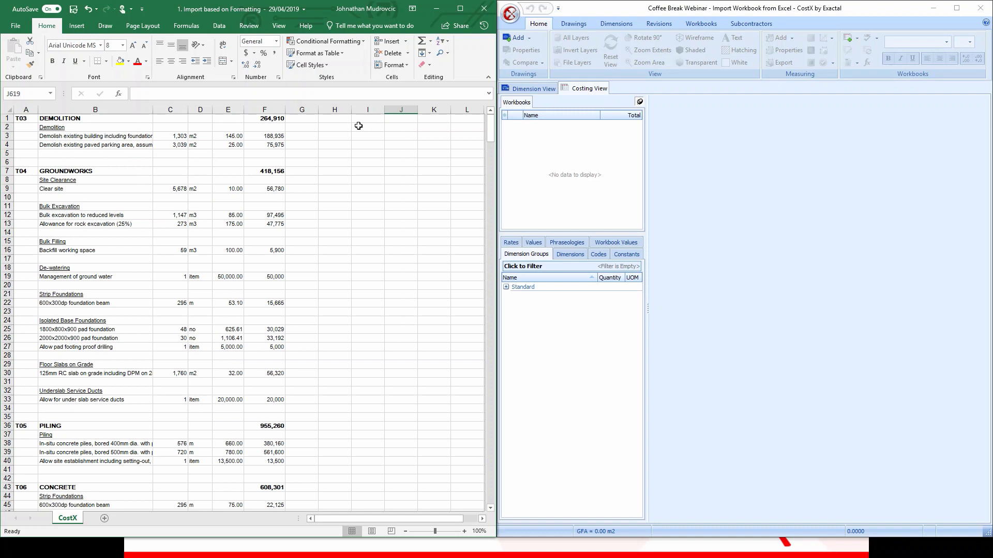
# - Switch to CostX and choose the file "1. Import based on Formatting" for a workbook import from Excel
pyautogui.click(359, 126)
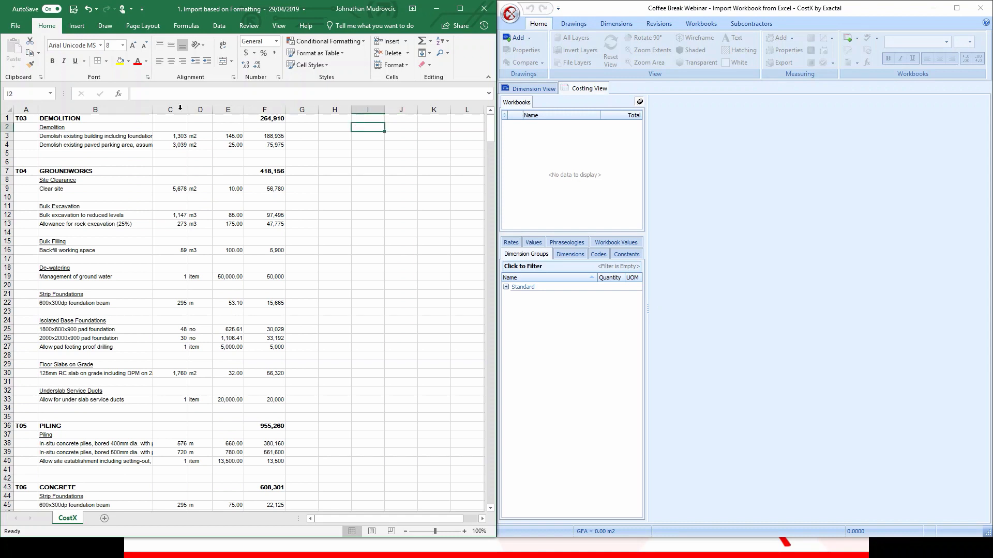
pyautogui.click(132, 122)
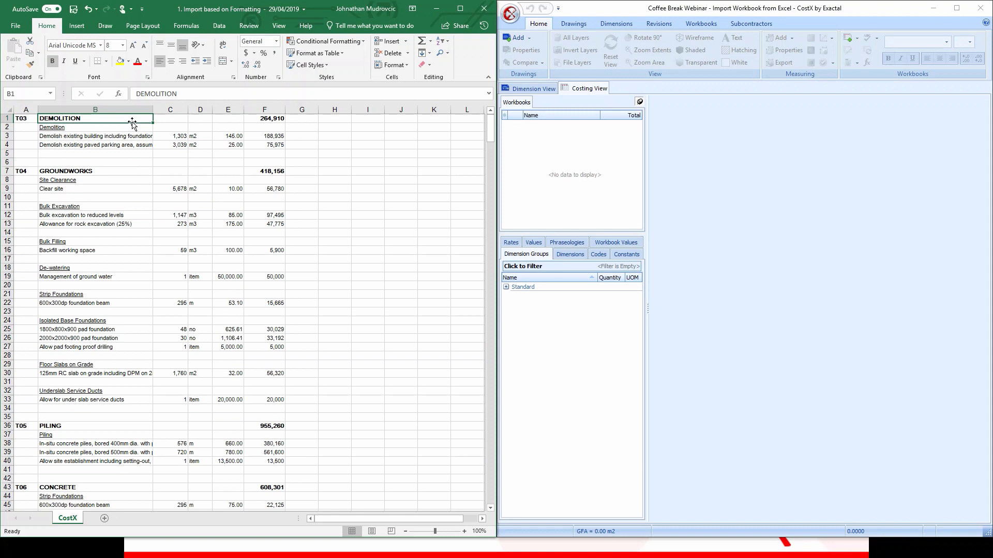
pyautogui.click(670, 135)
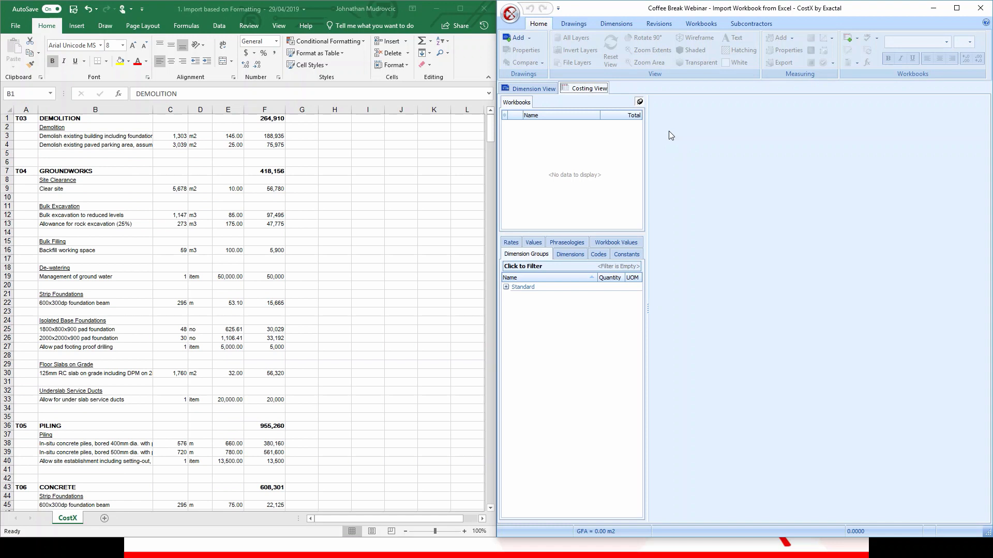
pyautogui.click(703, 24)
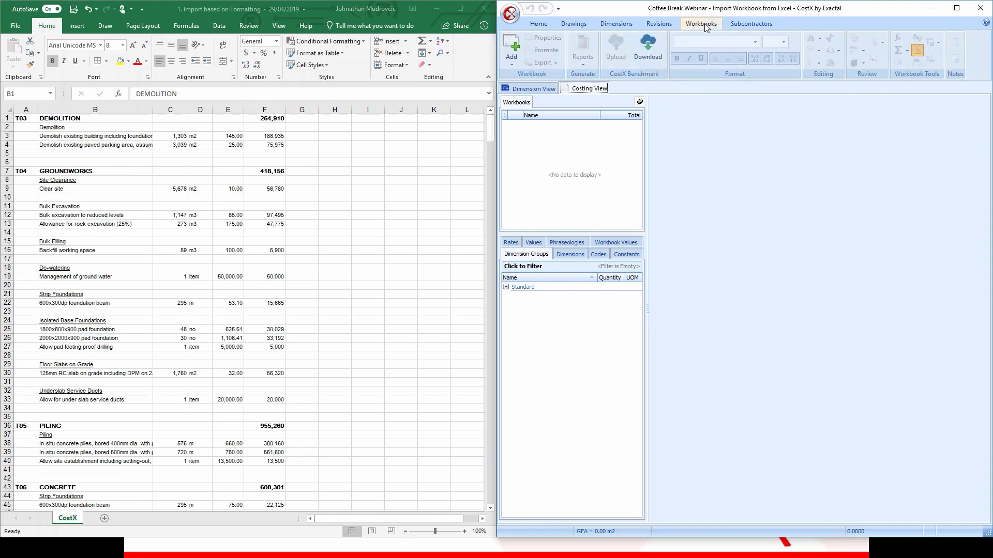
pyautogui.click(514, 61)
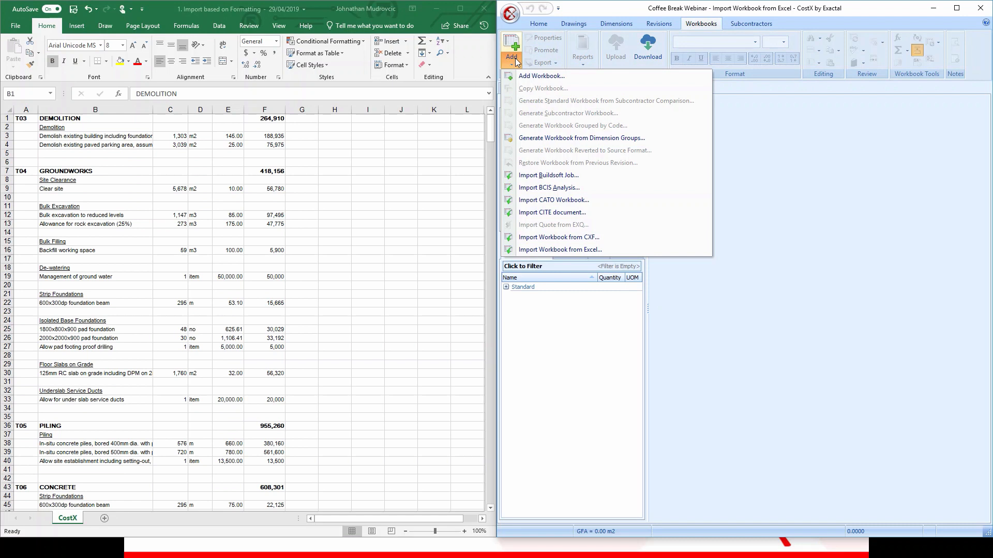
pyautogui.click(610, 250)
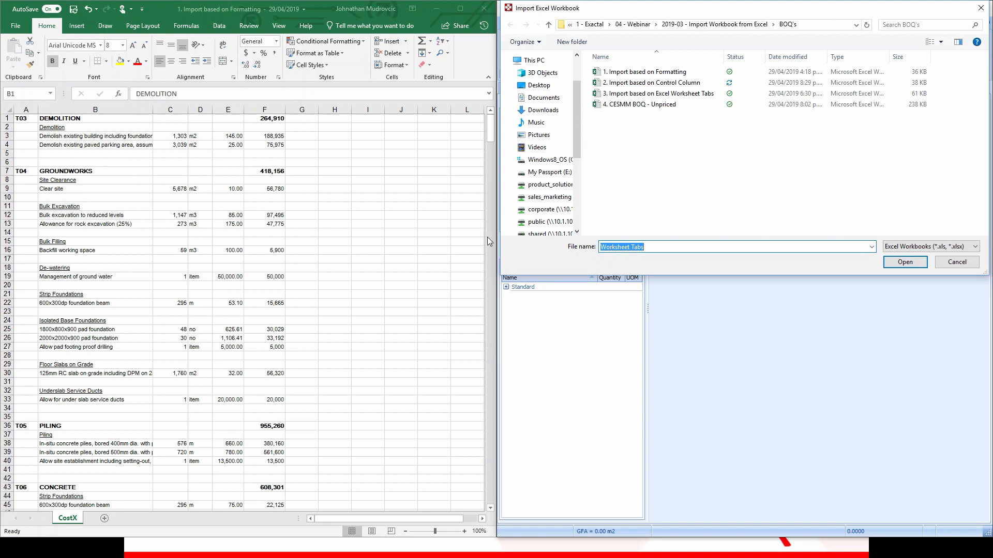
pyautogui.click(654, 76)
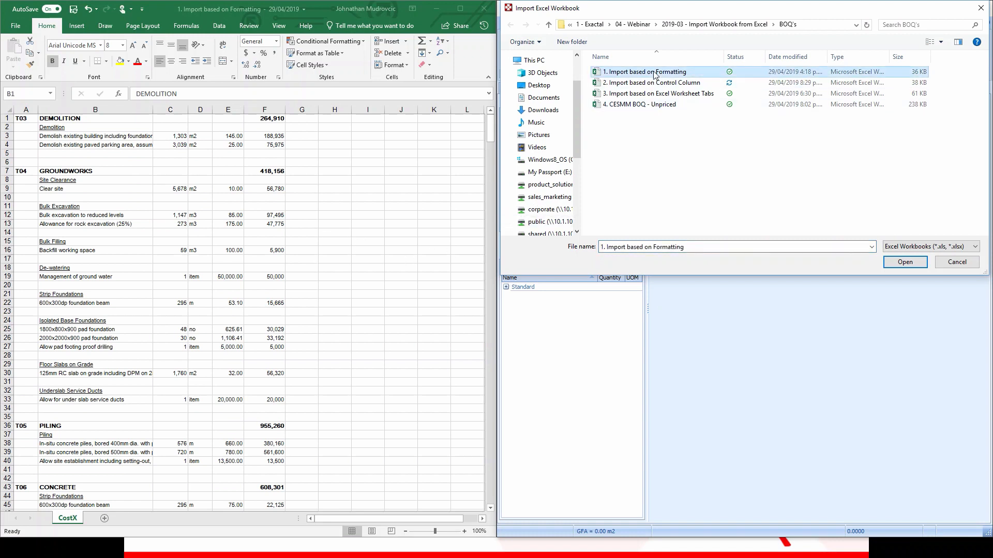
pyautogui.click(899, 261)
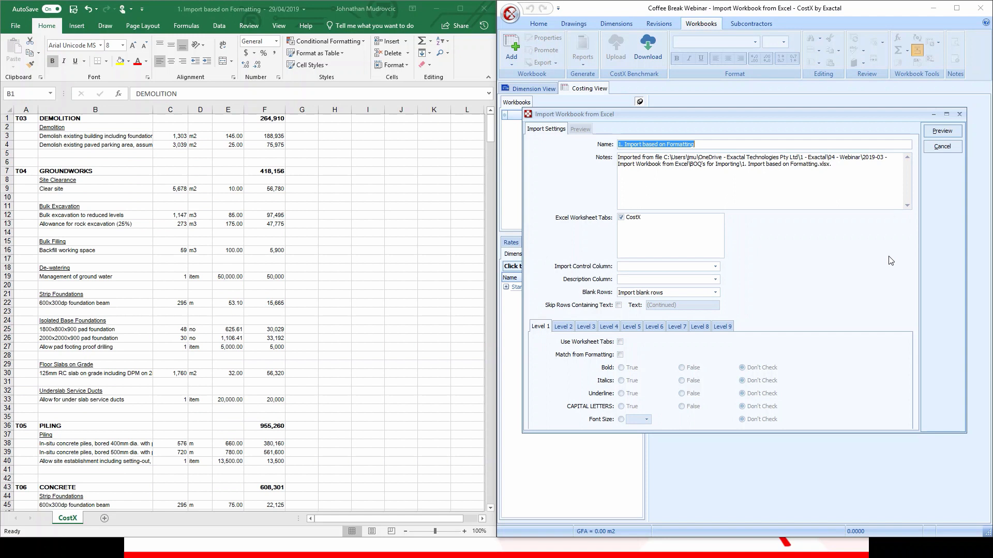
# - Name the imported workbook "1. Import based on Formatting (Level 2)" and set its description column to B
pyautogui.click(711, 145)
pyautogui.write('(Level 2')
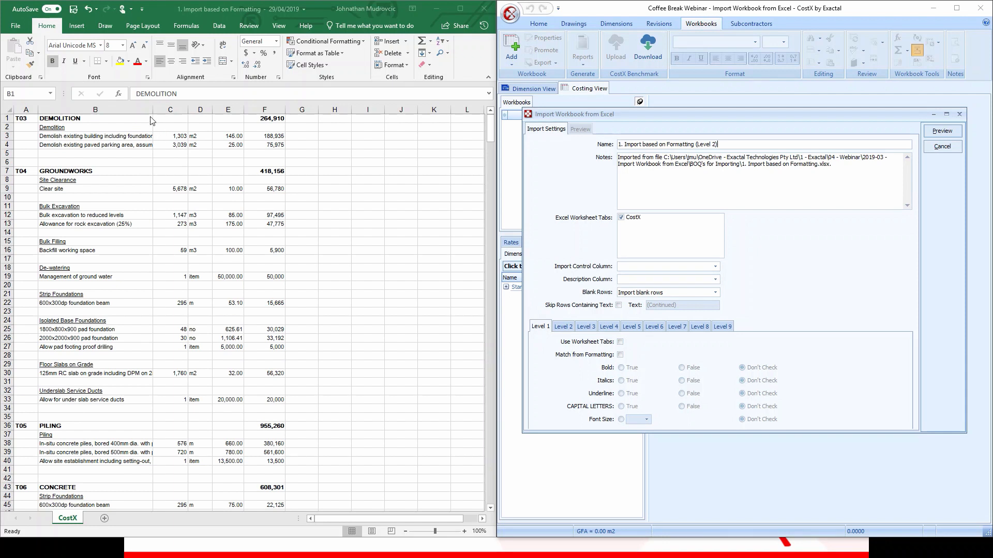
pyautogui.click(135, 109)
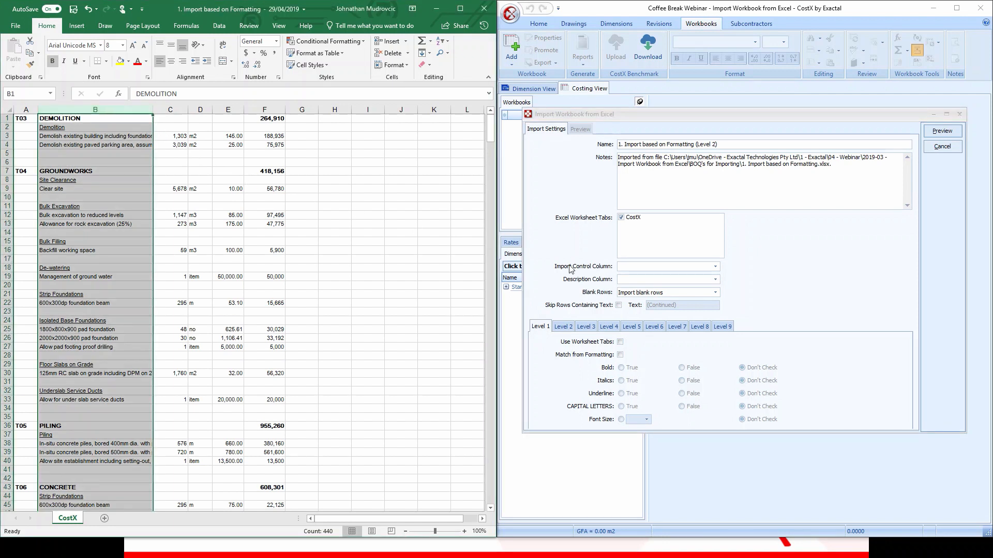
pyautogui.click(715, 280)
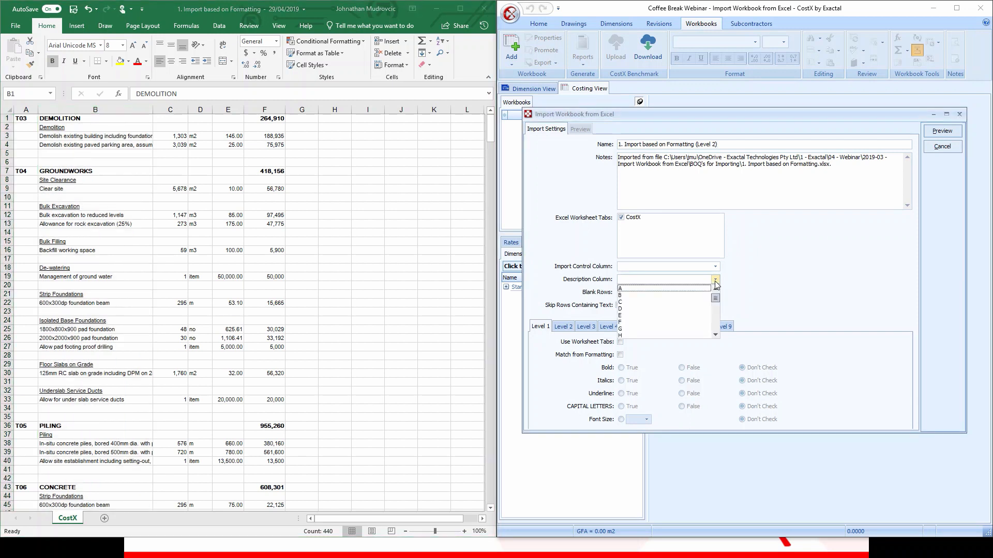
pyautogui.click(662, 295)
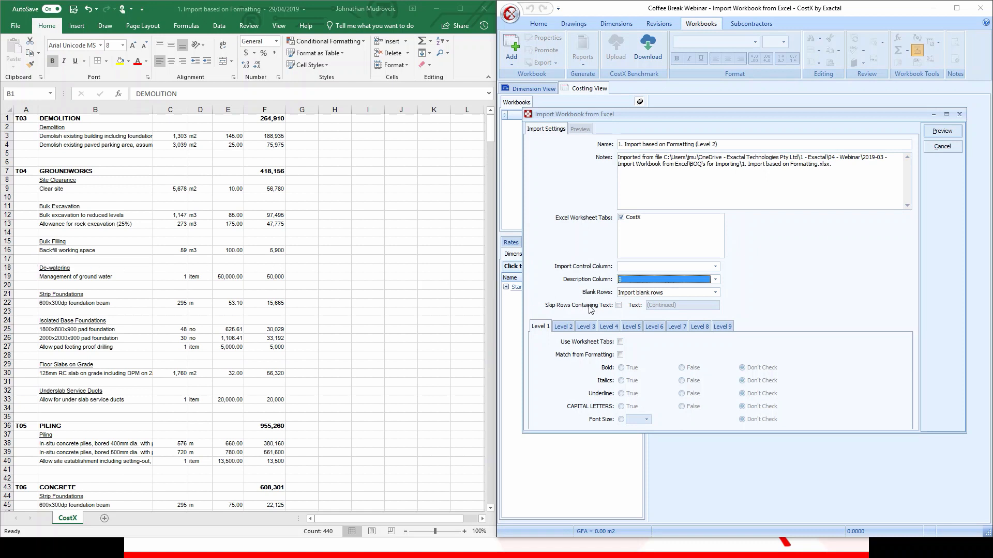
# - Match level 1 from formatting, with Bold and CAPITAL LETTERS set to True, and check the main trade headings in Excel
pyautogui.click(618, 305)
pyautogui.click(620, 355)
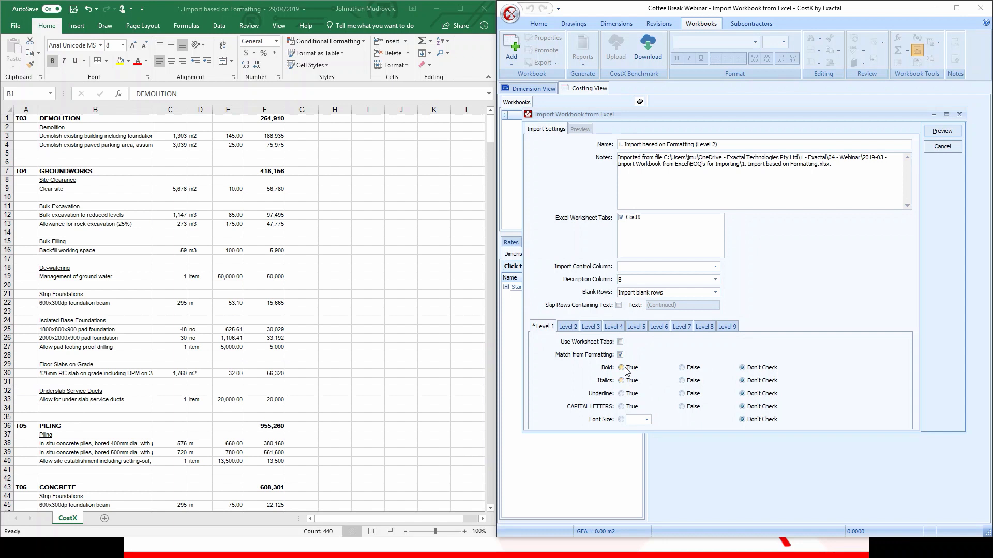
pyautogui.click(622, 368)
pyautogui.click(621, 407)
pyautogui.click(89, 121)
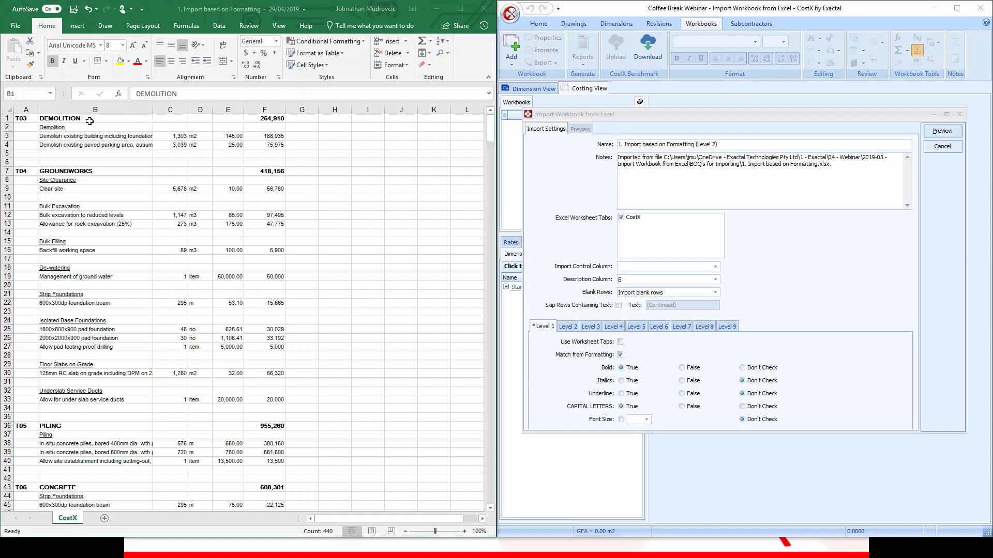
pyautogui.click(87, 120)
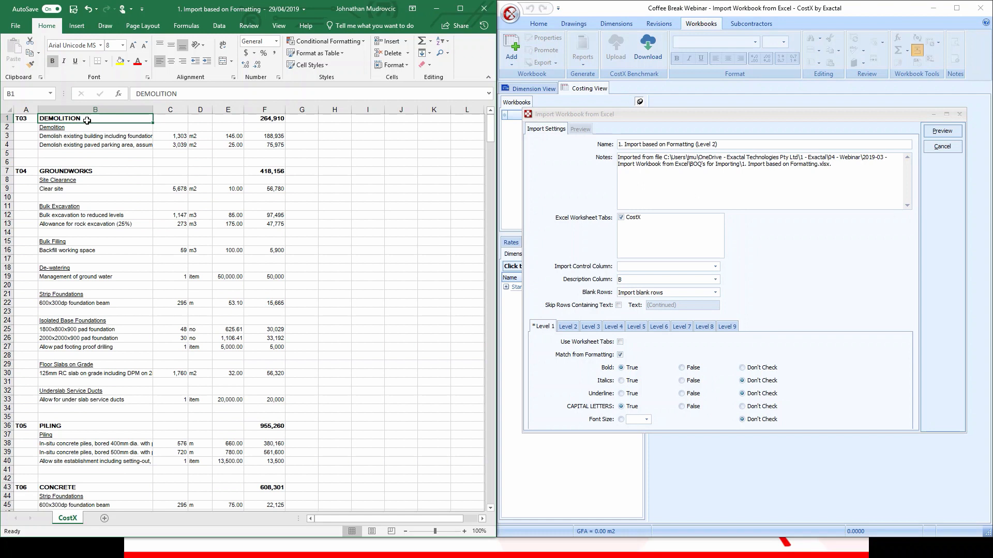
pyautogui.click(89, 170)
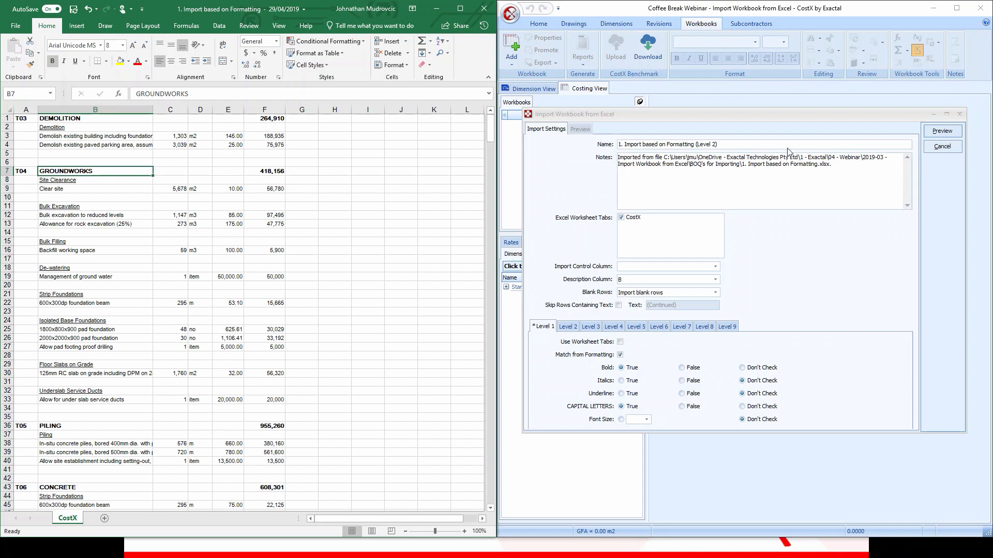
# - Generate the import preview and check the level structure by collapsing and expanding all sections
pyautogui.click(909, 134)
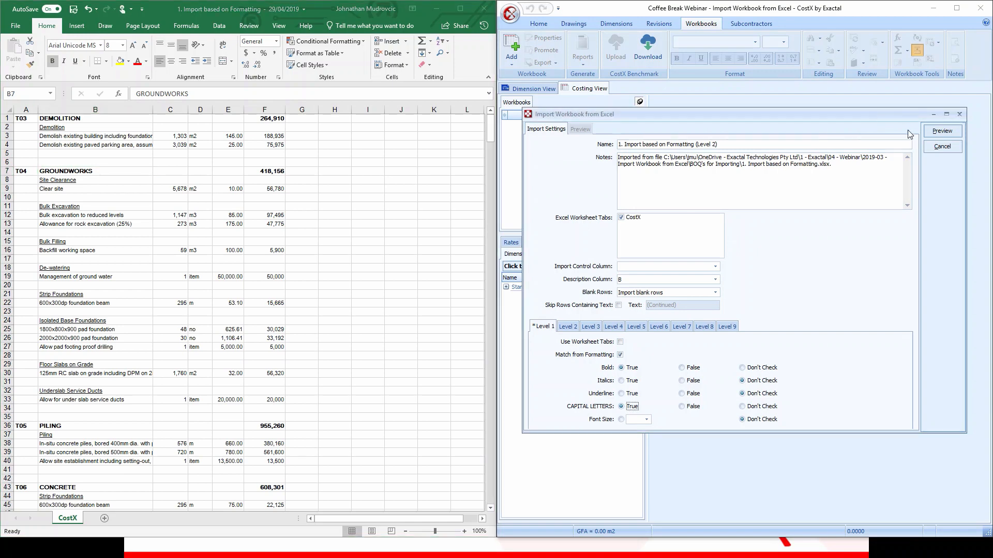
pyautogui.click(952, 131)
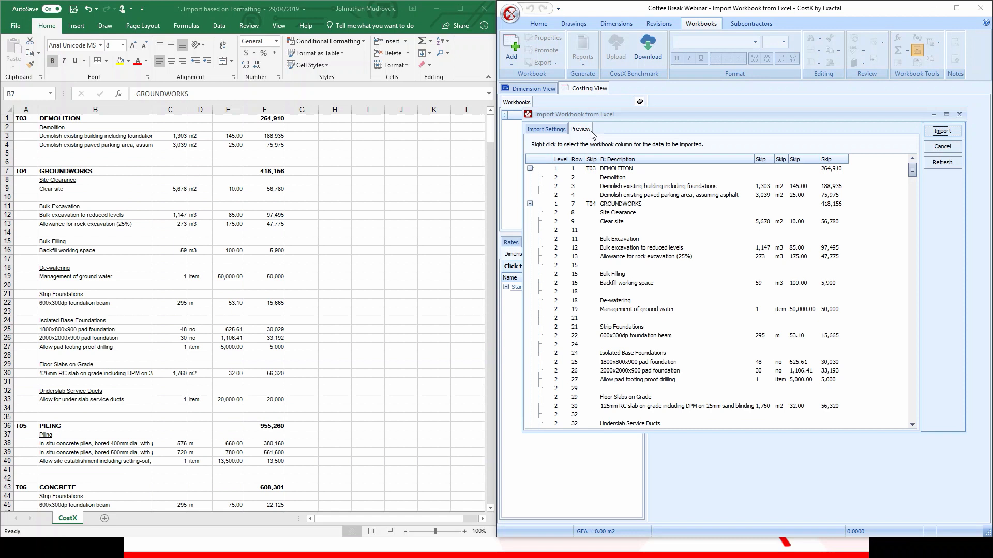
pyautogui.click(529, 168)
pyautogui.click(529, 177)
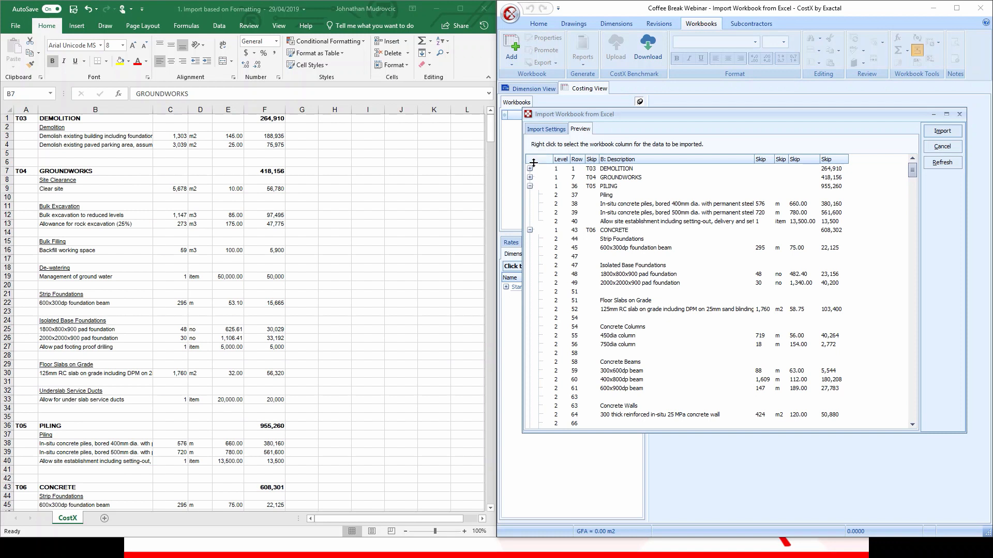
pyautogui.rightClick(538, 165)
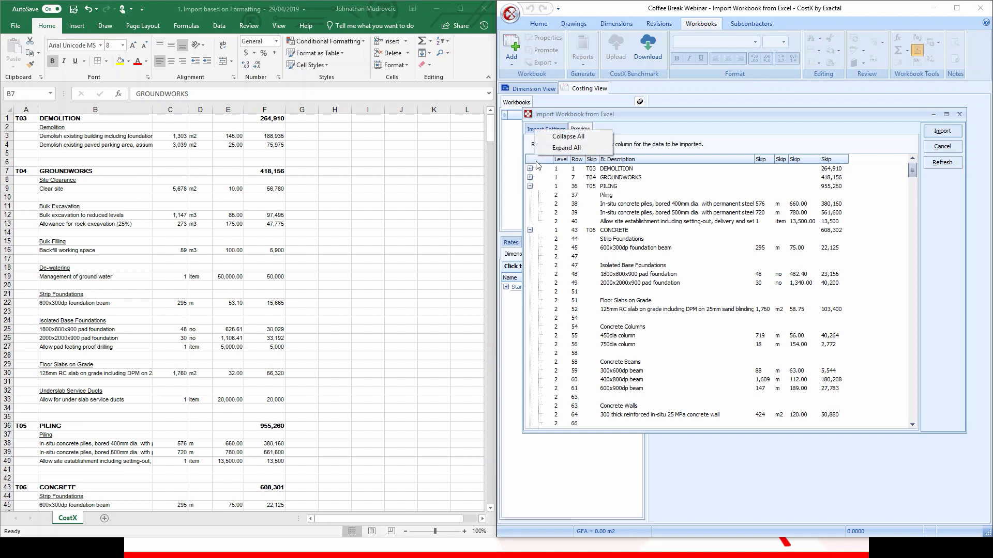
pyautogui.click(573, 137)
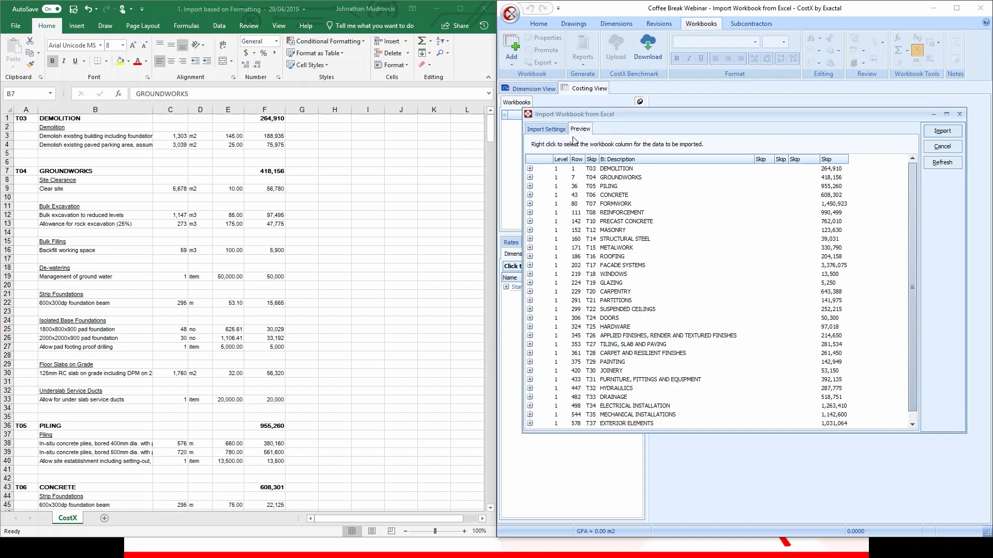
pyautogui.rightClick(536, 164)
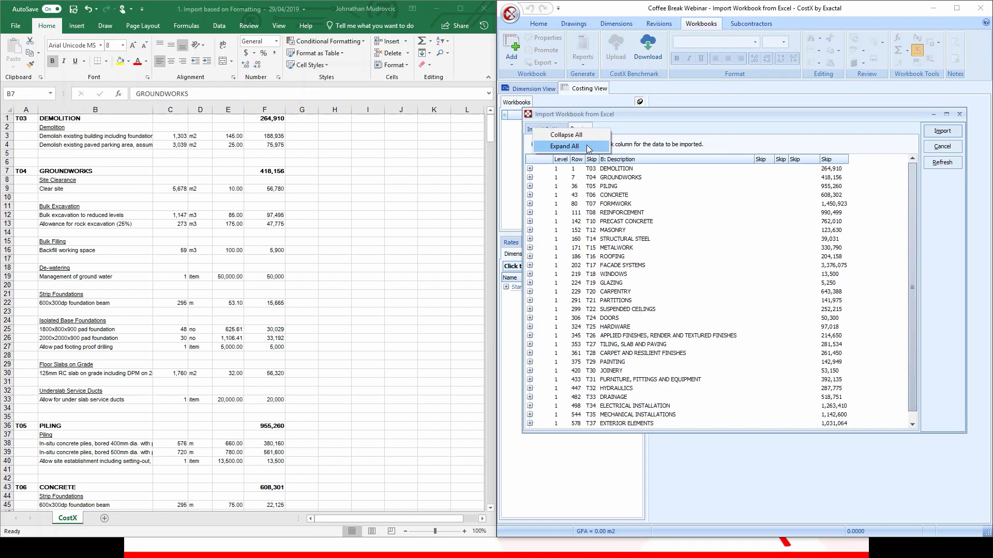
pyautogui.click(559, 146)
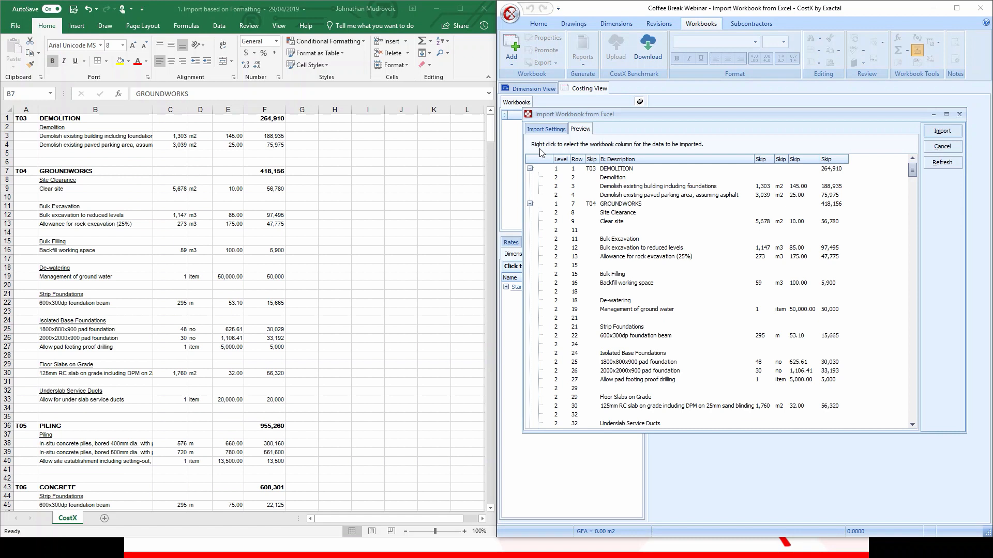
# - Map the three preview columns after the description to C: Quantity, D: Unit and E: Rate
pyautogui.rightClick(764, 164)
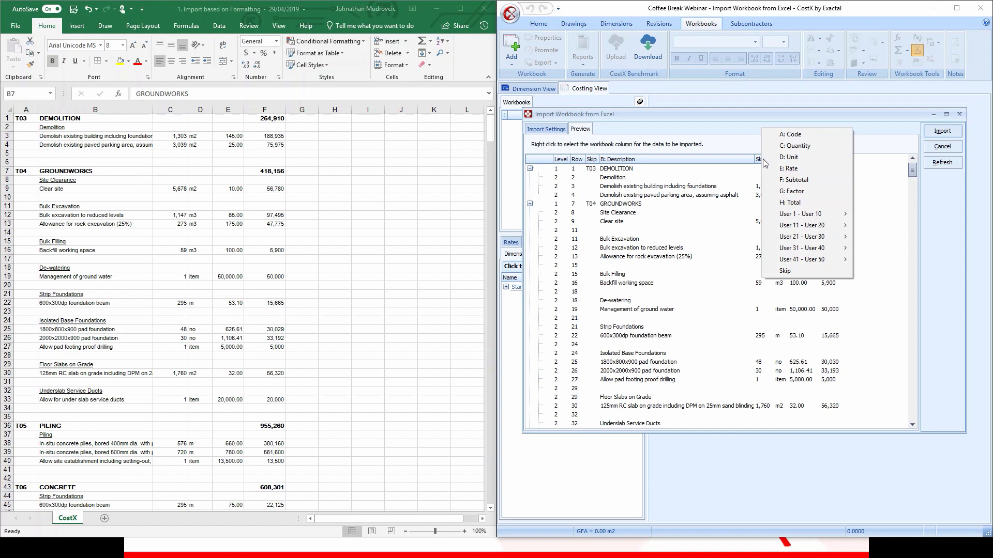
pyautogui.click(799, 146)
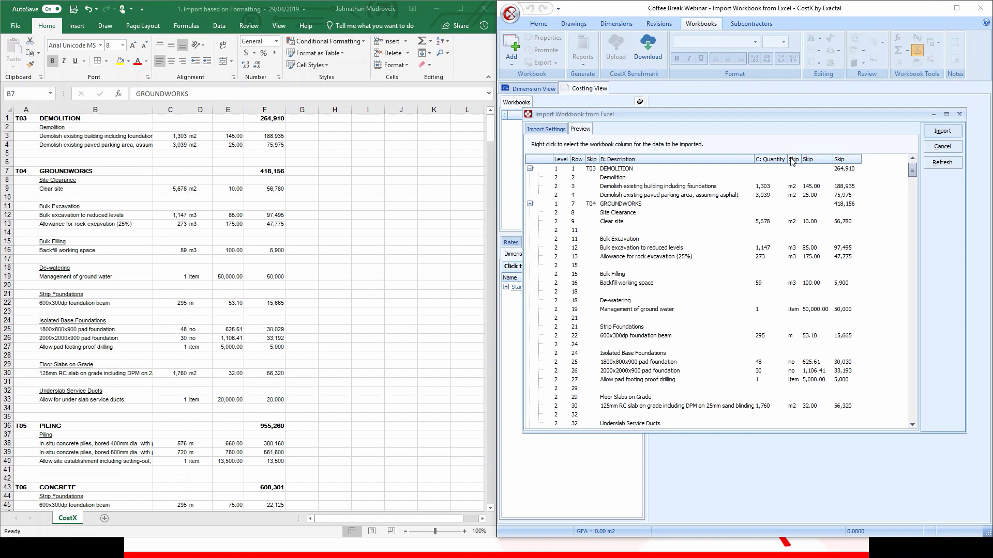
pyautogui.rightClick(791, 158)
pyautogui.click(818, 157)
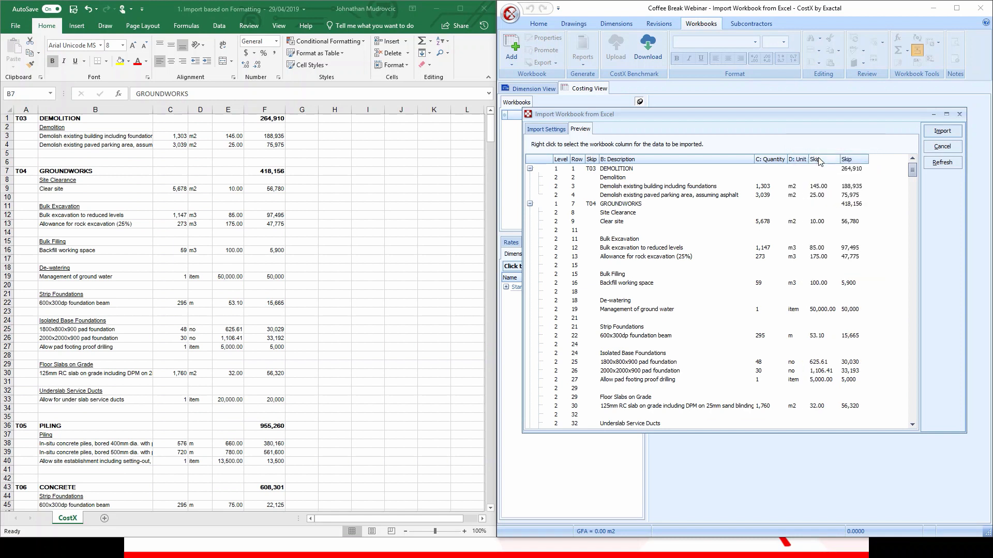
pyautogui.rightClick(821, 160)
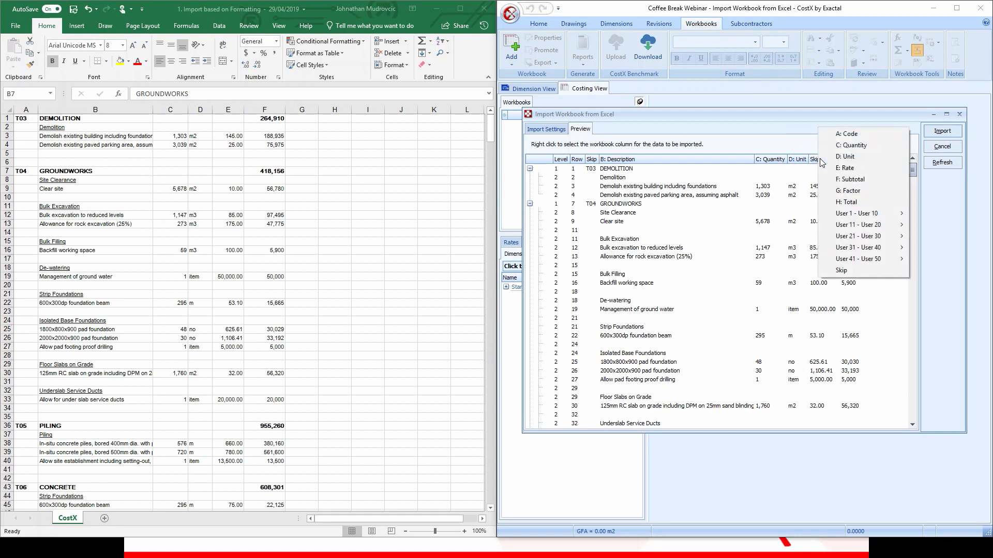
pyautogui.click(854, 168)
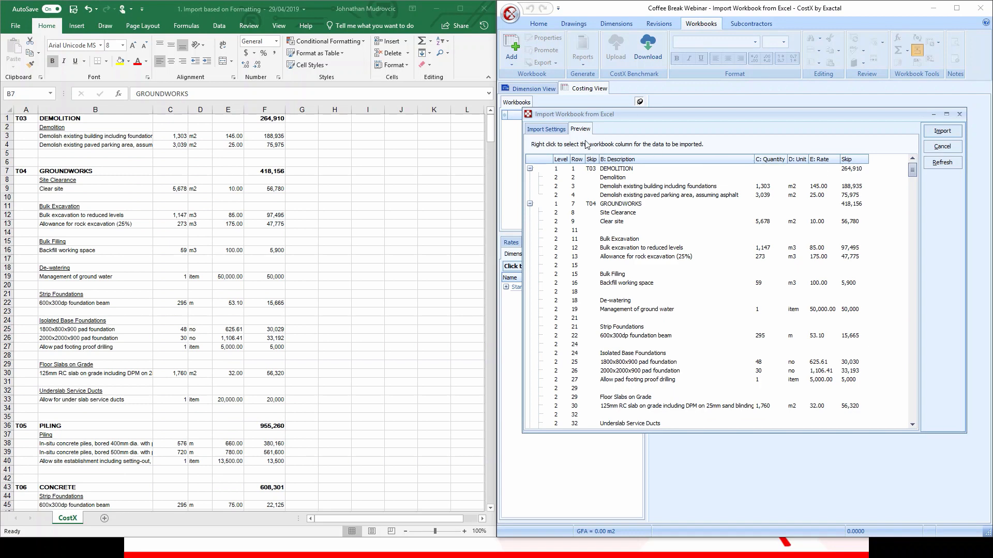
# - Review the import settings once more and import the workbook with the mapped columns
pyautogui.click(554, 133)
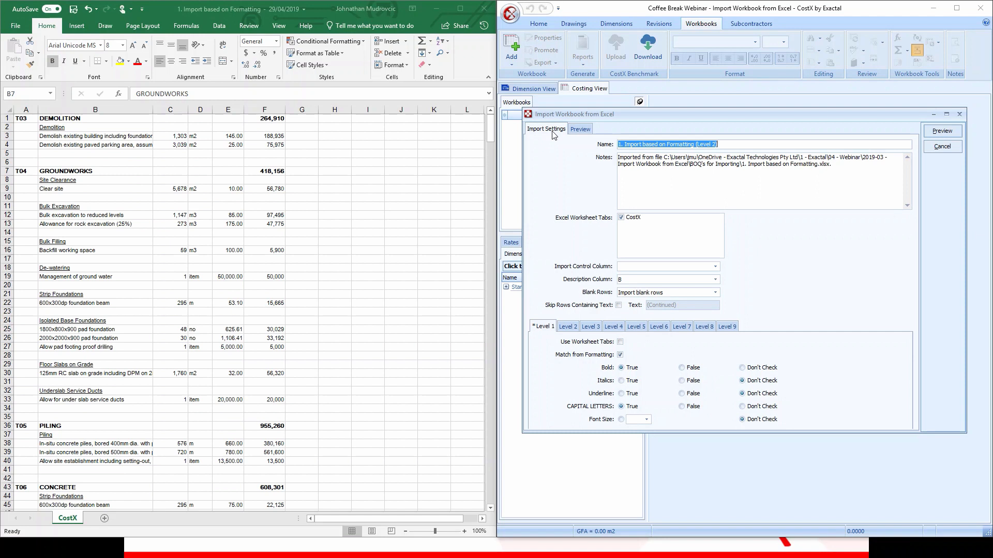
pyautogui.click(579, 130)
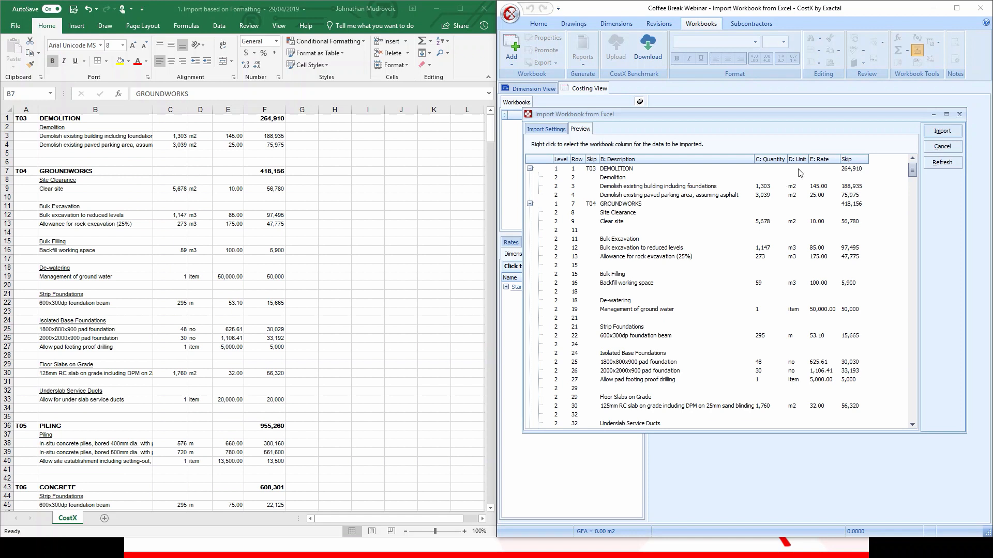
pyautogui.click(954, 132)
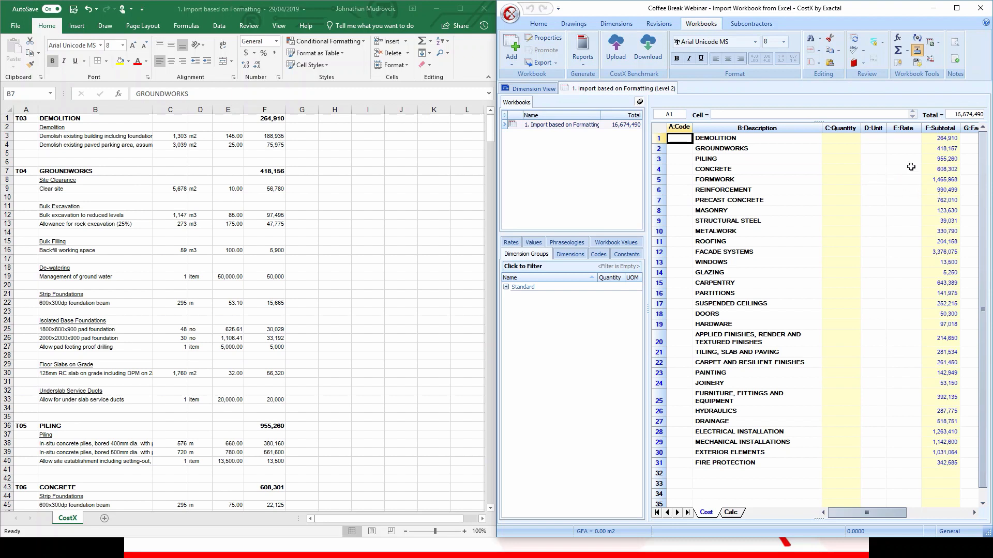
# - Open the GROUNDWORKS breakdown from its subtotal and examine the Isolated Base Foundations heading and its items
pyautogui.doubleClick(938, 149)
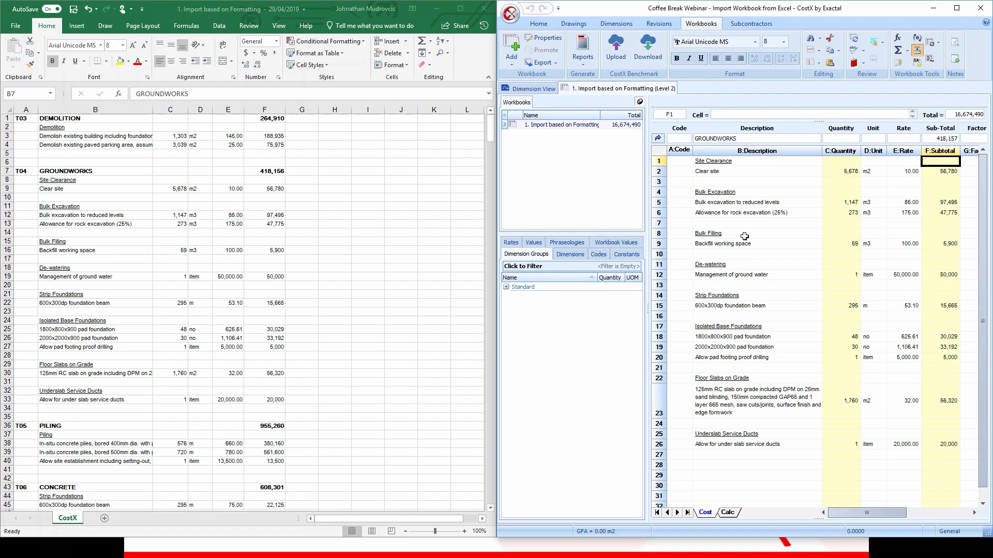
pyautogui.moveTo(740, 336); pyautogui.dragTo(738, 360)
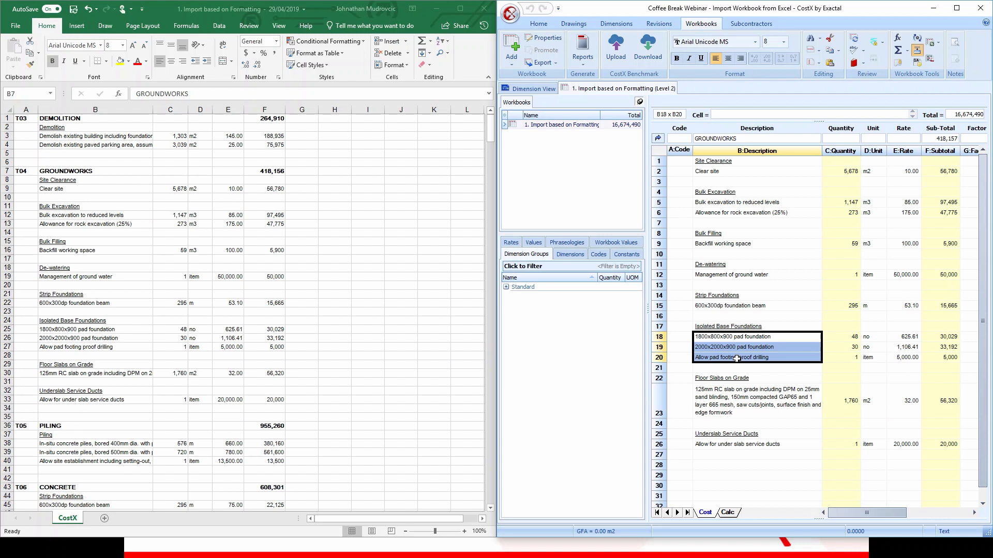
pyautogui.click(736, 328)
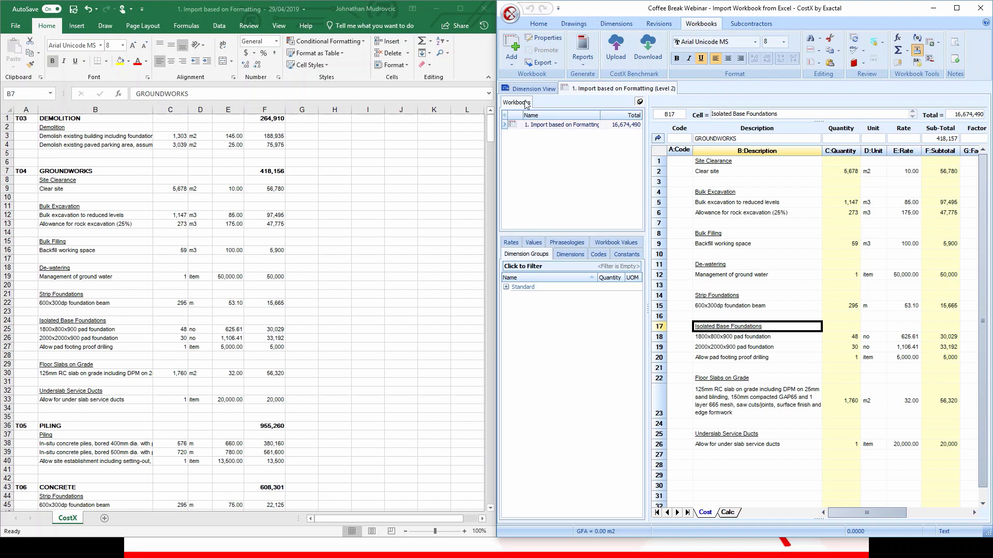
# - Start another workbook import from Excel and open the file "1. Import based on Formatting"
pyautogui.click(511, 67)
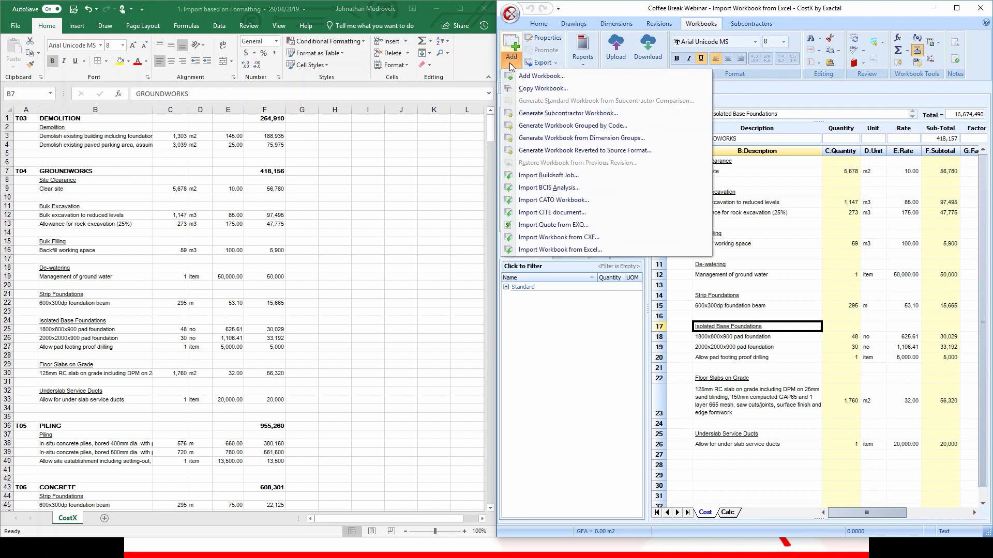
pyautogui.click(604, 250)
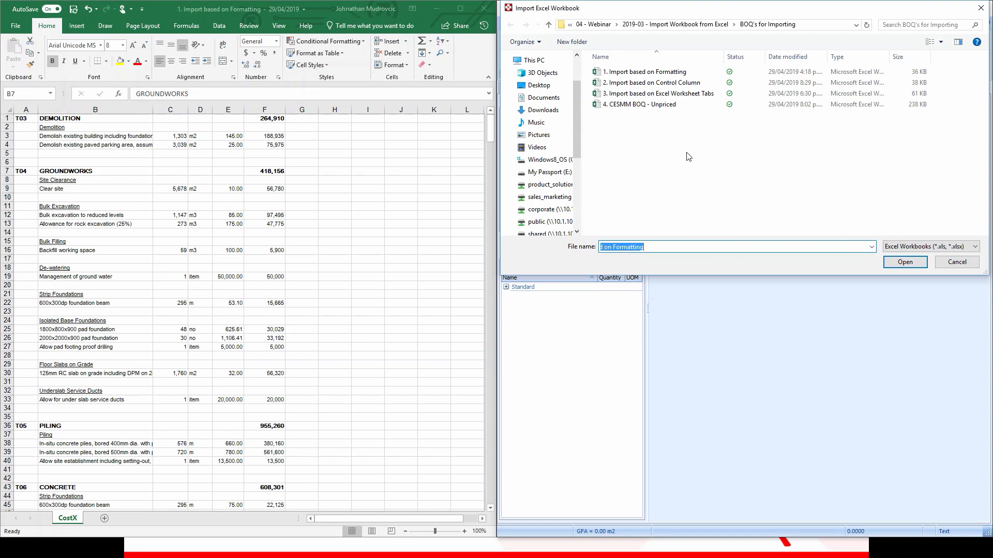
pyautogui.click(672, 73)
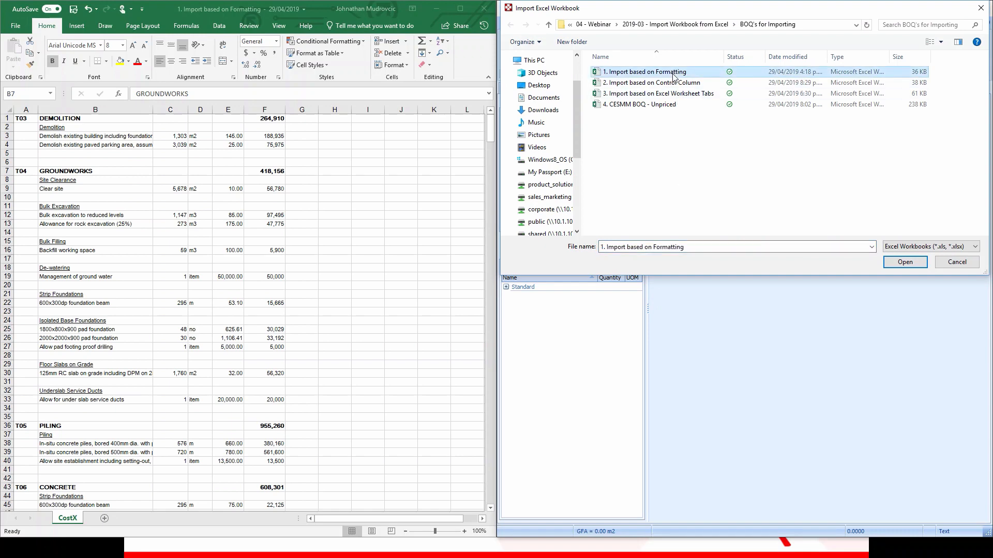
pyautogui.click(898, 262)
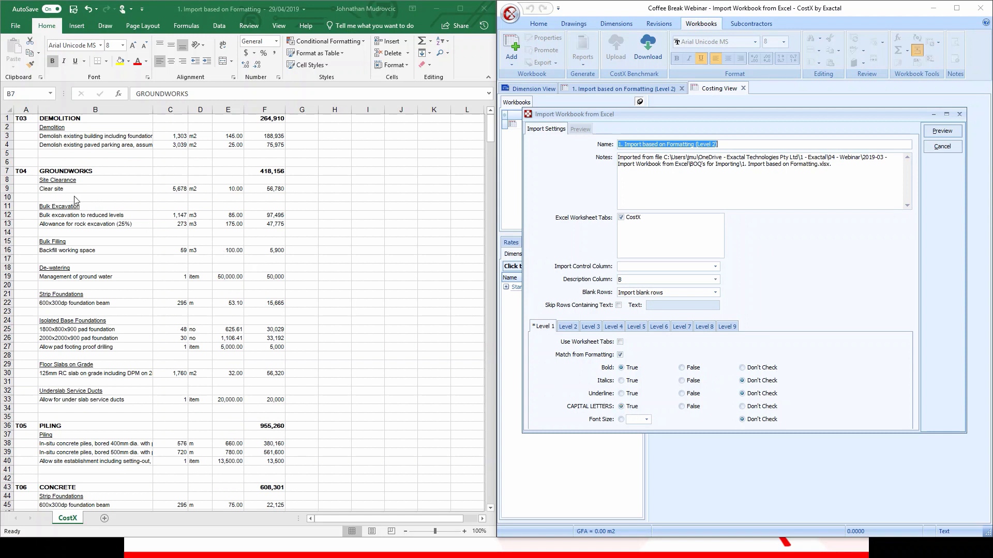
# - Examine the Isolated Base Foundations heading and its three items in the source Excel sheet
pyautogui.click(72, 320)
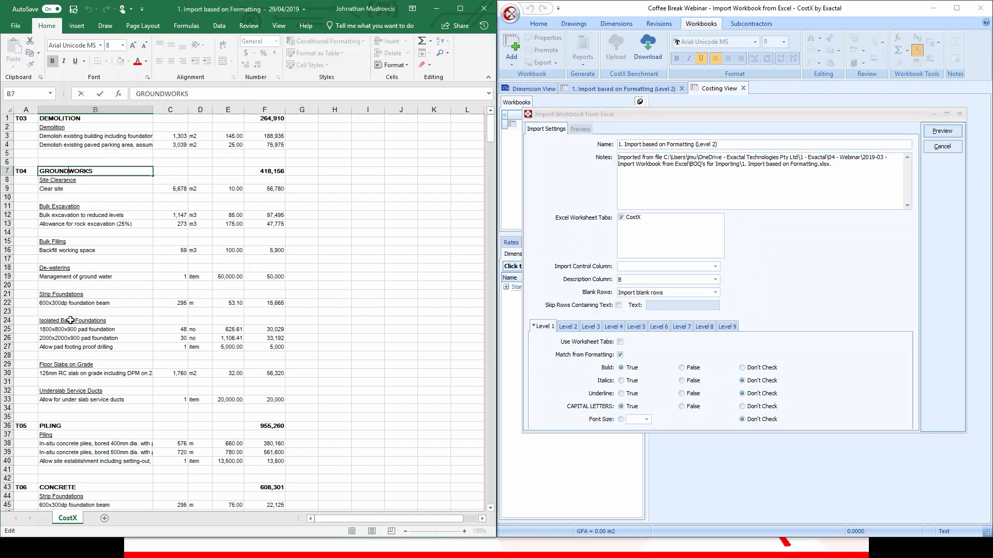
pyautogui.click(73, 320)
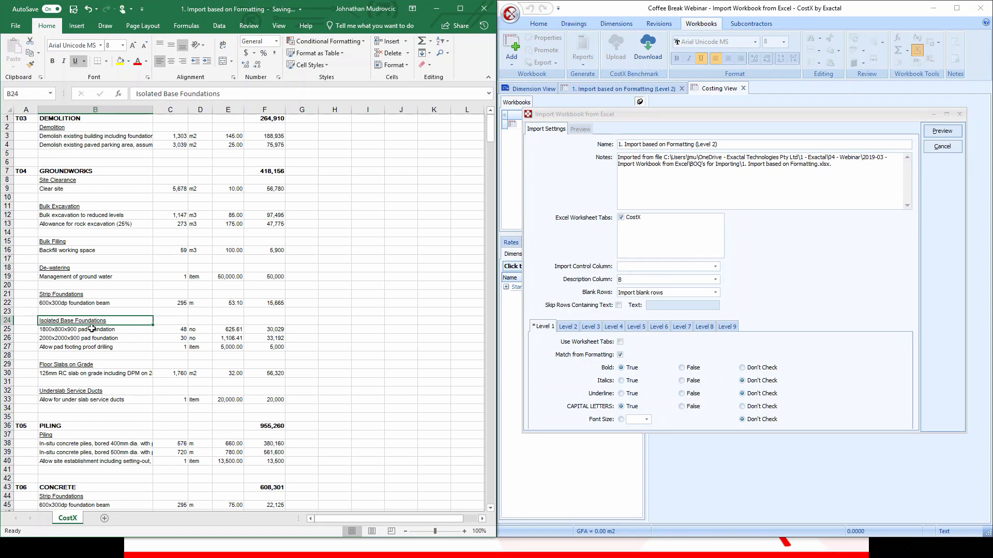
pyautogui.moveTo(89, 330); pyautogui.dragTo(92, 347)
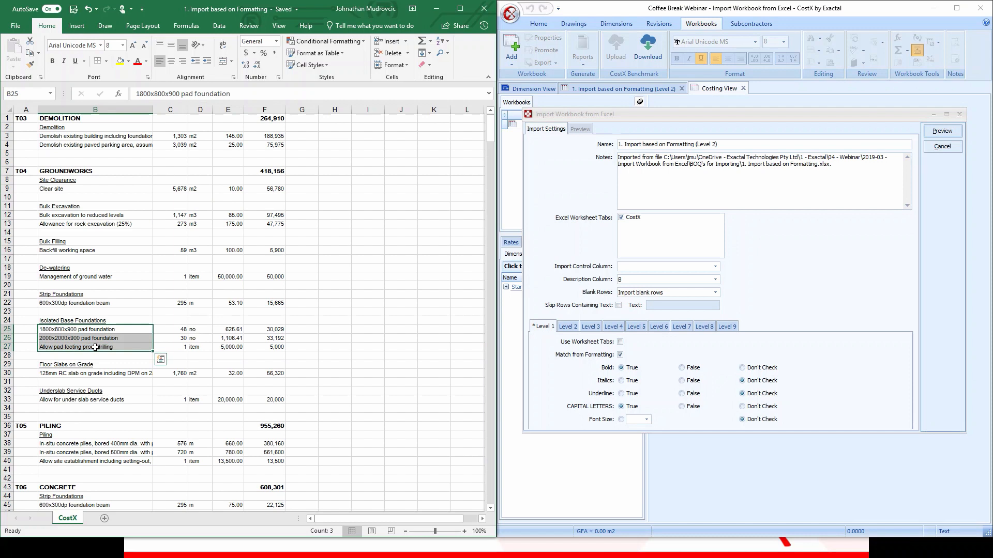
# - Enable Match from Formatting for Level 2 and set Underline to True
pyautogui.click(568, 327)
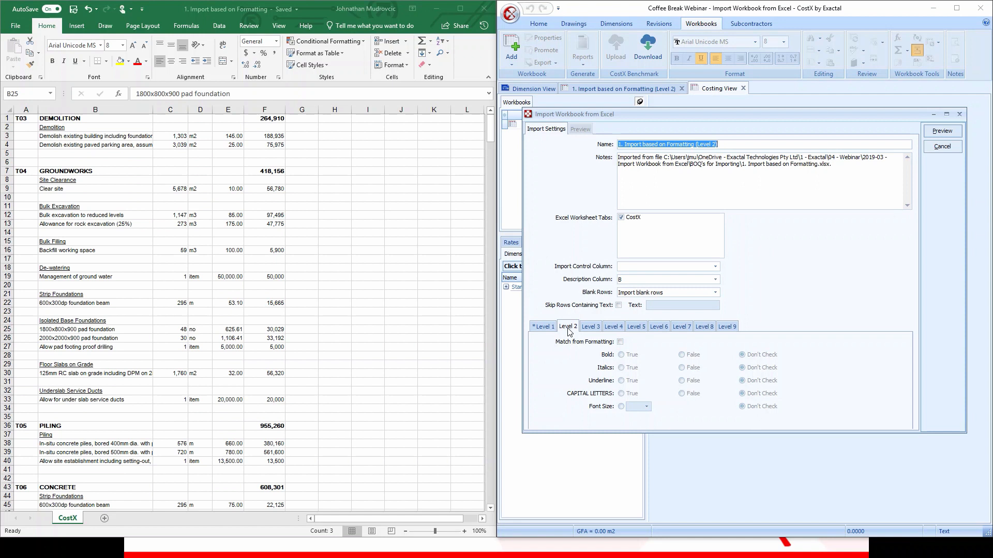
pyautogui.click(620, 342)
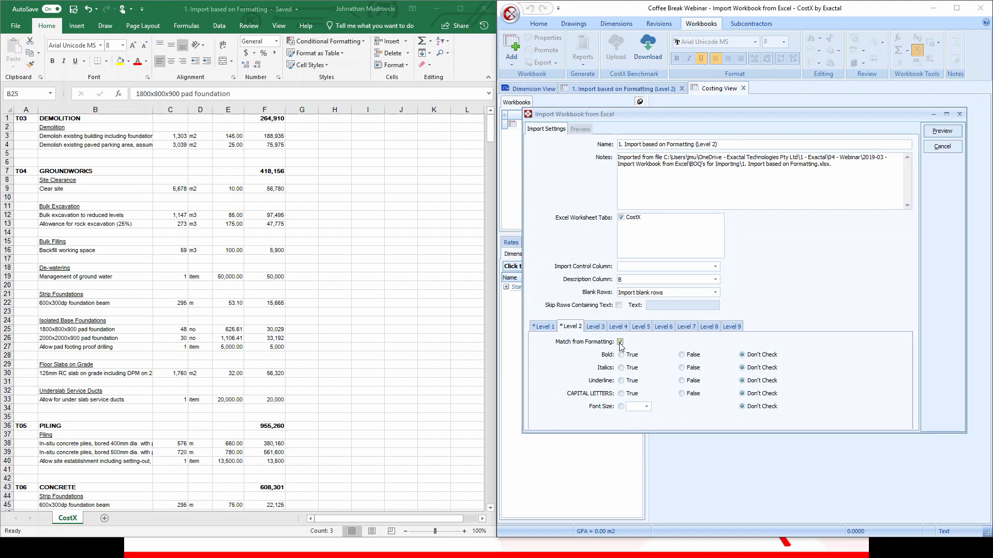
pyautogui.click(621, 381)
pyautogui.click(622, 381)
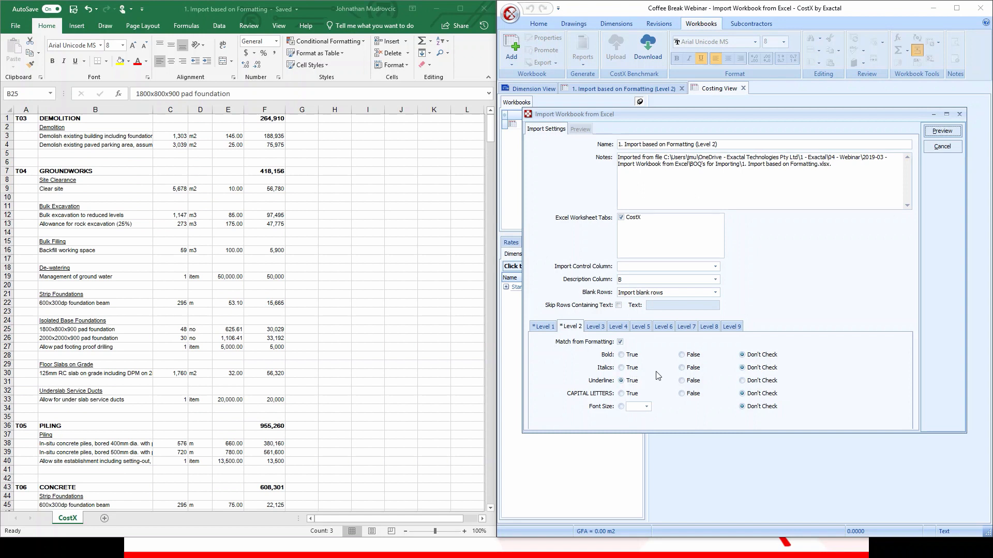
# - Name the workbook "1. Import based on Formatting (Level 3)", generate the preview and import it
pyautogui.click(716, 144)
pyautogui.press('BackSpace')
pyautogui.press('BackSpace')
pyautogui.write('3')
pyautogui.click(953, 132)
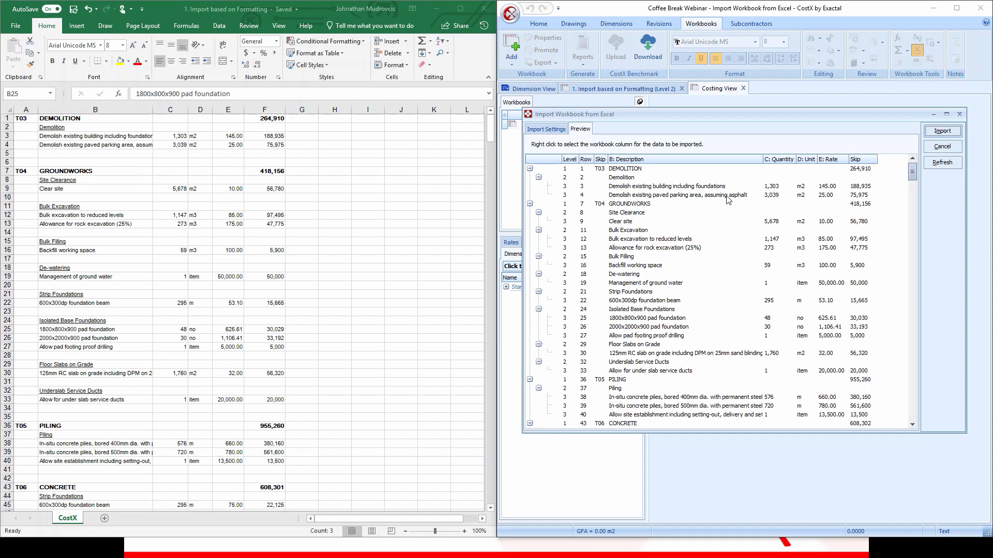
pyautogui.click(954, 131)
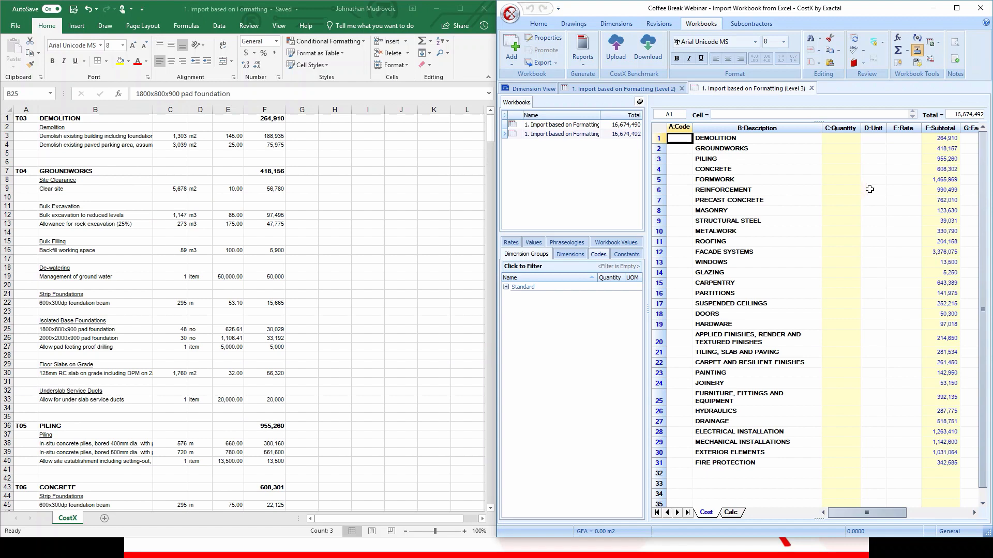
# - Open the GROUNDWORKS breakdown and its Isolated Base Foundations items in the imported workbook
pyautogui.doubleClick(947, 150)
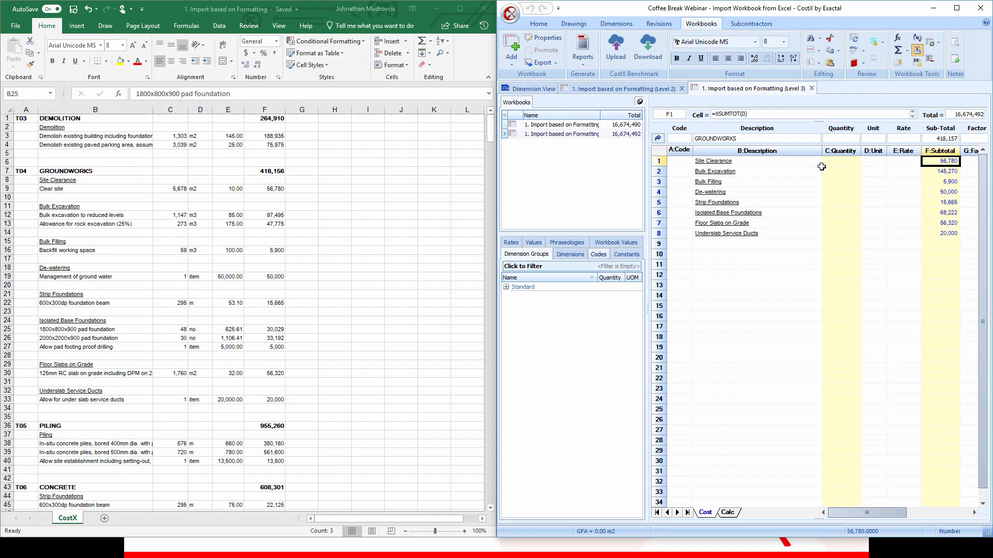
pyautogui.doubleClick(942, 212)
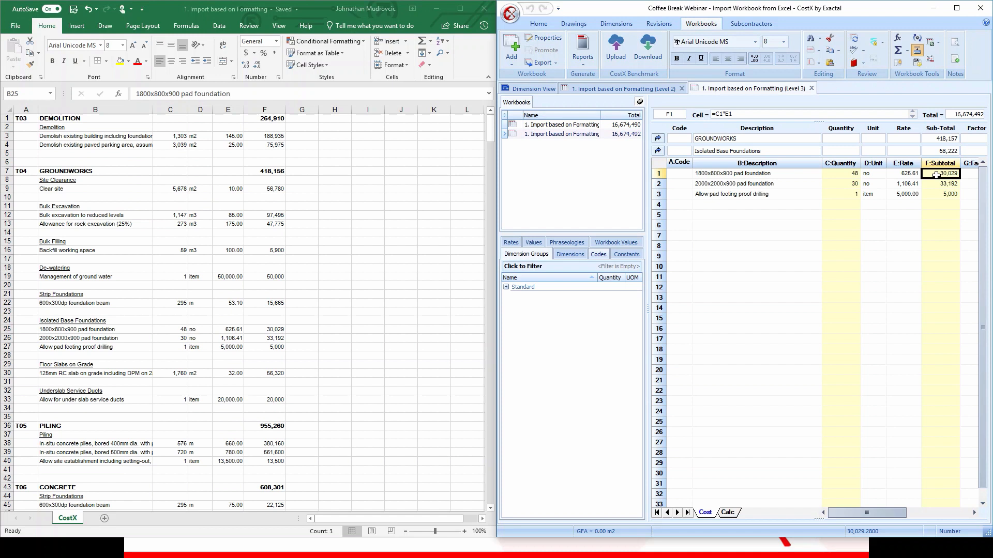
# - Switch to the Excel file "2. Import based on Control Column" and compare the formatting of the DEMOLITION, GROUNDWORKS and SITE CLEARANCE headings
pyautogui.hotkey('alt', 'Tab')
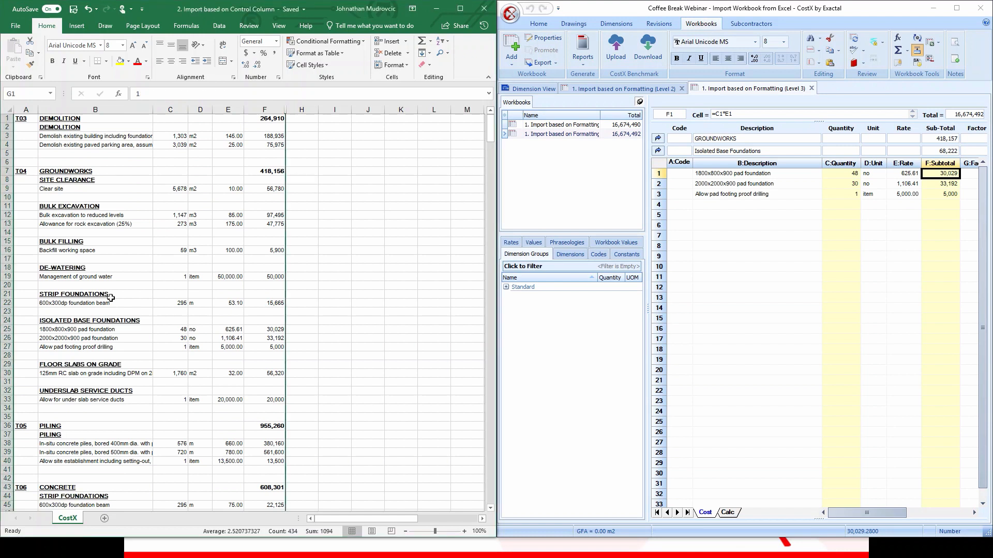
pyautogui.click(133, 172)
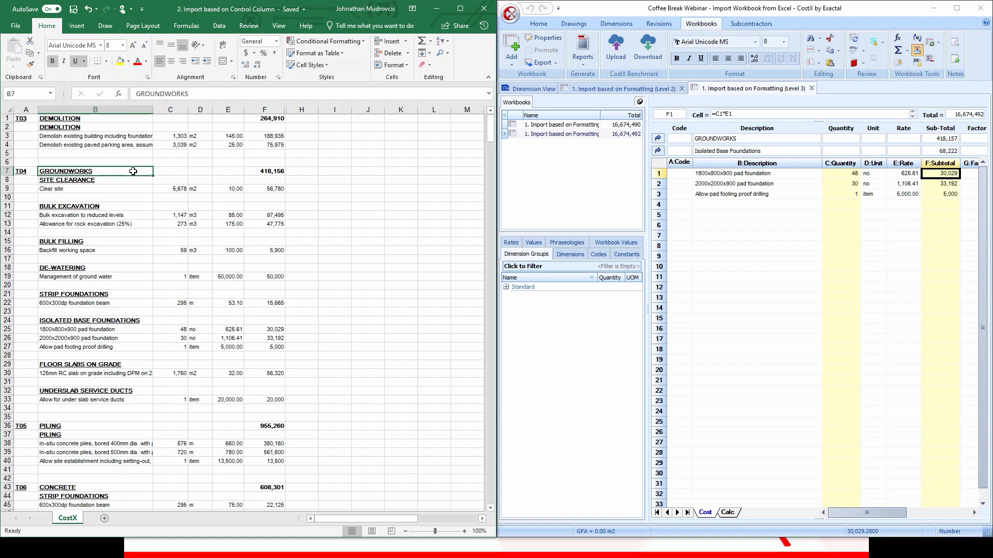
pyautogui.click(118, 122)
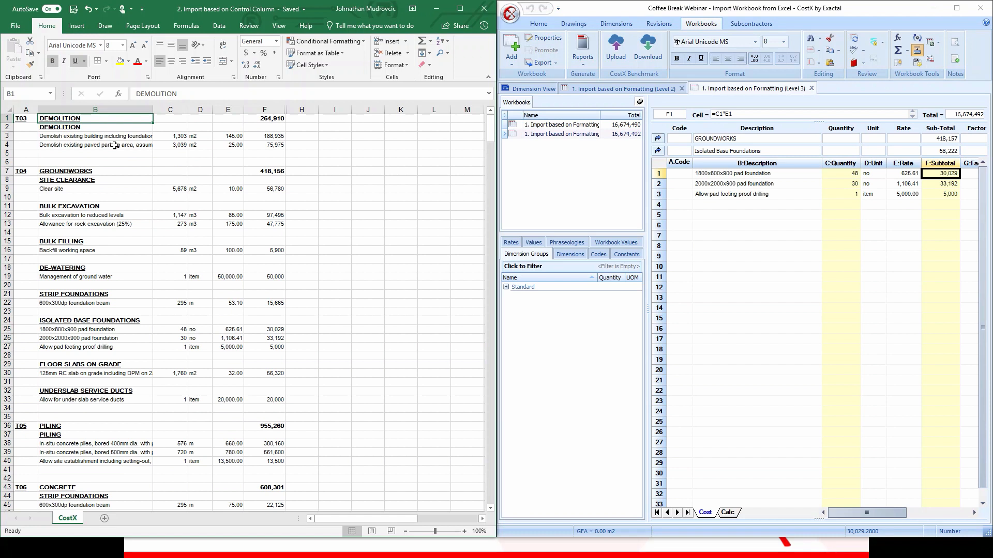
pyautogui.moveTo(104, 172); pyautogui.dragTo(101, 179)
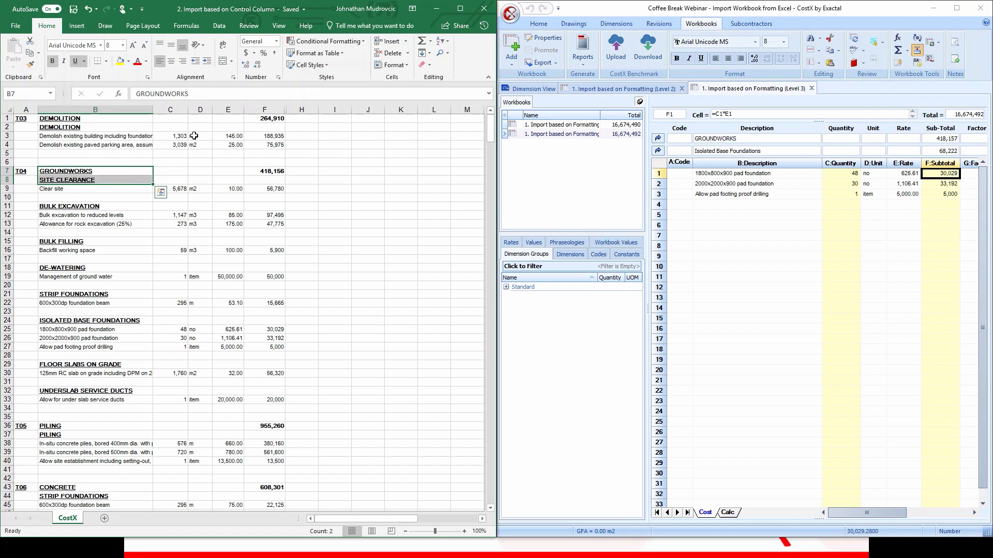
# - Unhide column G in the Excel sheet and examine its level numbers beside the headings and items
pyautogui.click(286, 111)
pyautogui.rightClick(286, 111)
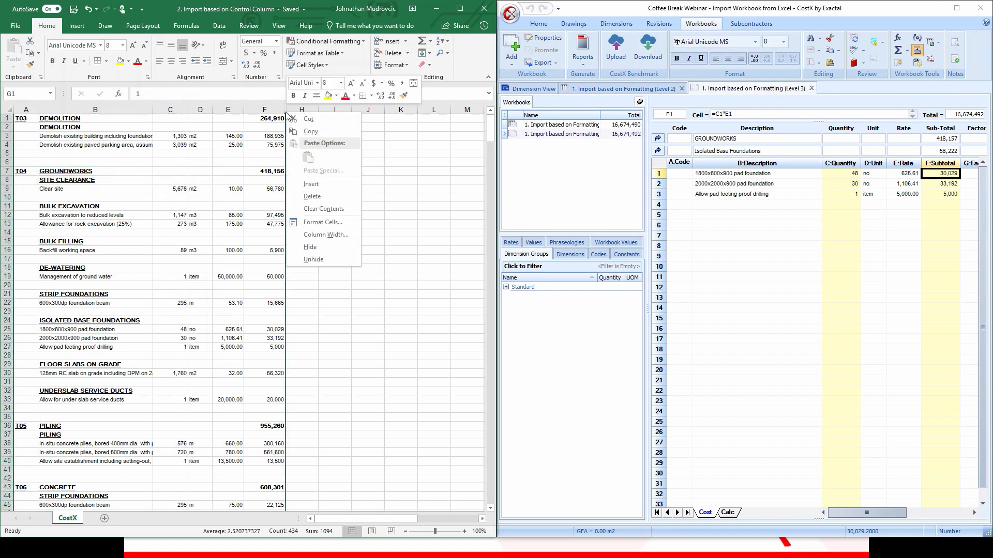
pyautogui.click(308, 257)
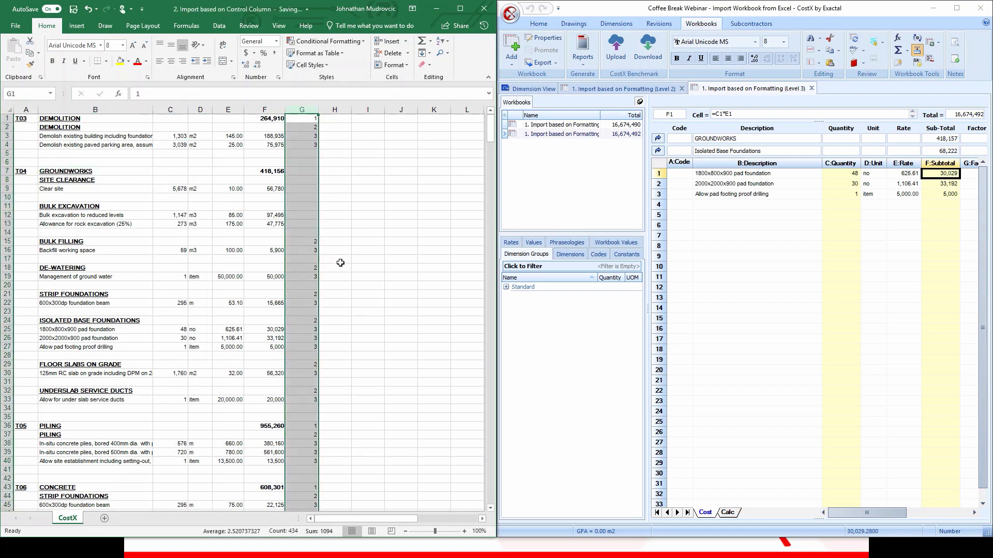
pyautogui.click(363, 294)
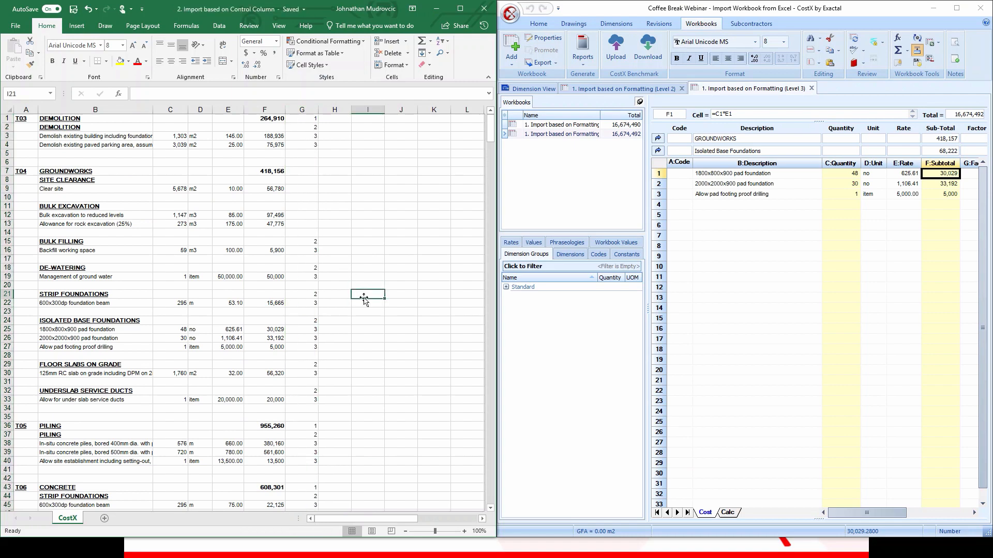
pyautogui.click(310, 127)
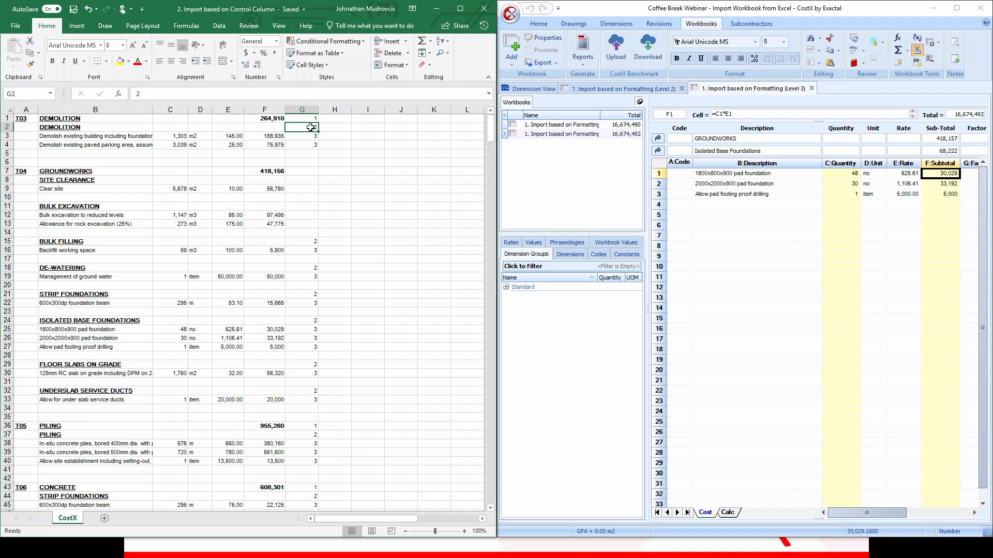
pyautogui.moveTo(310, 127); pyautogui.dragTo(298, 297)
pyautogui.click(310, 119)
# - Enter levels 1, 2 and 3 in G7:G9 for GROUNDWORKS, SITE CLEARANCE and Clear site
pyautogui.click(303, 170)
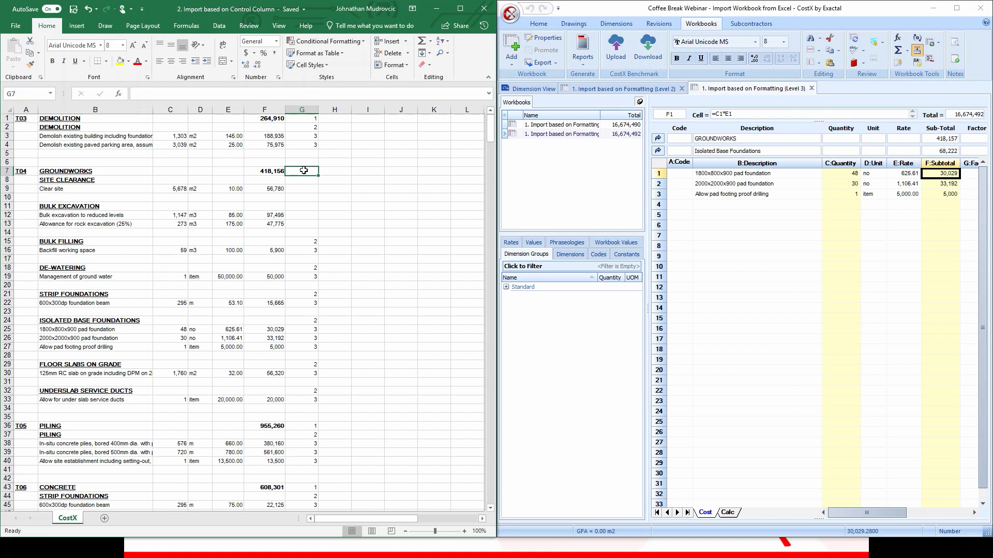
pyautogui.write('1')
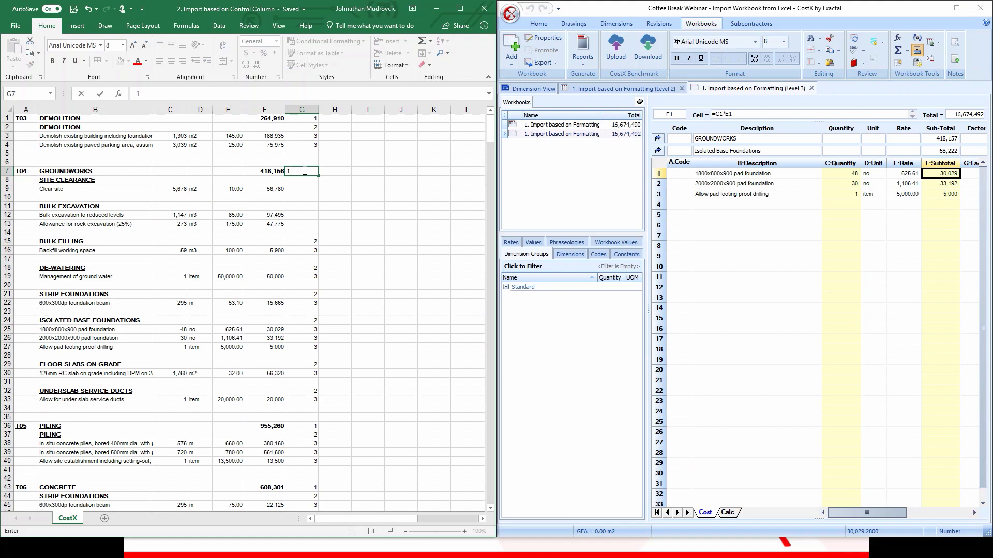
pyautogui.press('Return')
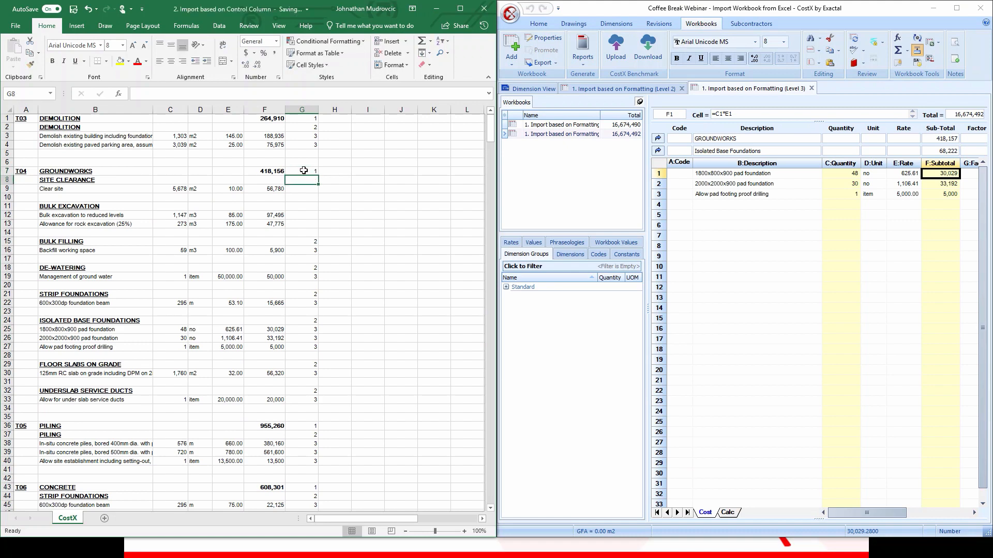
pyautogui.write('2')
pyautogui.press('Return')
pyautogui.write('3')
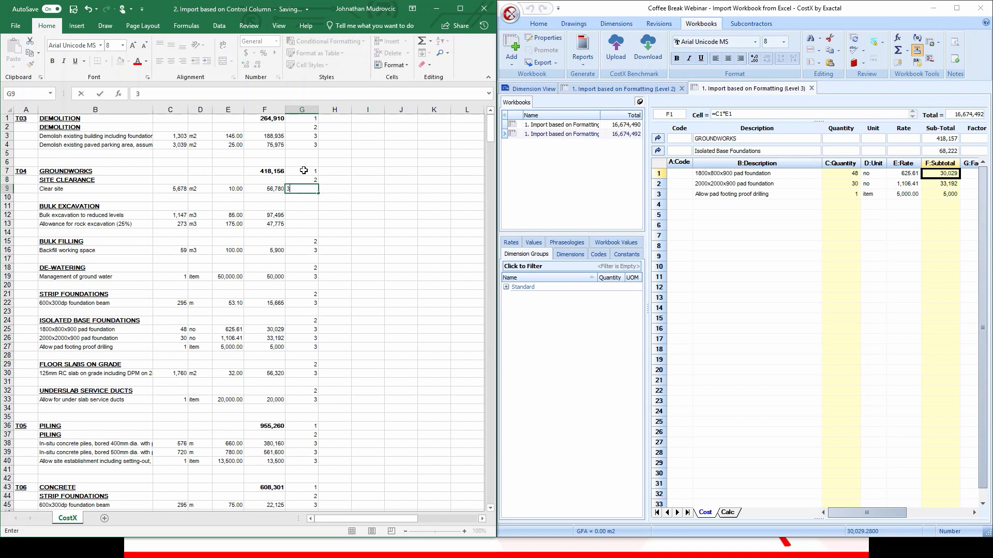
pyautogui.press('Return')
# - Enter level 2 for BULK EXCAVATION in G11 and level 3 for its two items in G12 and G13
pyautogui.press('Down')
pyautogui.press('Down')
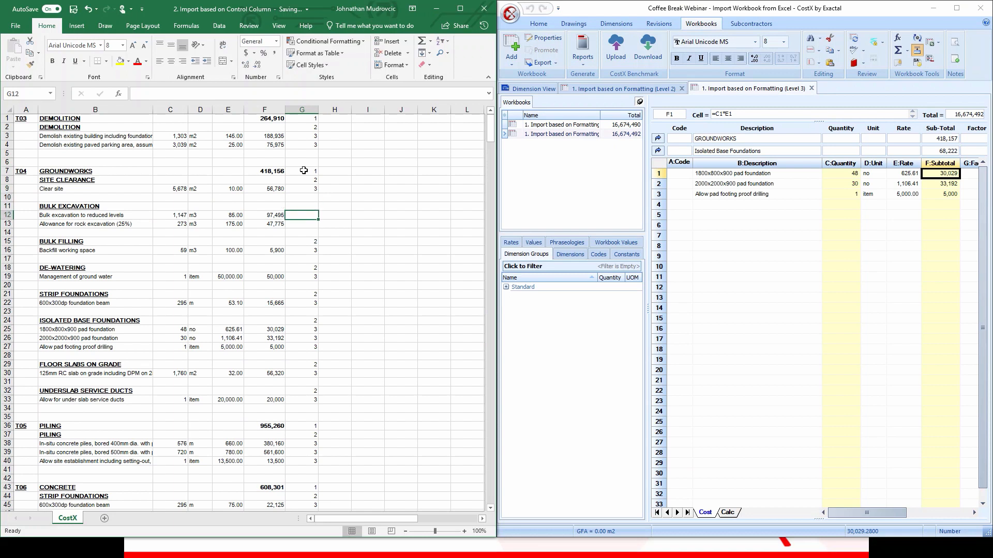
pyautogui.press('Up')
pyautogui.write('2')
pyautogui.press('Return')
pyautogui.write('3')
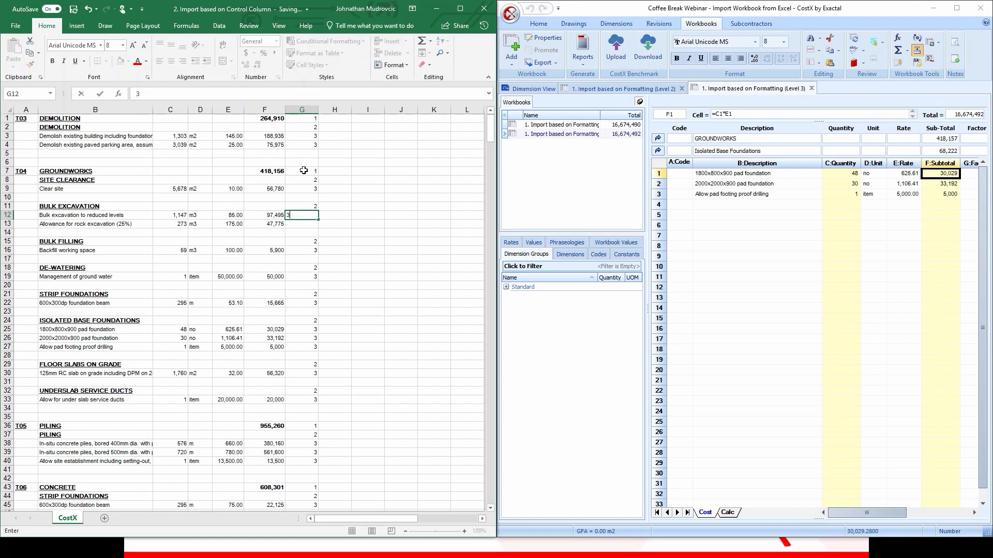
pyautogui.press('Return')
pyautogui.write('3')
pyautogui.press('Return')
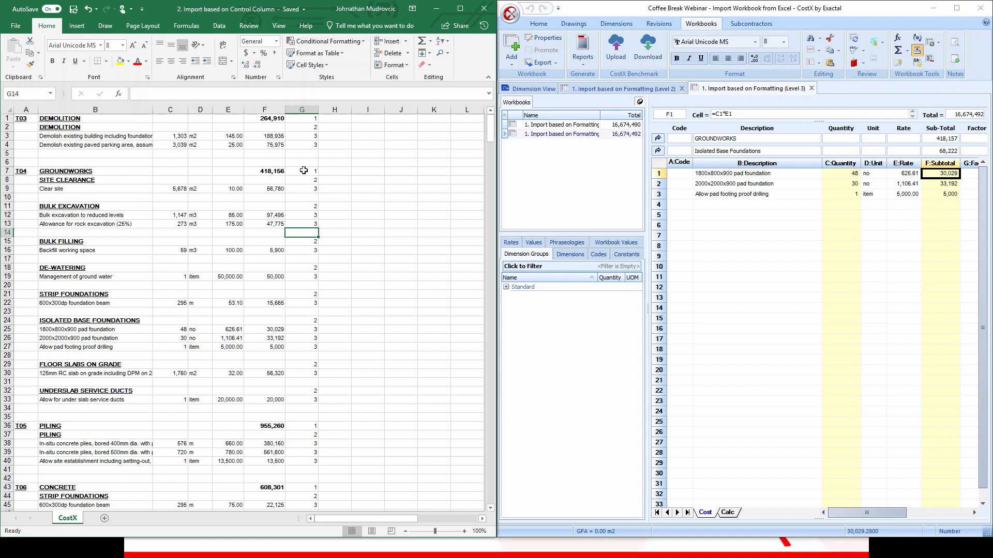
# - Switch to CostX, start a workbook import from Excel and open the file "2. Import based on Control Column"
pyautogui.click(735, 226)
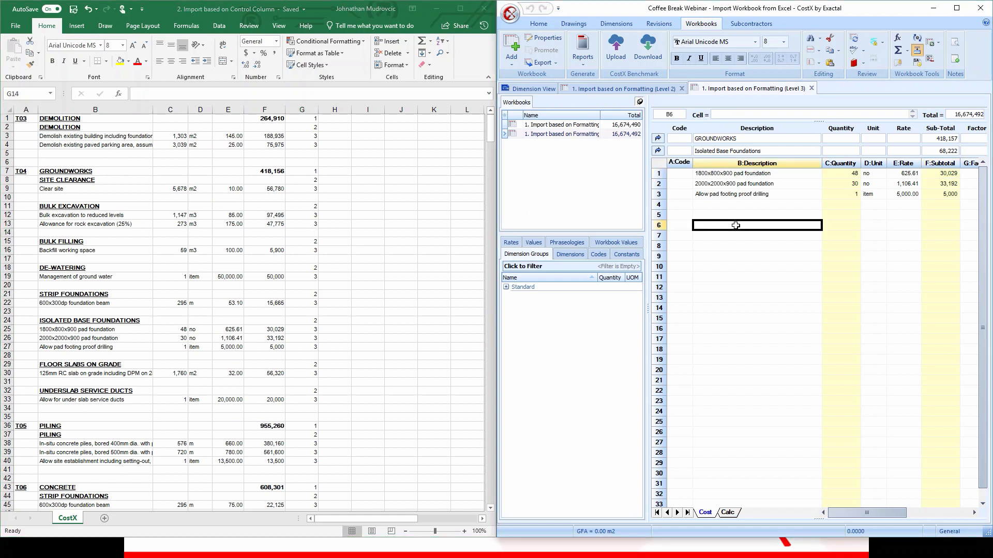
pyautogui.click(511, 61)
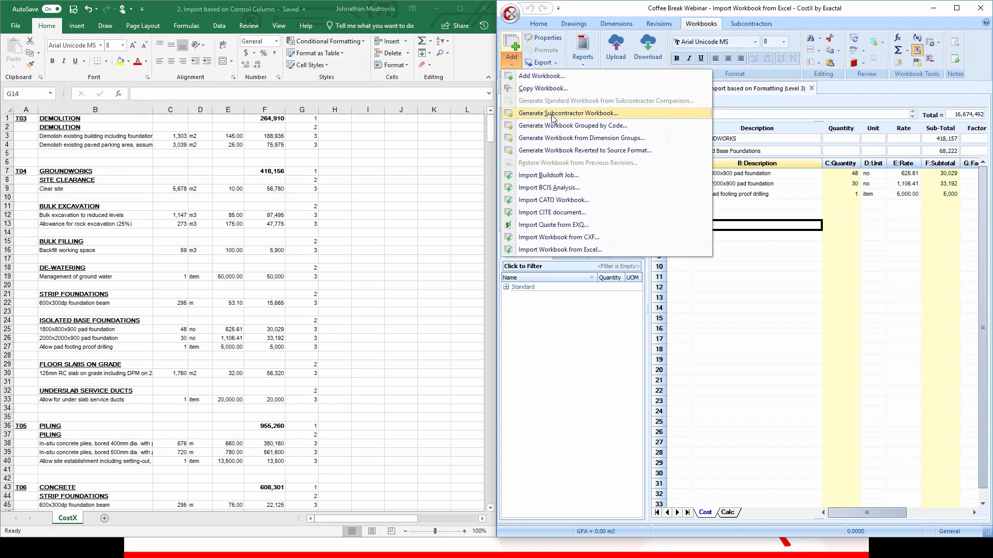
pyautogui.click(630, 249)
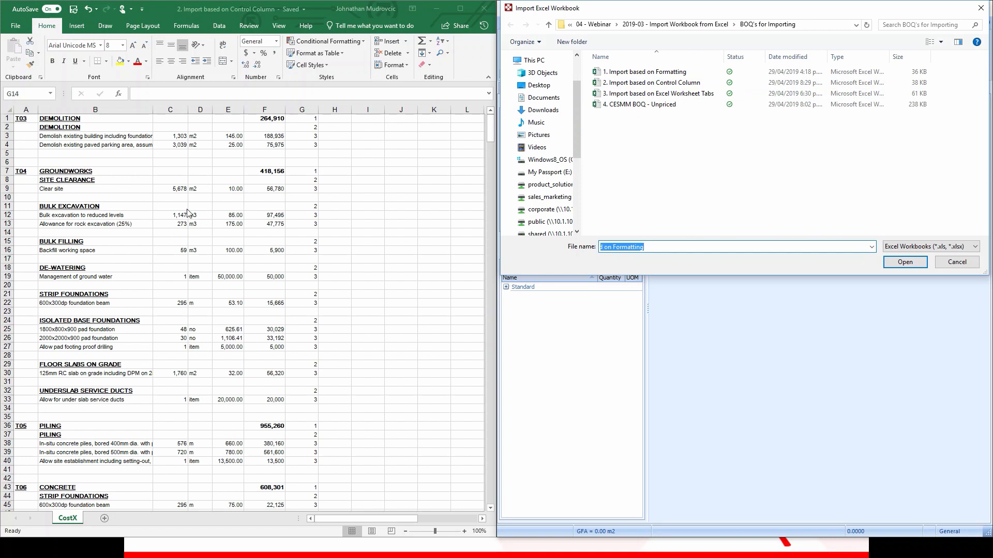
pyautogui.click(643, 83)
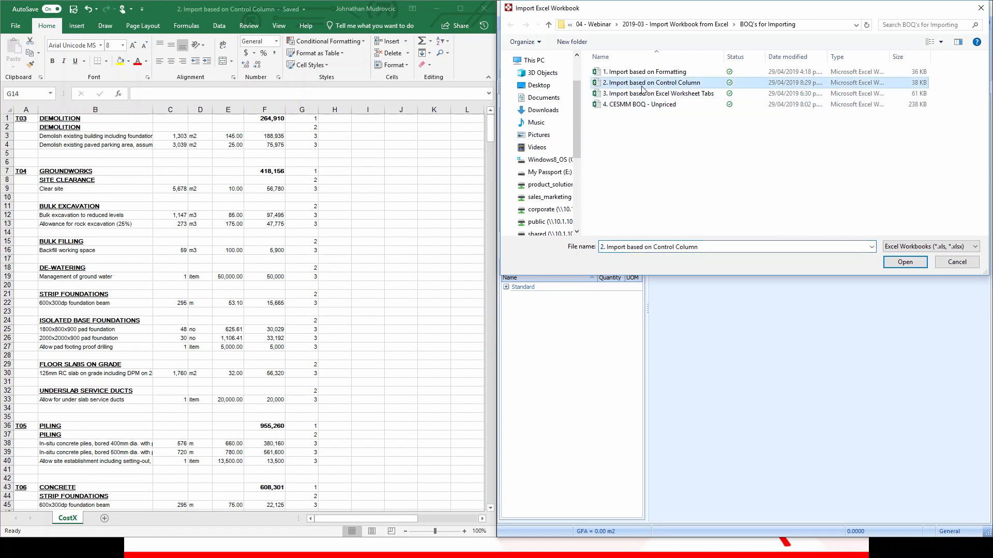
pyautogui.click(898, 263)
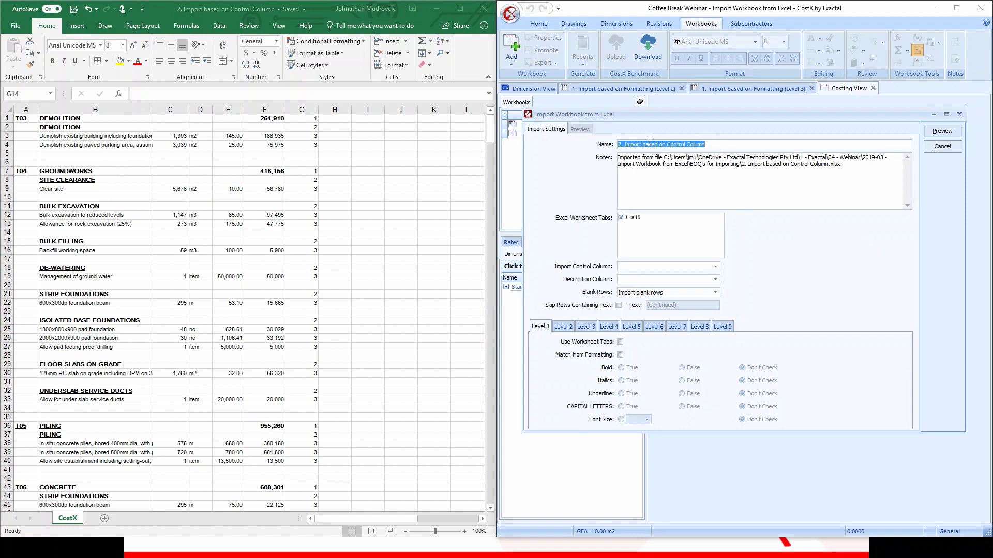
# - Set the import control column to G and the description column to B for the workbook import
pyautogui.click(693, 144)
pyautogui.click(715, 266)
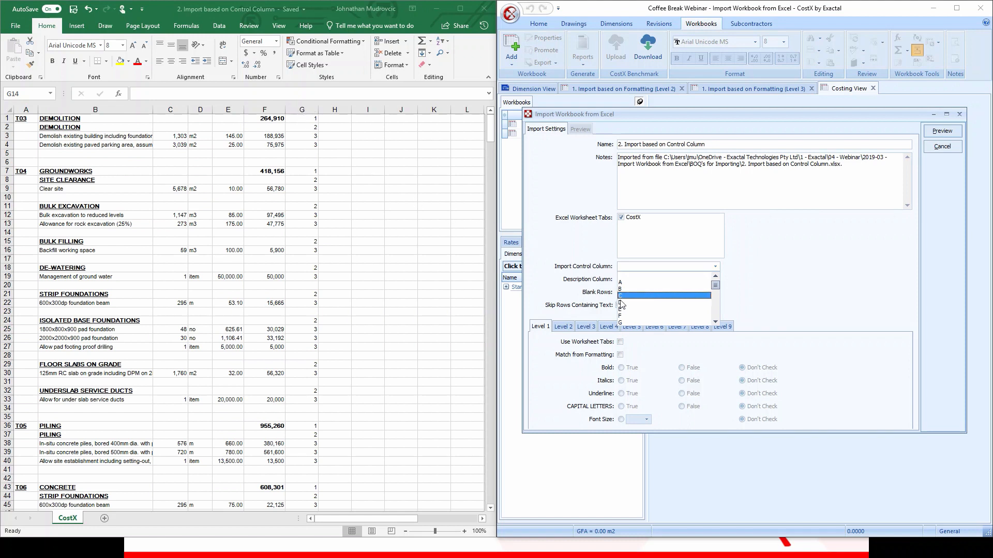
pyautogui.click(624, 322)
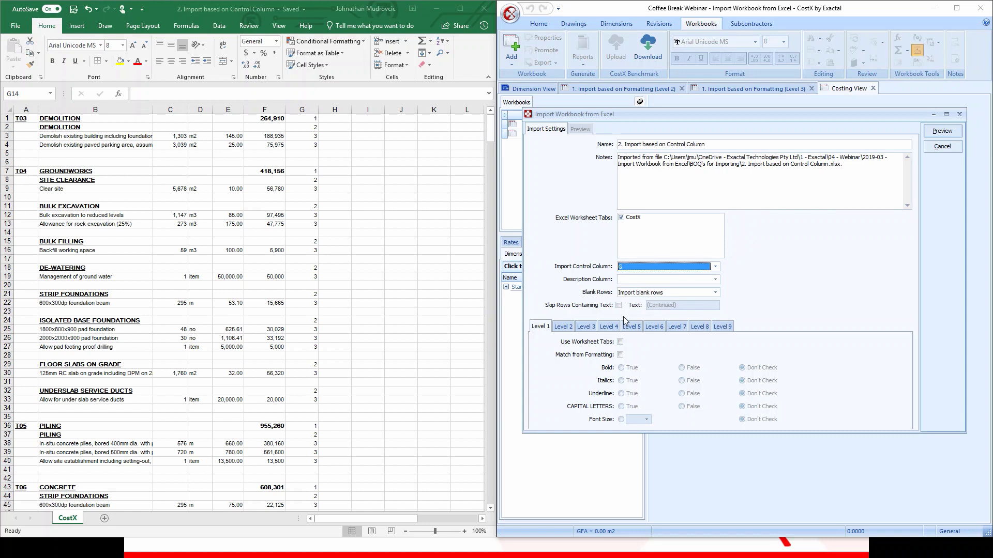
pyautogui.click(716, 279)
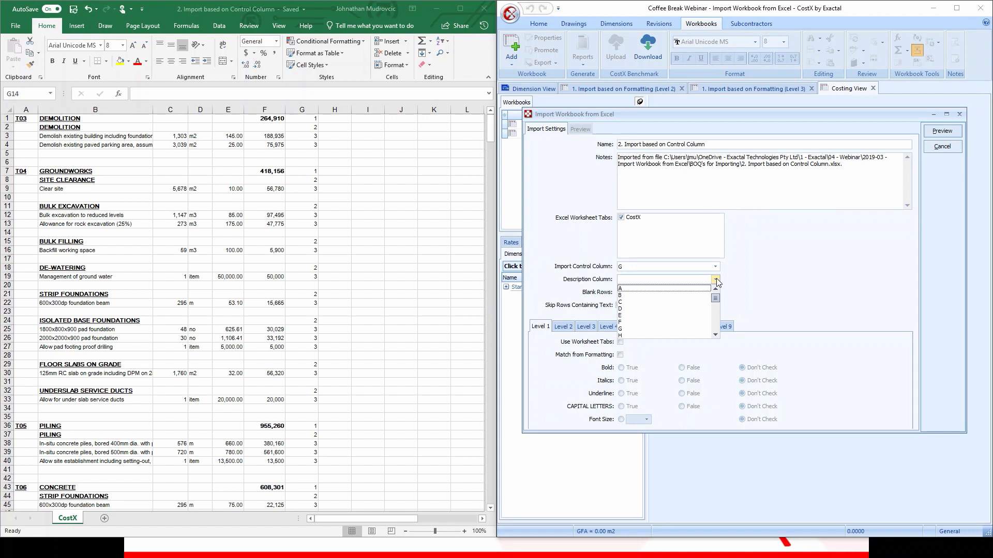
pyautogui.click(648, 295)
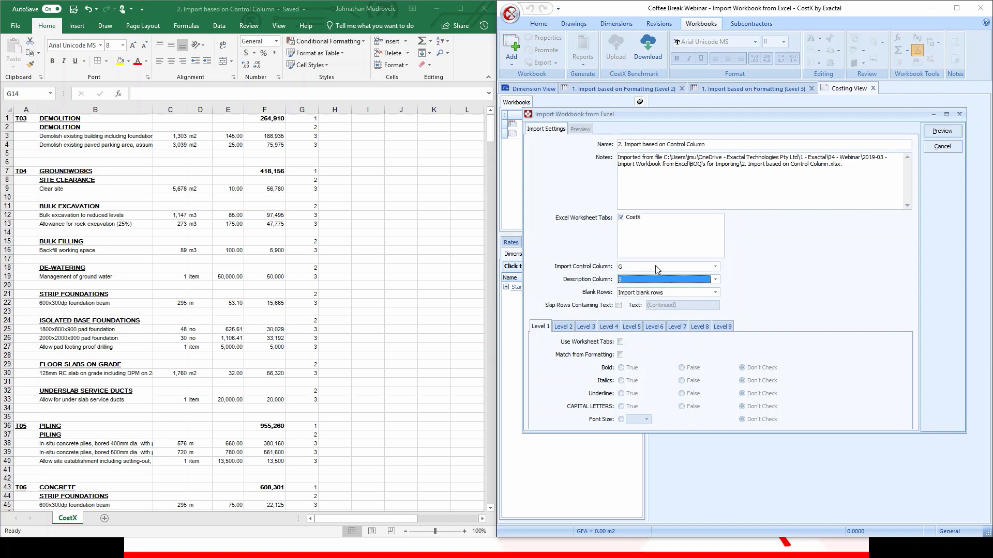
# - Preview the import, map the three columns after Description to Quantity, Unit and Rate, and import the workbook
pyautogui.click(942, 131)
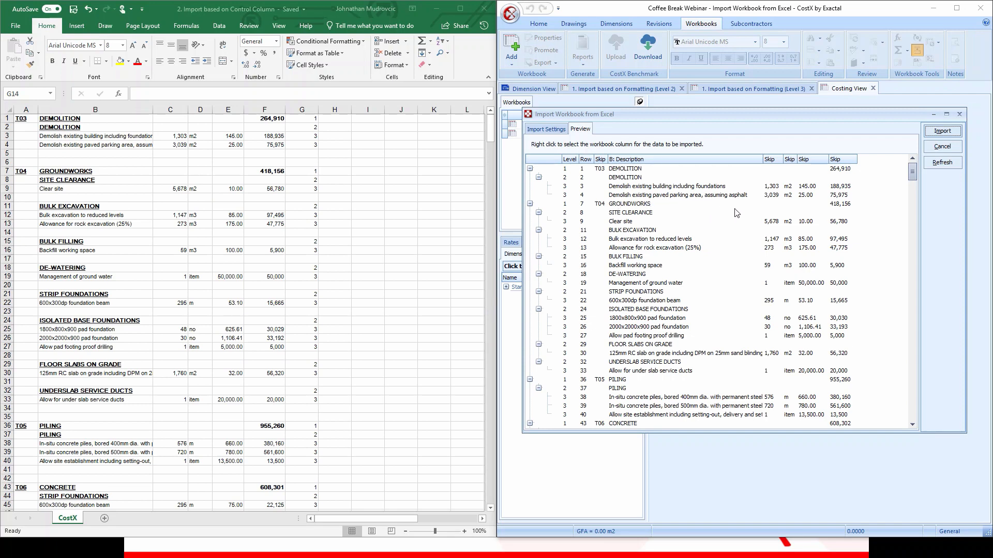
pyautogui.rightClick(777, 161)
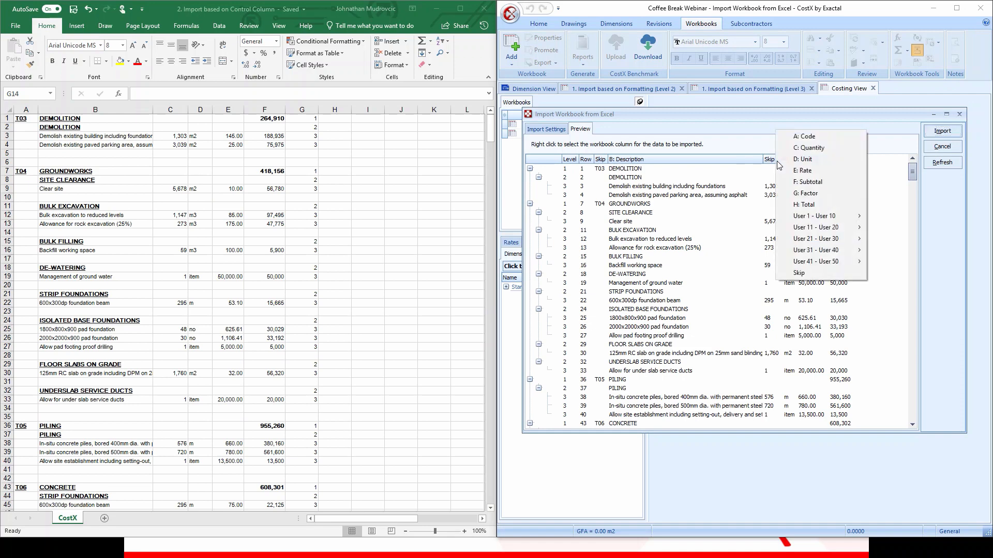
pyautogui.click(808, 148)
pyautogui.rightClick(804, 161)
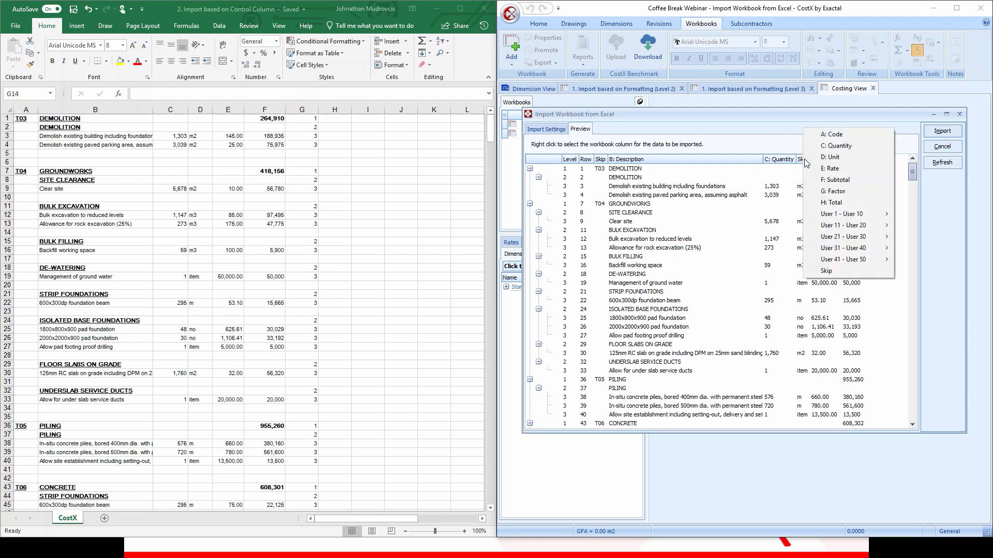
pyautogui.click(834, 160)
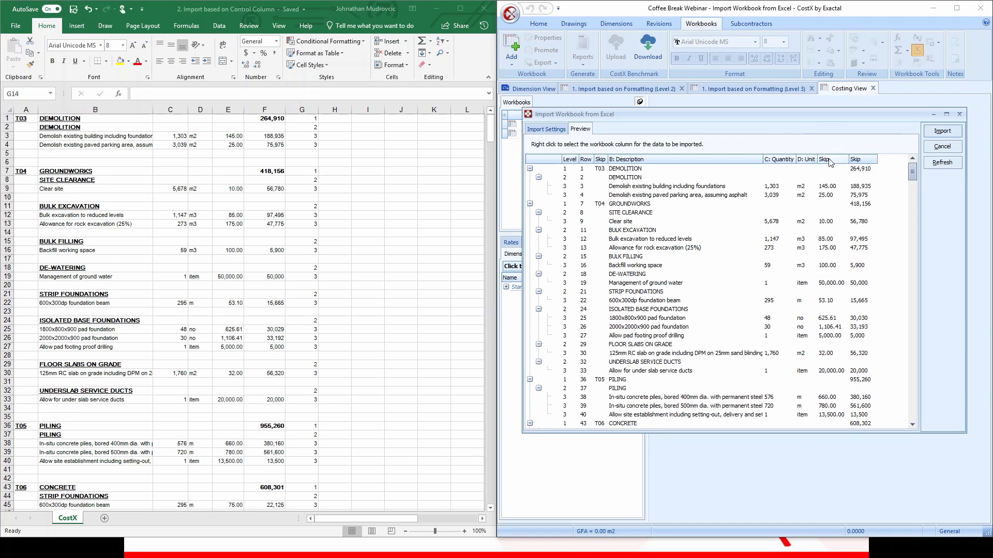
pyautogui.rightClick(829, 162)
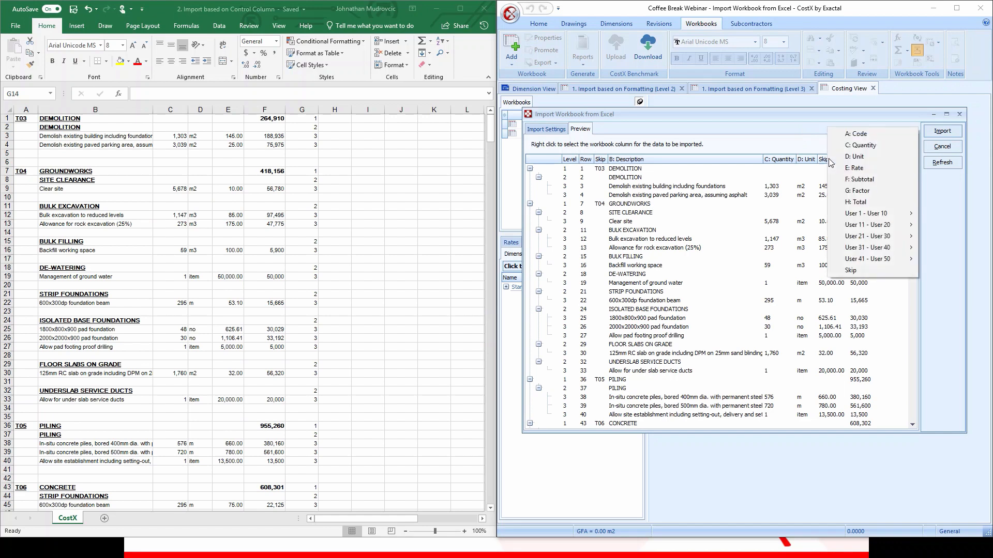
pyautogui.click(863, 168)
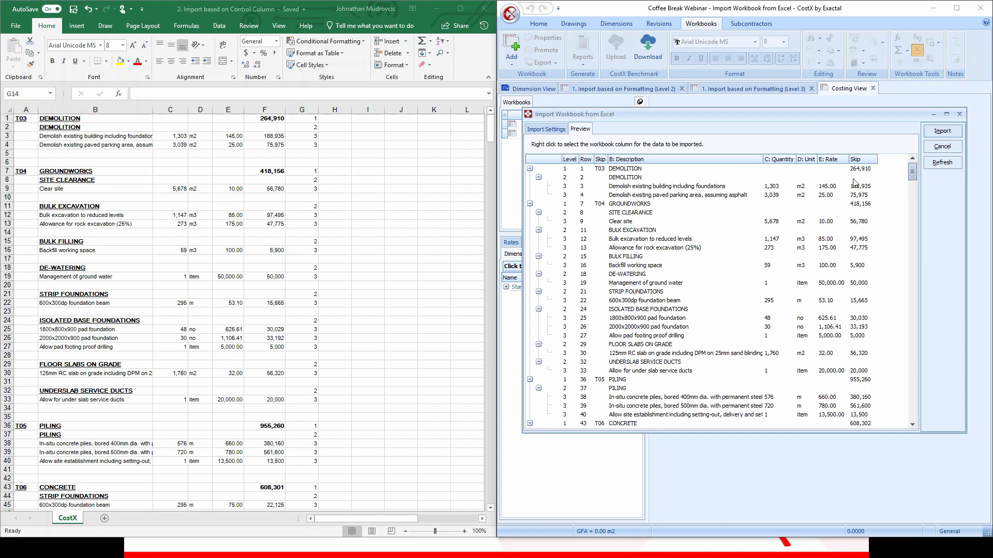
pyautogui.click(953, 131)
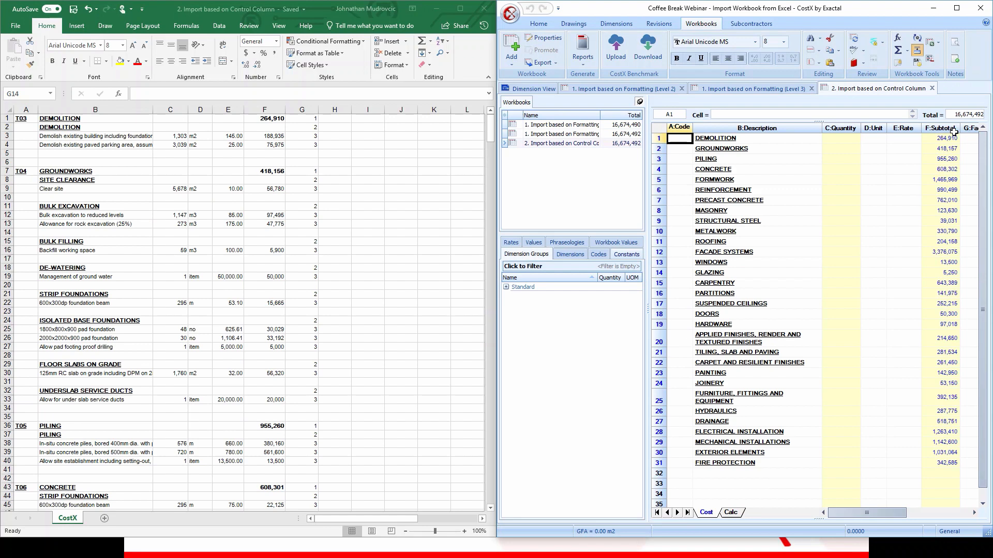
# - Drill down through GROUNDWORKS into ISOLATED BASE FOUNDATIONS to check the imported levels and items
pyautogui.doubleClick(938, 148)
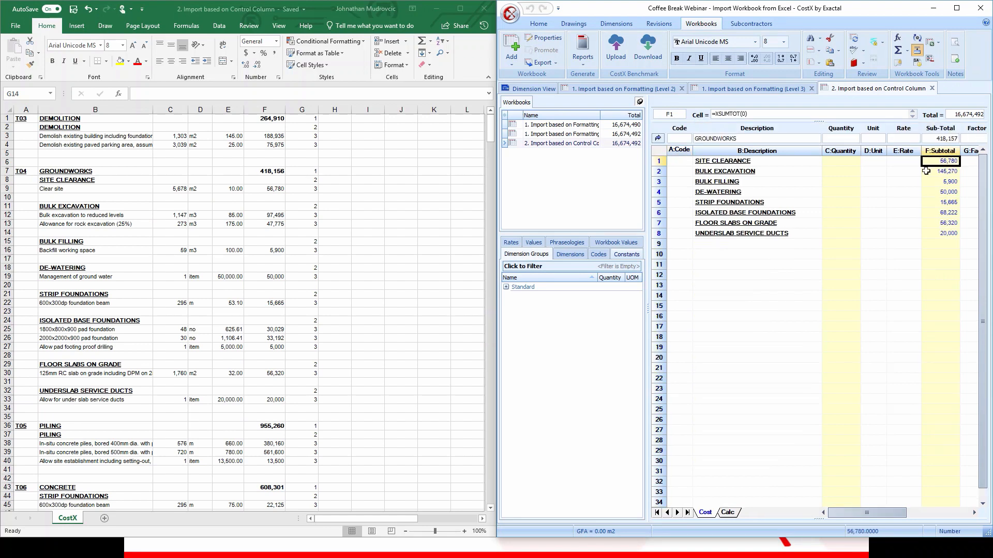
pyautogui.click(933, 212)
pyautogui.doubleClick(934, 212)
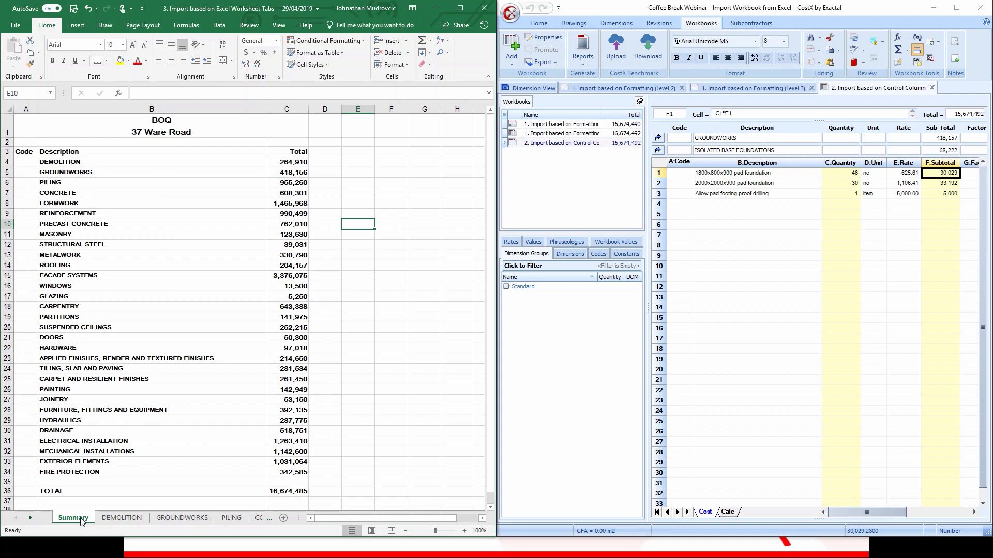
# - In the Excel file "3. Import based on Excel Worksheet Tabs", review the DEMOLITION, GROUNDWORKS and PILING sheets and return to Summary
pyautogui.click(121, 519)
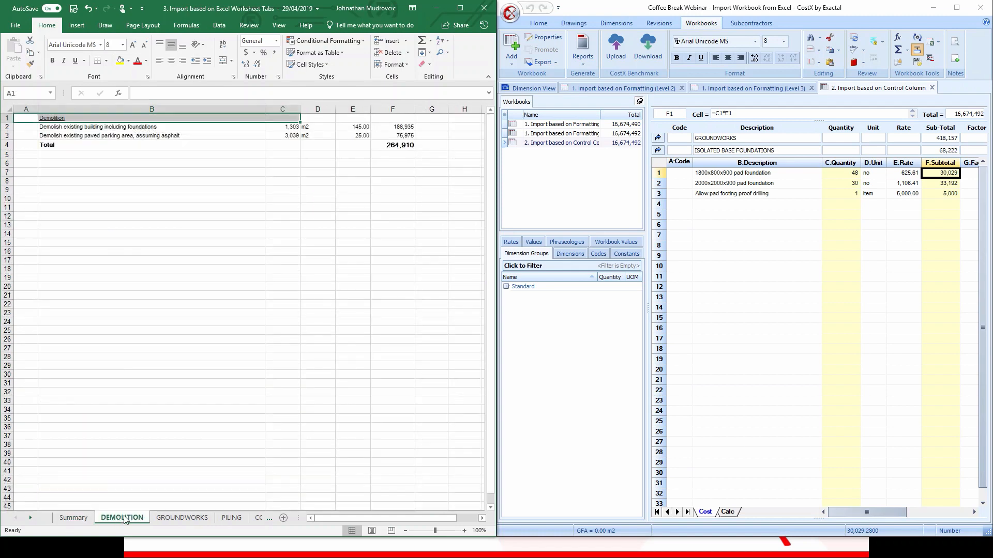
pyautogui.click(167, 518)
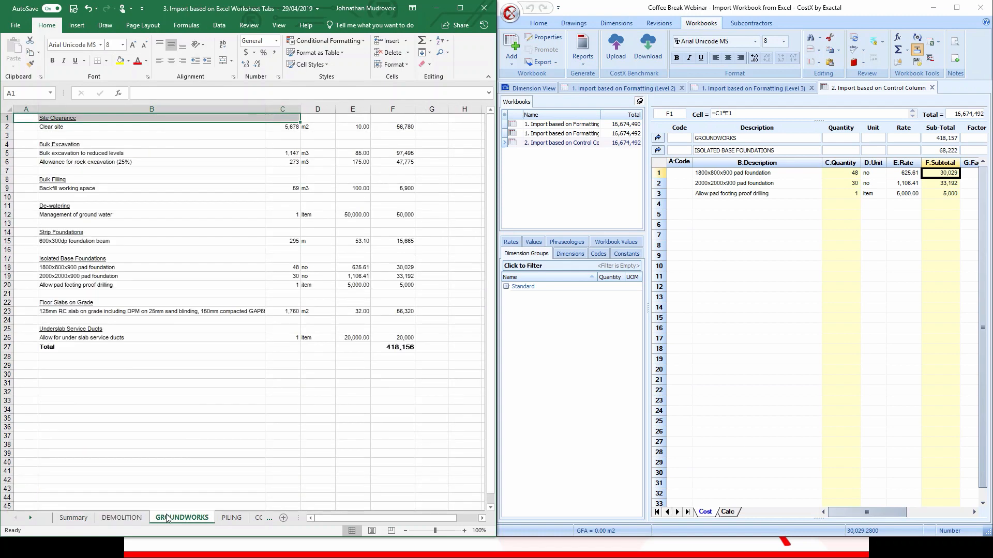
pyautogui.click(229, 519)
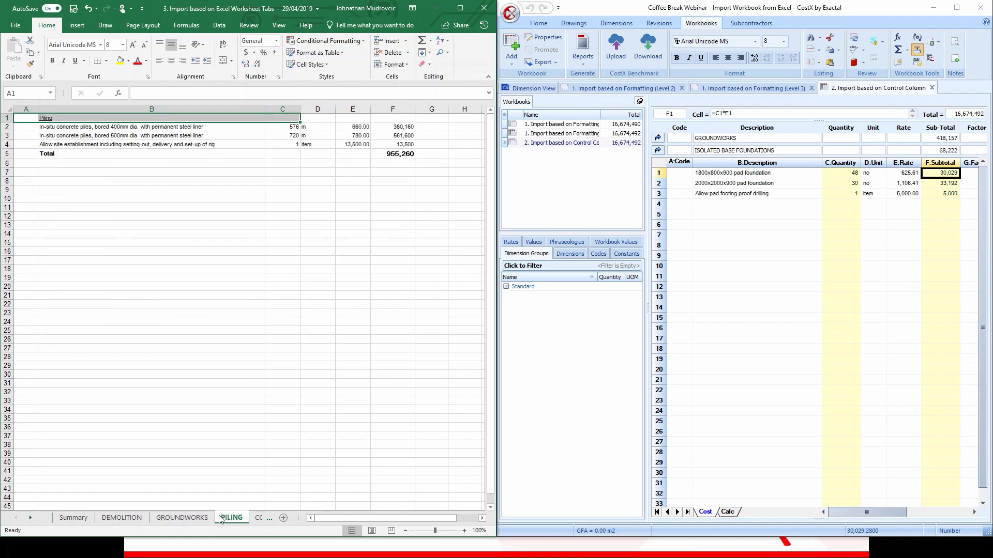
pyautogui.click(171, 518)
pyautogui.click(108, 518)
pyautogui.click(82, 518)
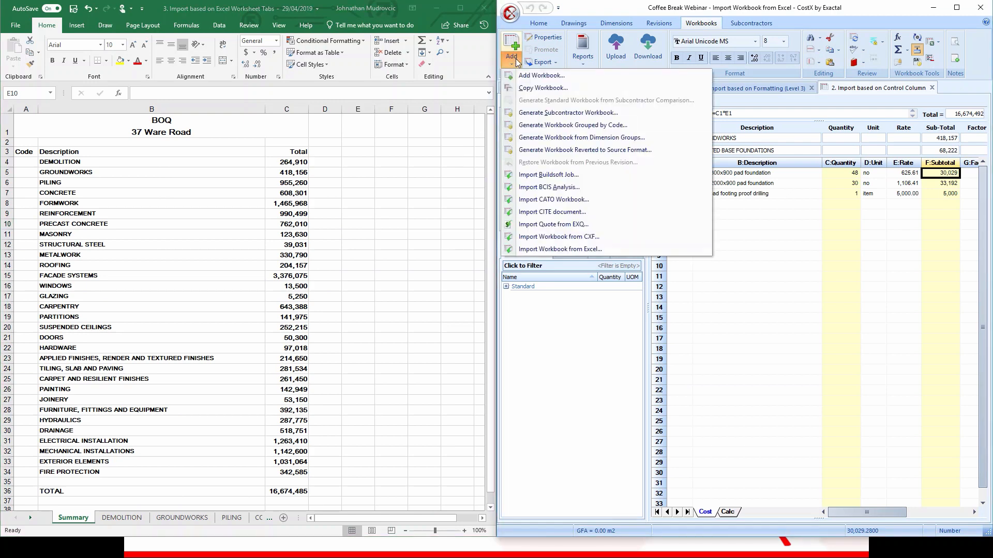
# - Switch to CostX, start a workbook import from Excel and open the file "3. Import based on Excel Worksheet Tabs"
pyautogui.click(611, 249)
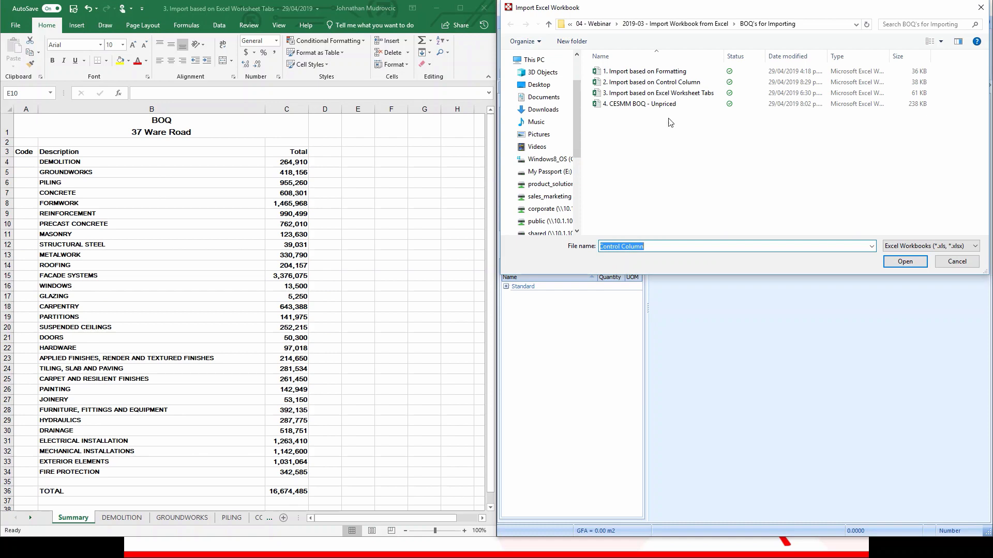
pyautogui.click(680, 98)
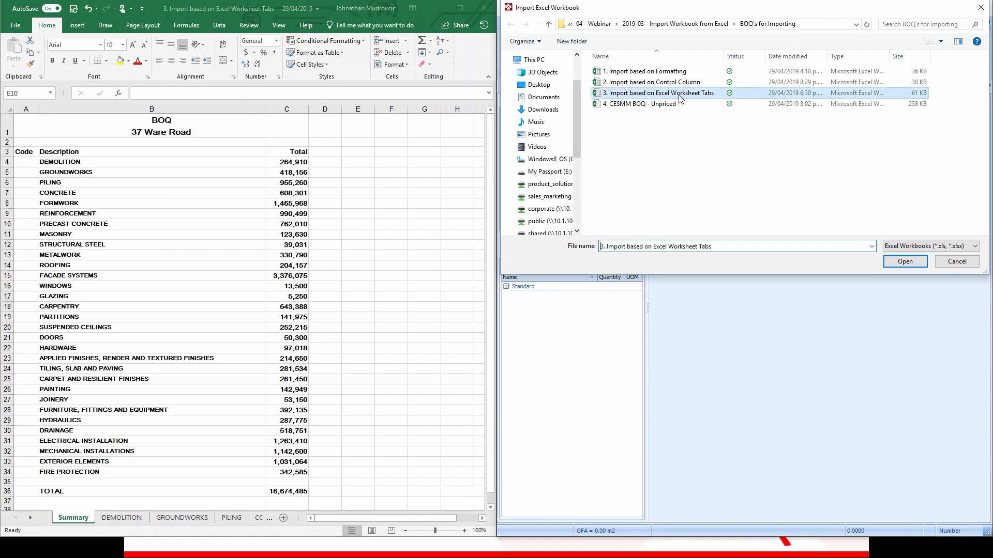
pyautogui.click(891, 263)
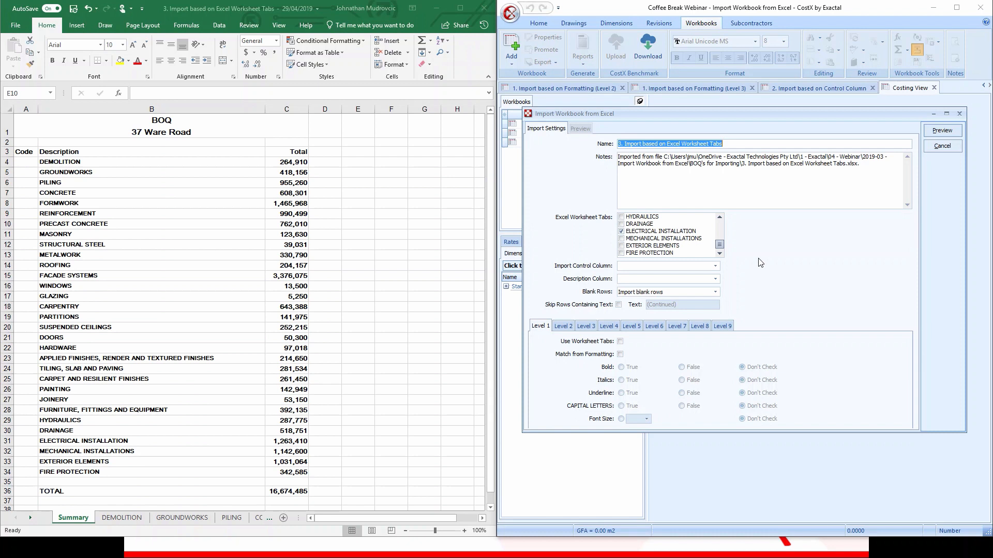
pyautogui.click(731, 143)
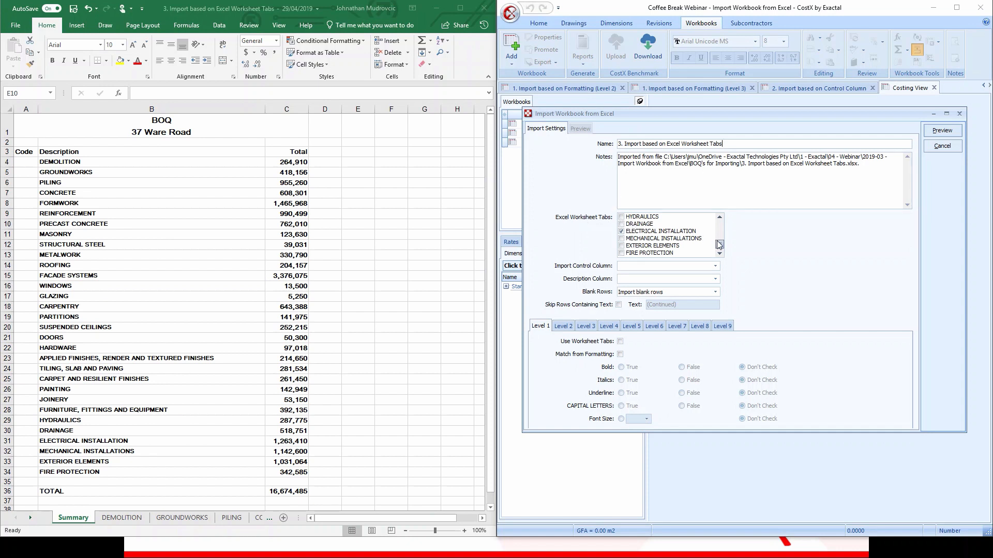
# - Include all worksheets from DEMOLITION through FIRE PROTECTION in the import, leaving out the Summary sheet
pyautogui.moveTo(721, 245); pyautogui.dragTo(721, 226)
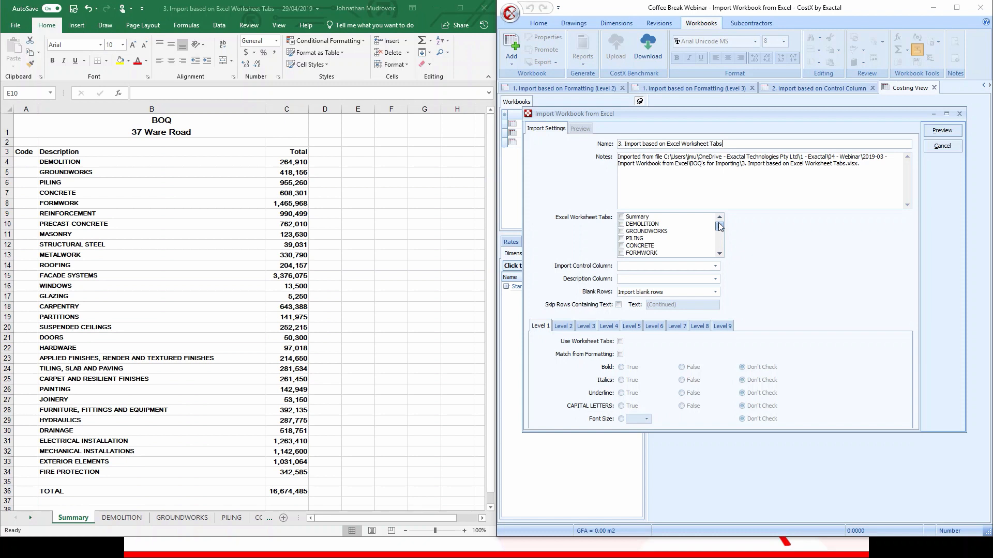
pyautogui.click(621, 224)
pyautogui.click(622, 232)
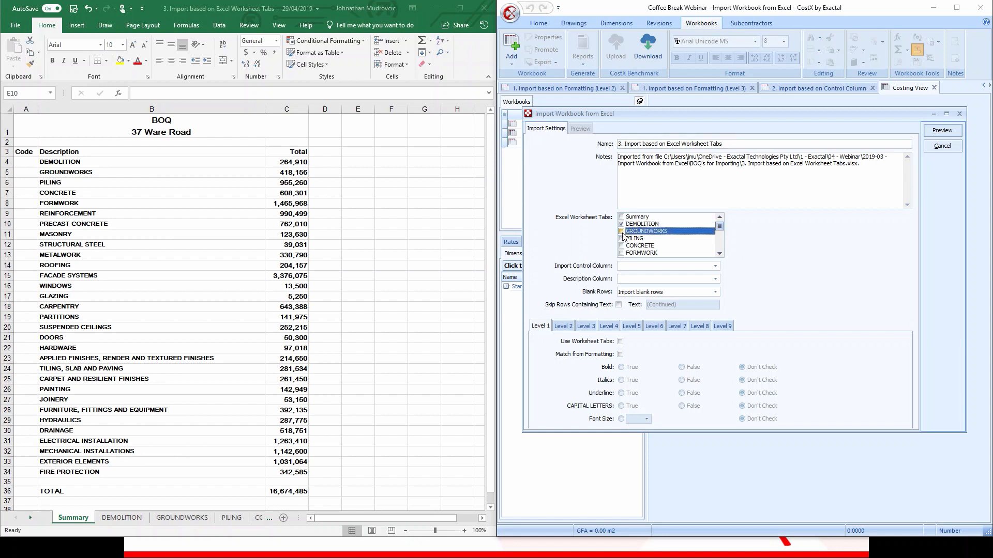
pyautogui.click(621, 238)
pyautogui.click(621, 246)
pyautogui.click(621, 253)
pyautogui.scroll(-1, 622, 255)
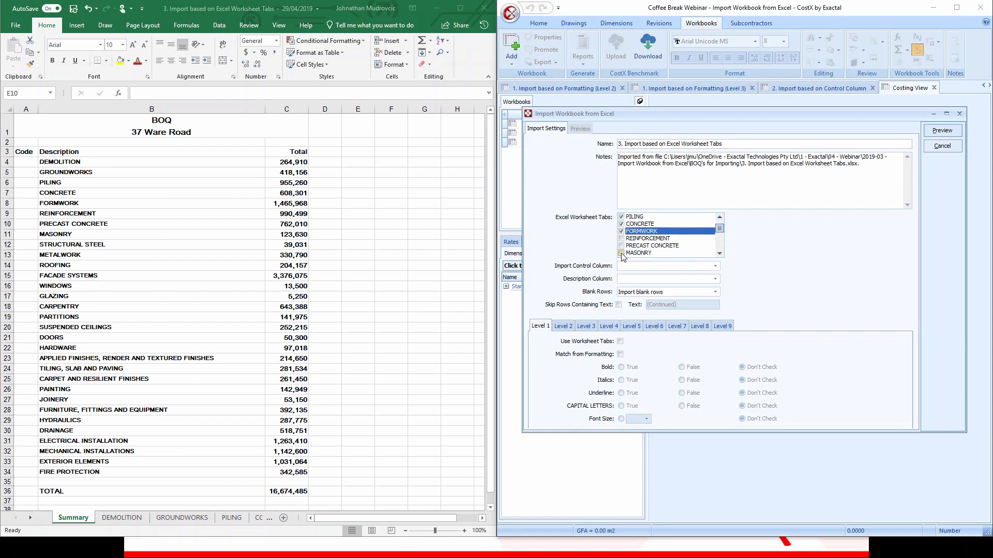
pyautogui.click(621, 238)
pyautogui.click(621, 245)
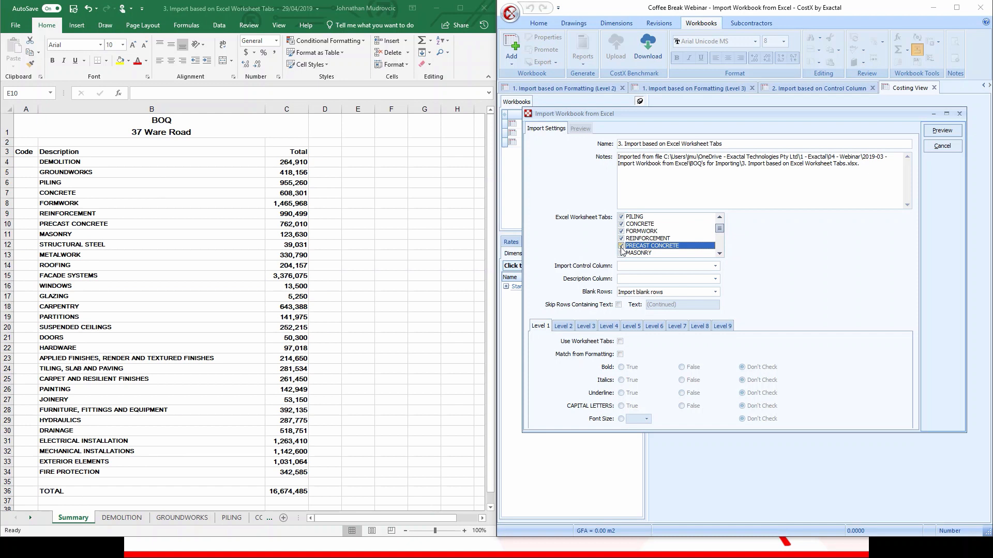
pyautogui.click(622, 253)
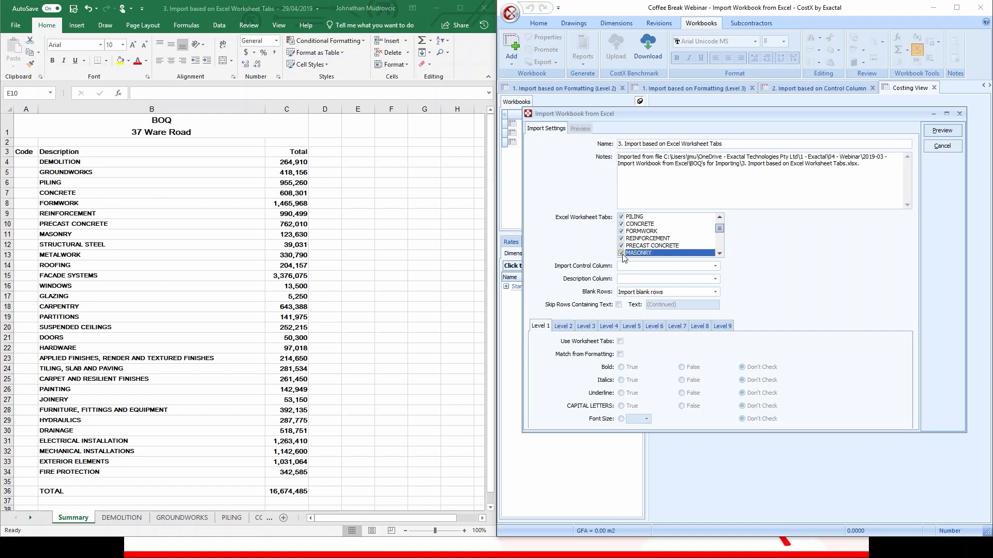
pyautogui.scroll(-1, 623, 257)
pyautogui.click(621, 238)
pyautogui.click(620, 246)
pyautogui.click(621, 253)
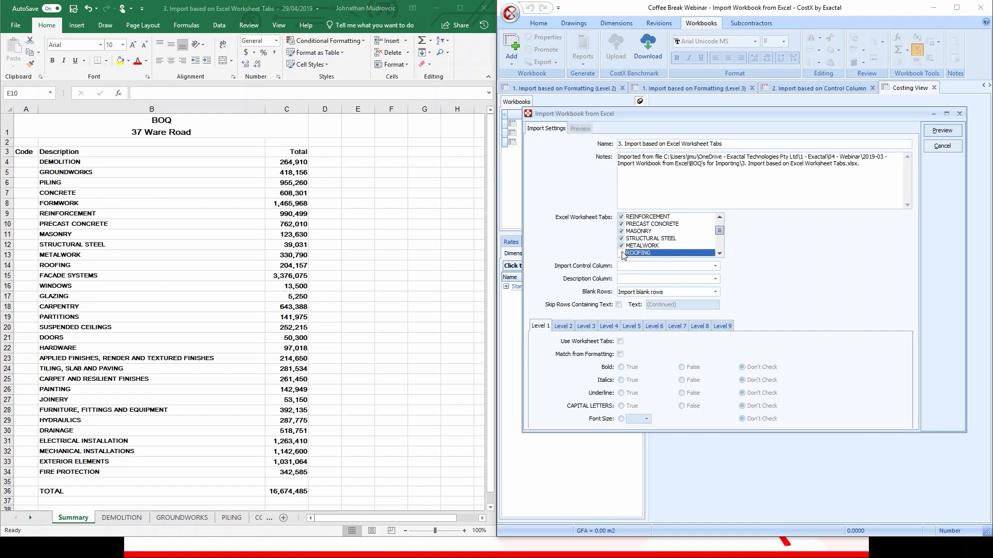
pyautogui.scroll(-1, 623, 257)
pyautogui.click(621, 239)
pyautogui.click(621, 246)
pyautogui.click(622, 253)
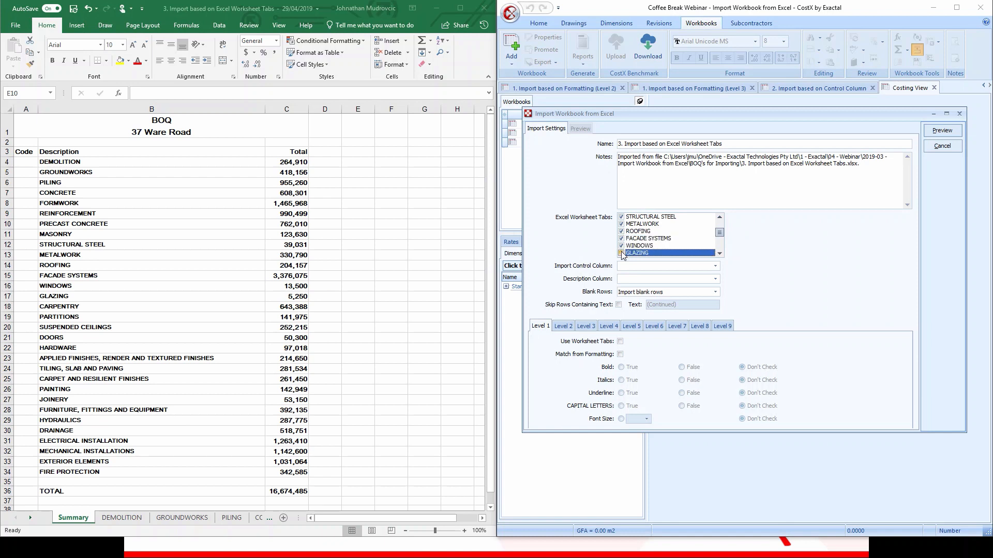
pyautogui.scroll(-1, 623, 256)
pyautogui.click(621, 239)
pyautogui.click(621, 246)
pyautogui.click(621, 252)
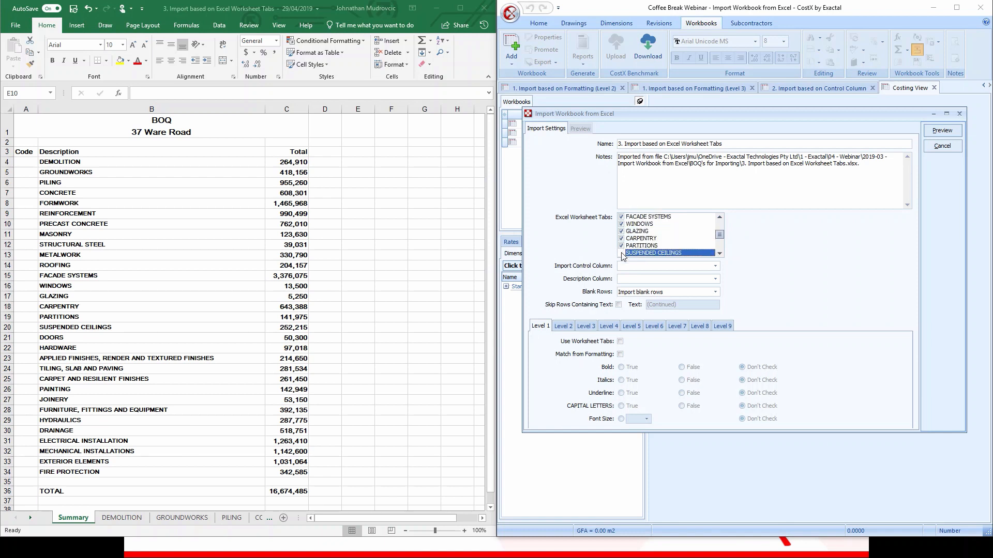
pyautogui.scroll(-1, 623, 257)
pyautogui.click(621, 238)
pyautogui.click(621, 246)
pyautogui.click(622, 252)
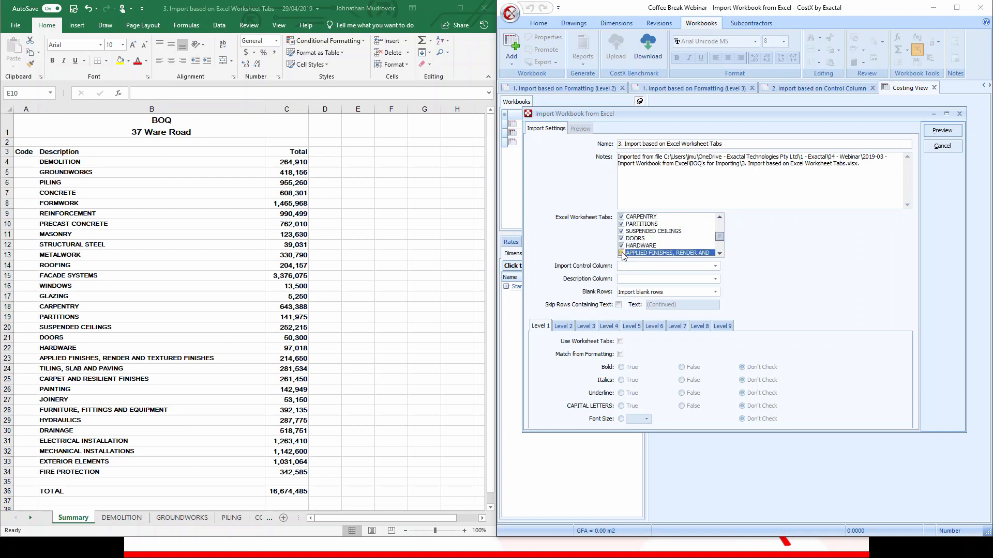
pyautogui.scroll(-1, 623, 257)
pyautogui.click(621, 239)
pyautogui.click(621, 246)
pyautogui.click(621, 253)
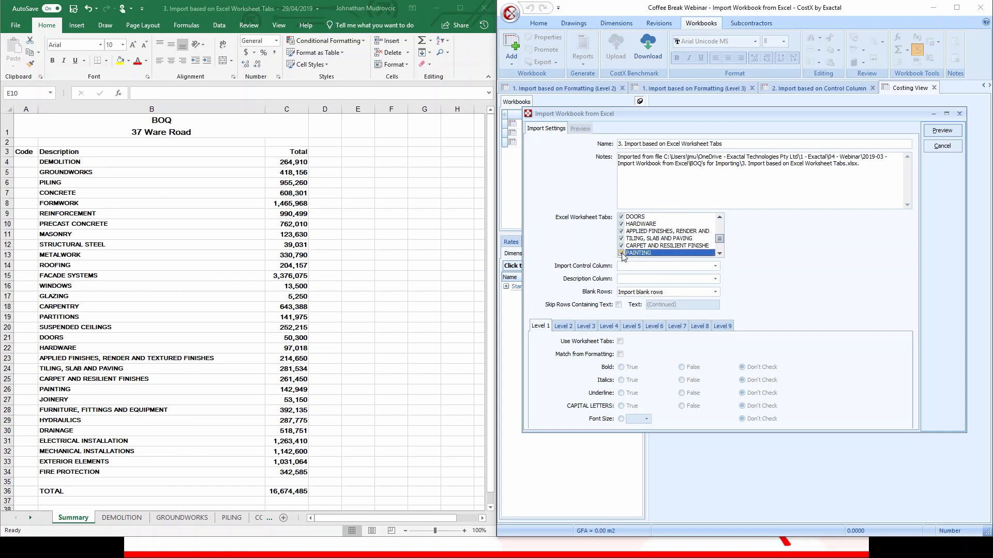
pyautogui.scroll(-1, 623, 256)
pyautogui.click(621, 239)
pyautogui.click(621, 246)
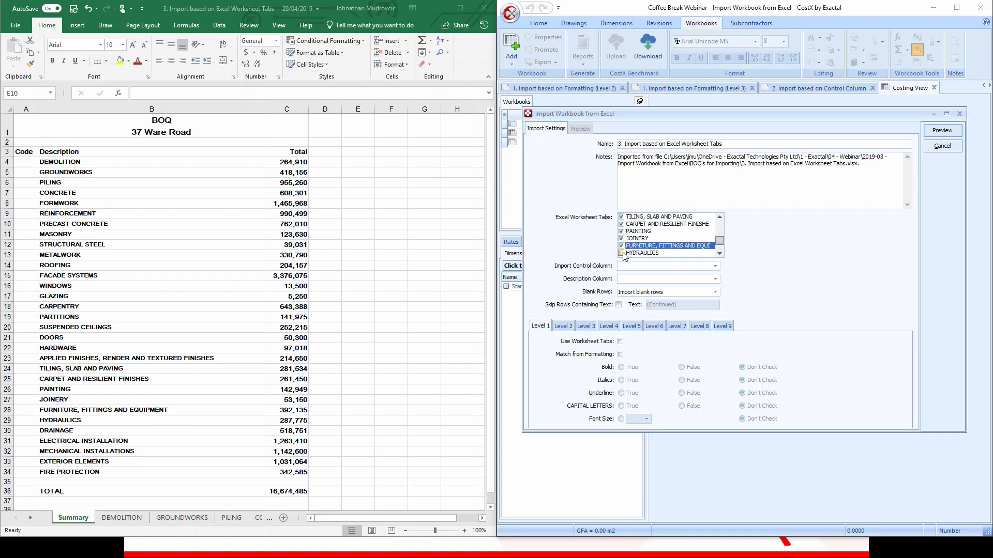
pyautogui.click(621, 253)
pyautogui.scroll(-1, 624, 257)
pyautogui.click(620, 238)
pyautogui.click(621, 245)
pyautogui.click(621, 253)
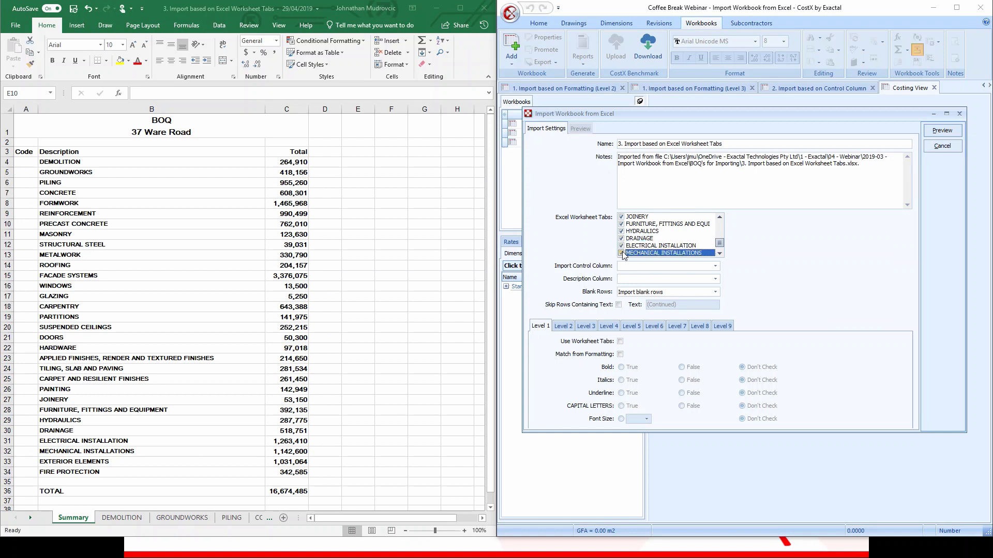
pyautogui.scroll(-1, 624, 255)
pyautogui.click(621, 245)
pyautogui.click(621, 253)
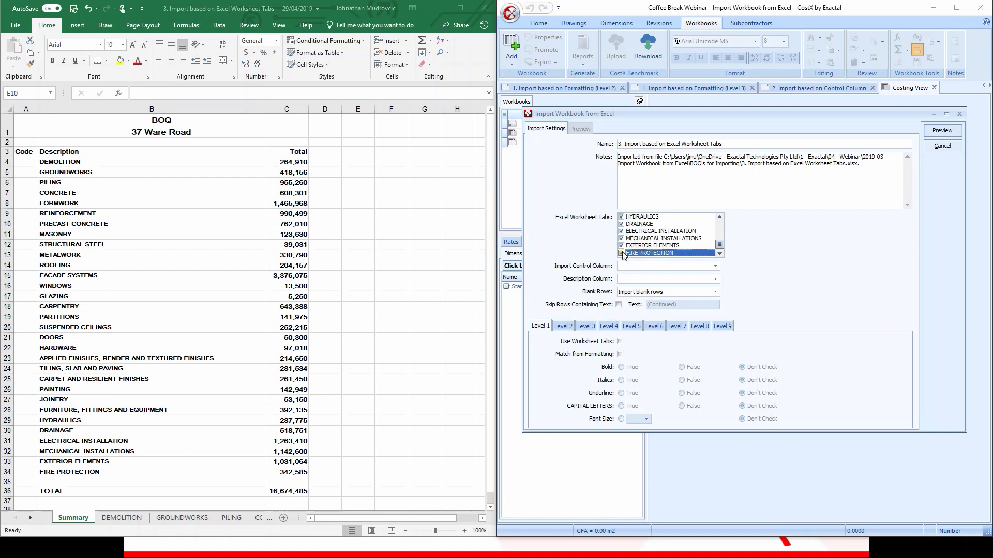
pyautogui.scroll(10, 624, 253)
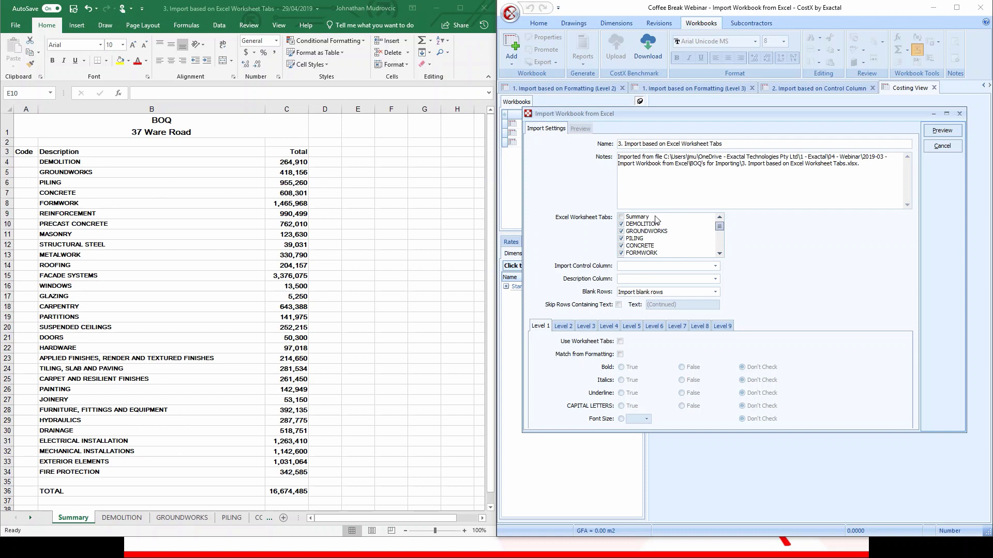
# - Set the description column to B, base Level 1 on the worksheet tabs, and preview the import
pyautogui.click(715, 279)
pyautogui.click(675, 294)
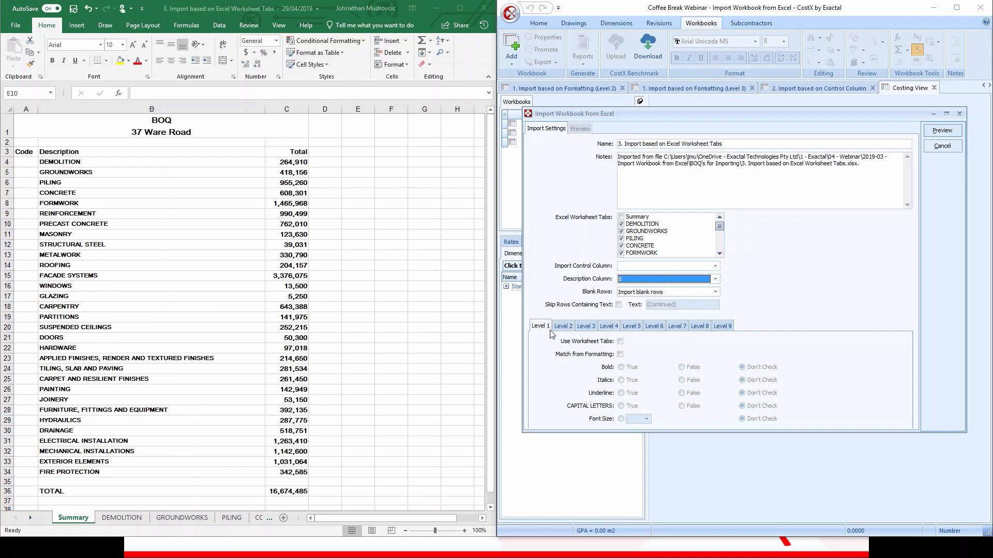
pyautogui.click(621, 342)
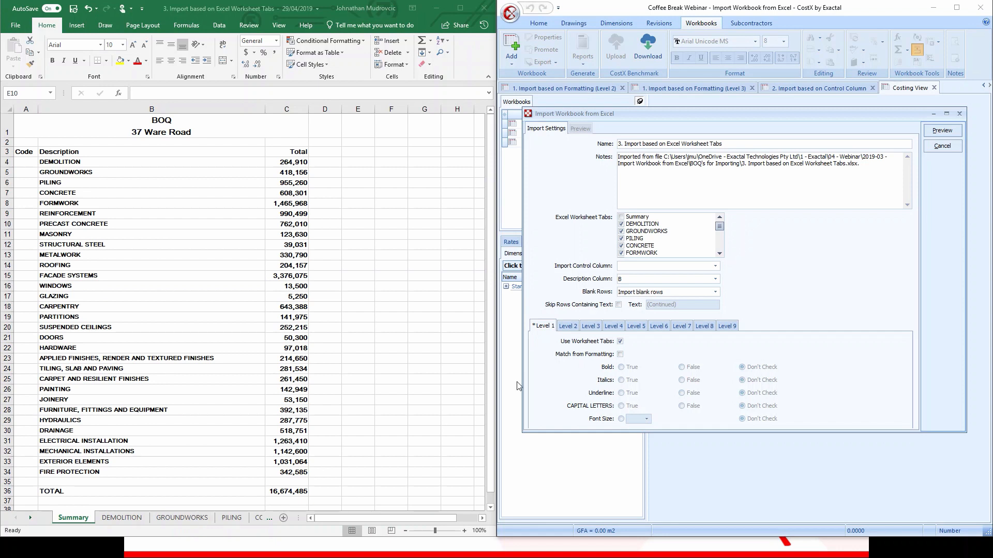
pyautogui.click(951, 130)
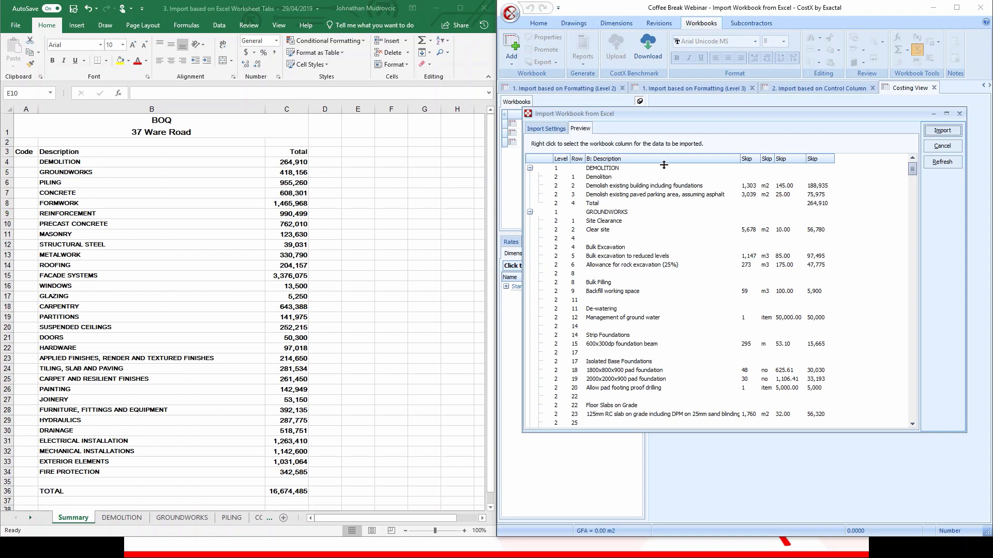
# - Map the three skipped columns after the description to Quantity, Unit and Rate, leave the last one skipped, and import the workbook
pyautogui.rightClick(746, 160)
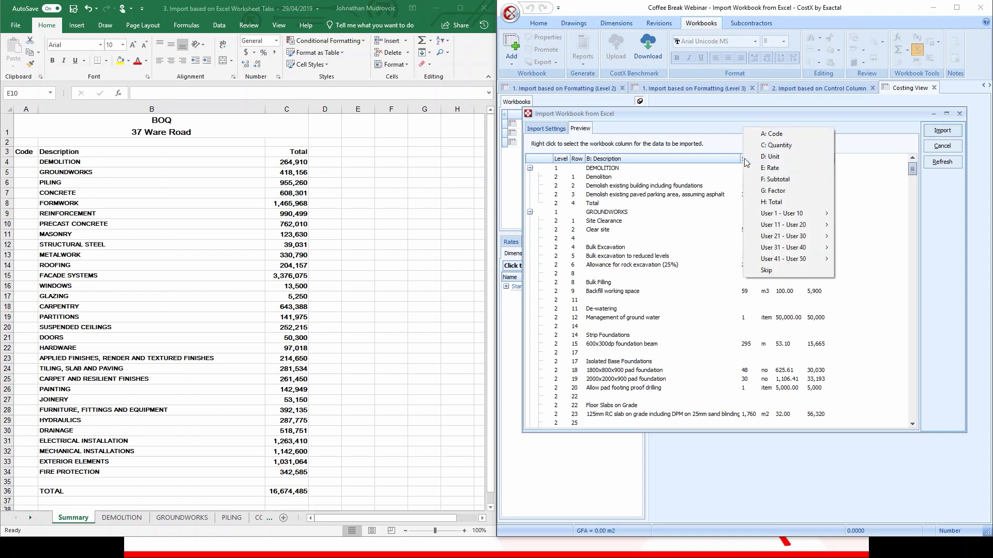
pyautogui.click(780, 146)
pyautogui.rightClick(779, 160)
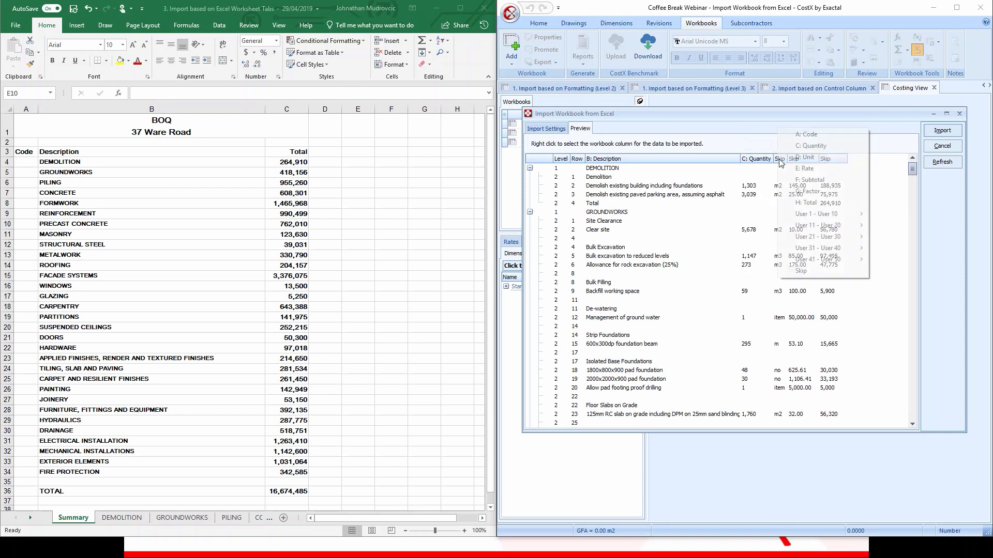
pyautogui.click(789, 157)
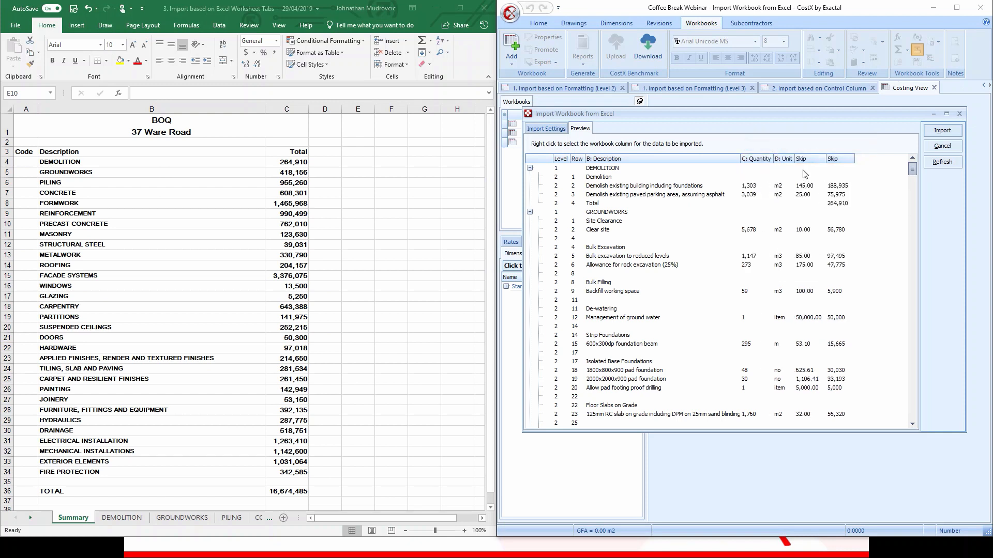
pyautogui.rightClick(810, 160)
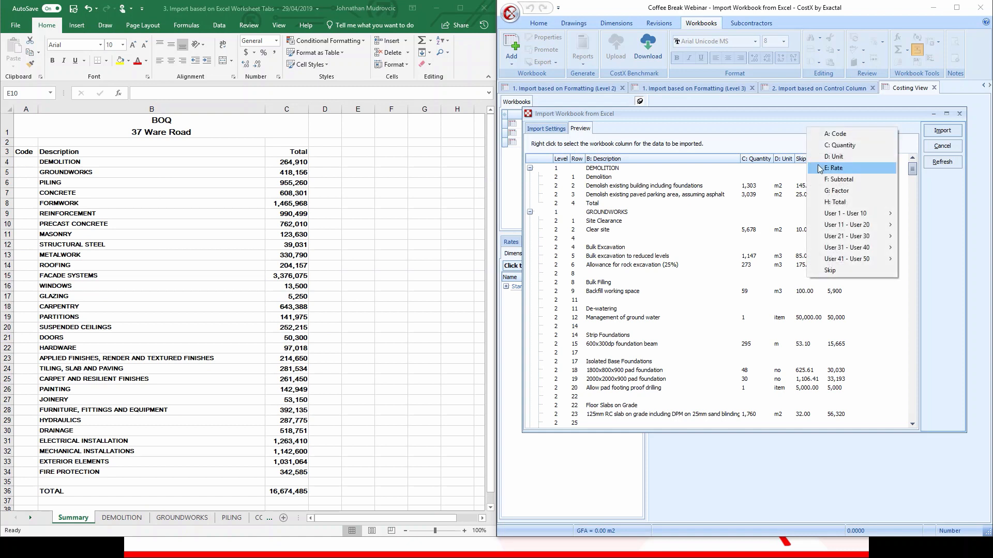
pyautogui.click(840, 172)
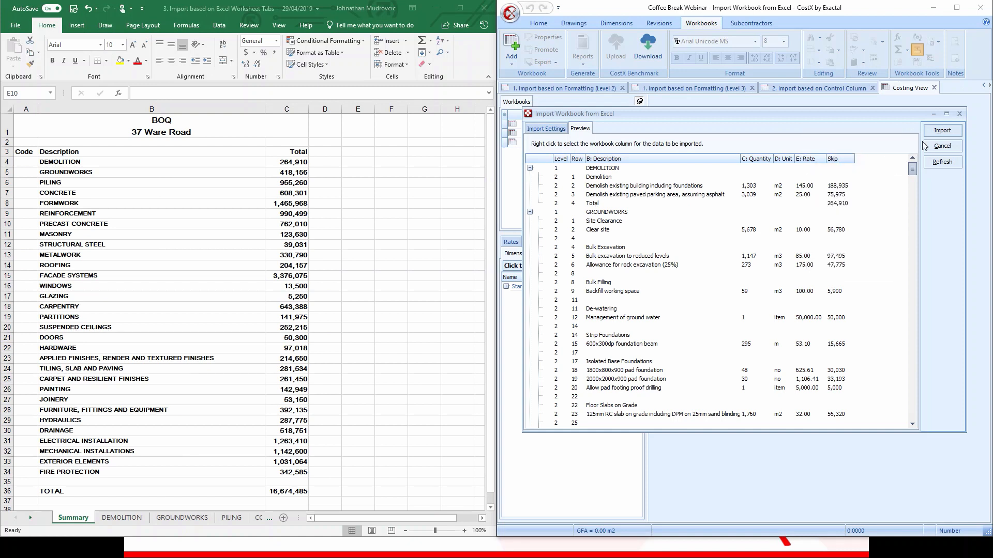
pyautogui.click(952, 132)
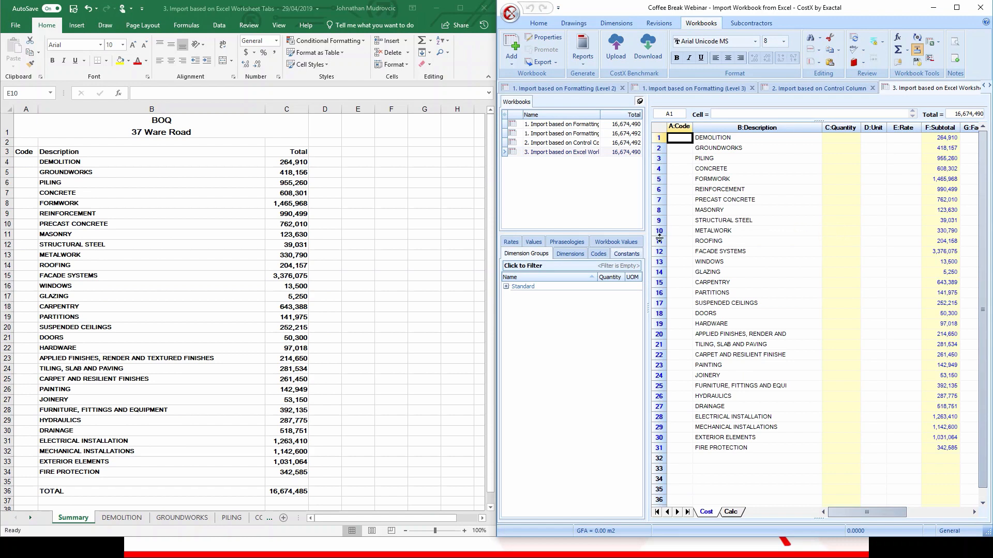
# - Compare the DEMOLITION and GROUNDWORKS sheets in Excel with the imported workbook, and drill down into GROUNDWORKS in CostX
pyautogui.click(127, 520)
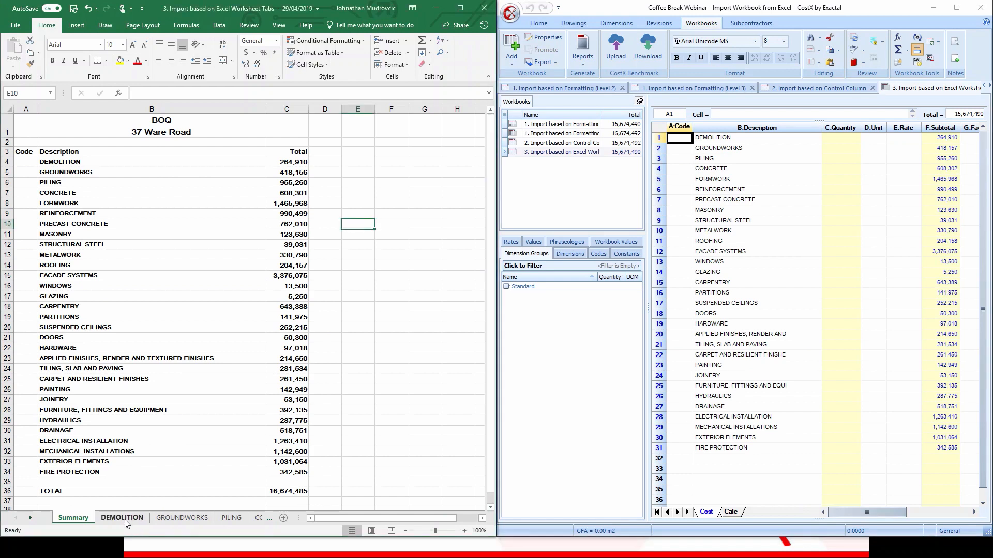
pyautogui.click(123, 522)
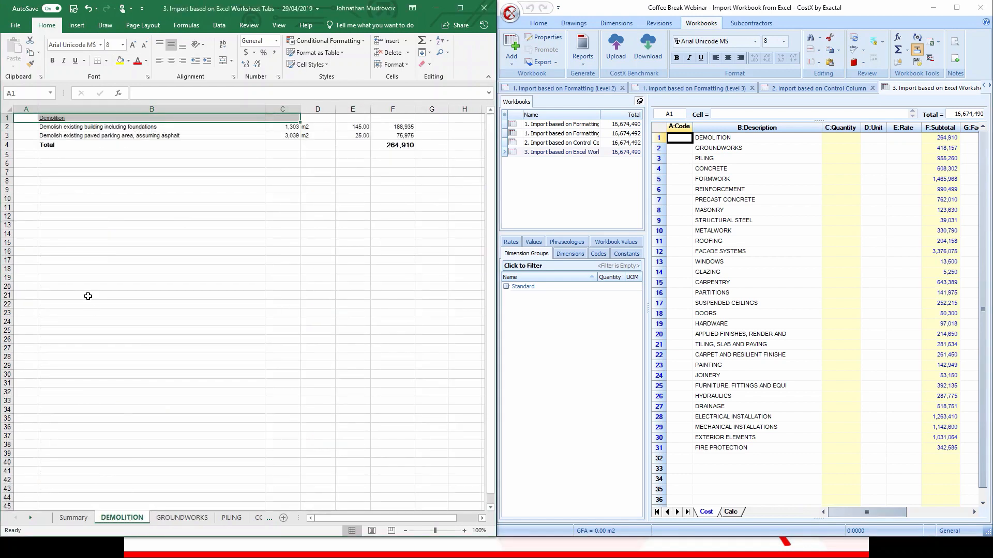
pyautogui.click(184, 518)
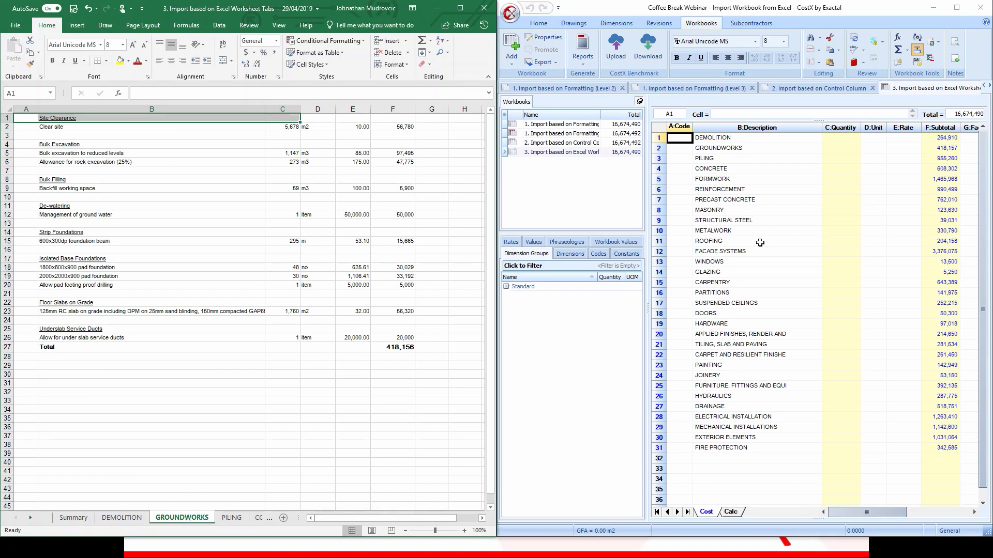
pyautogui.doubleClick(941, 149)
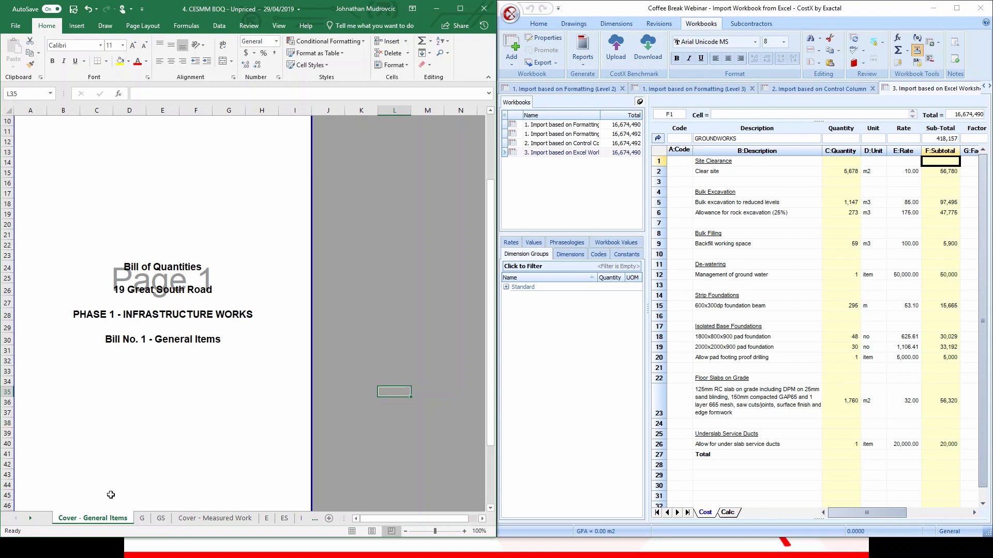
# - In the Excel file "4. CESMM BOQ - Unpriced", look through the Cover - Measured Work, GS and G sheets
pyautogui.click(212, 518)
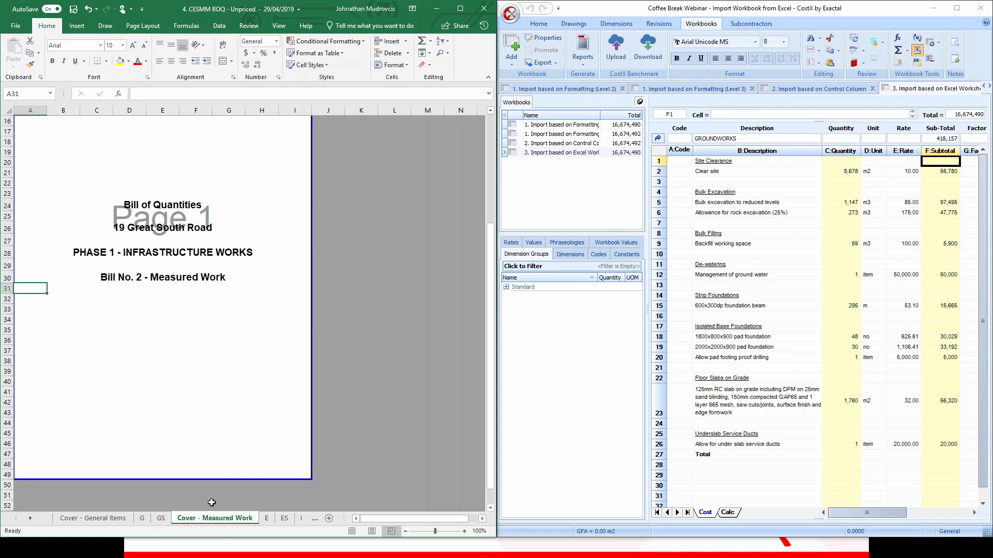
pyautogui.click(162, 520)
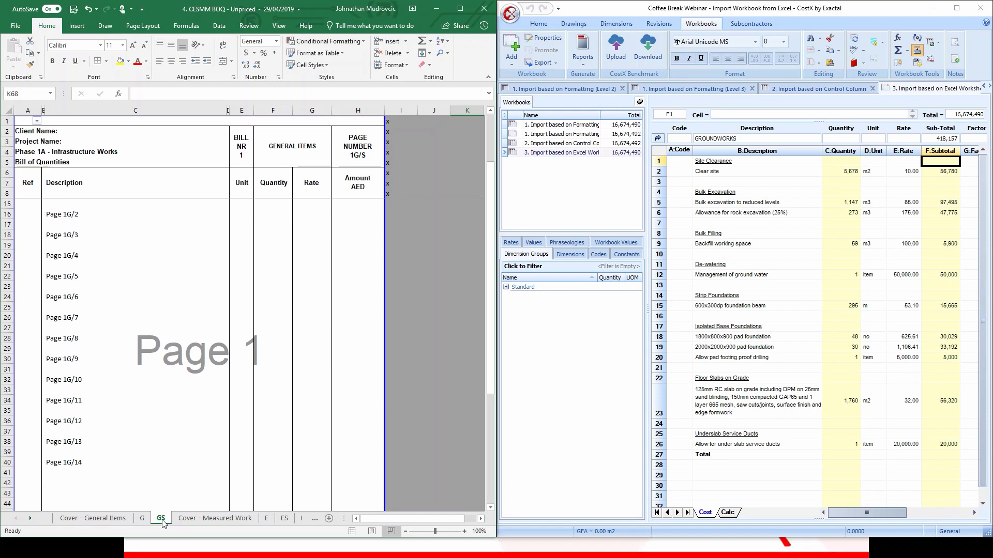
pyautogui.click(141, 518)
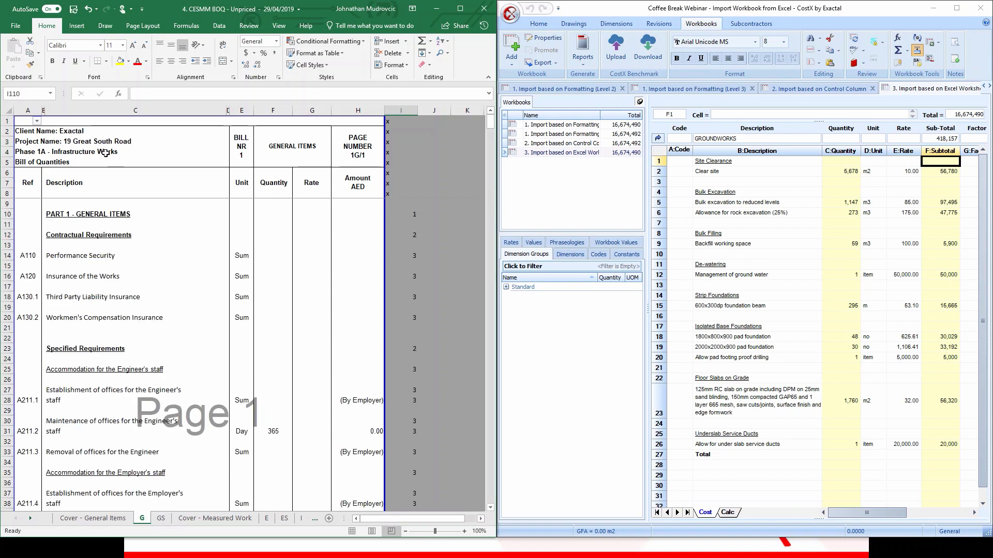
# - On sheet G, examine the first page's header rows 1 to 8 and its Carried to Collection rows 56 to 58
pyautogui.moveTo(22, 124); pyautogui.dragTo(365, 194)
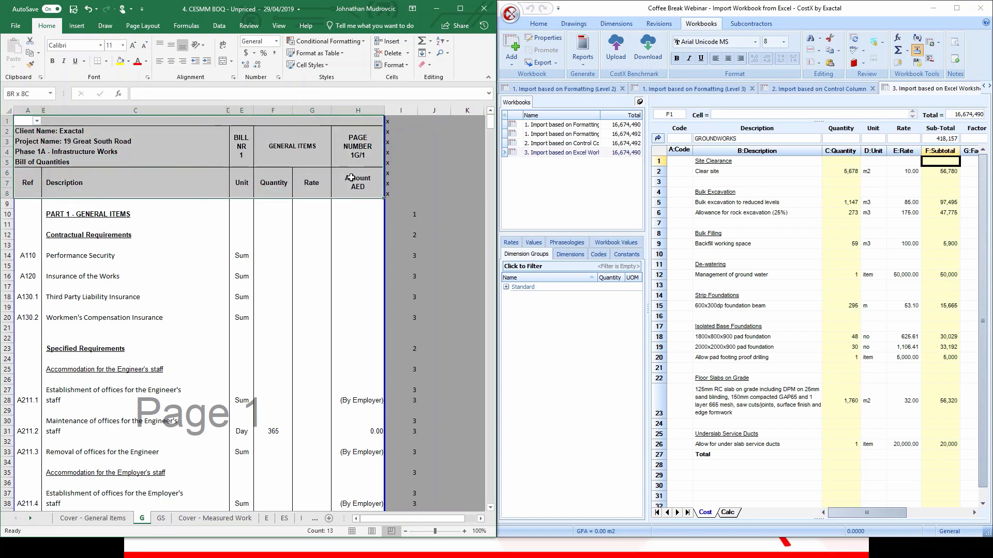
pyautogui.scroll(-2, 317, 248)
pyautogui.scroll(-6, 317, 248)
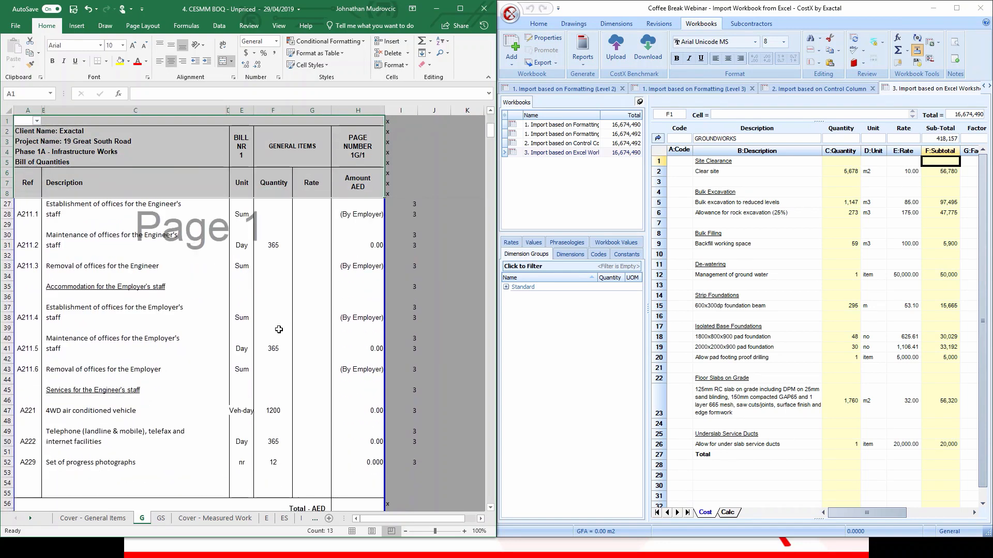
pyautogui.moveTo(34, 449); pyautogui.dragTo(348, 454)
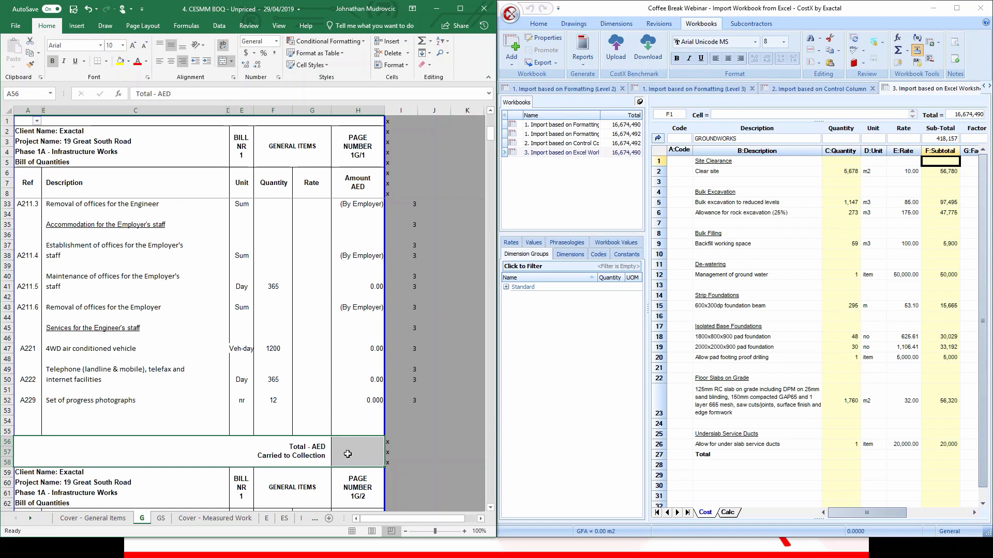
pyautogui.scroll(-4, 347, 454)
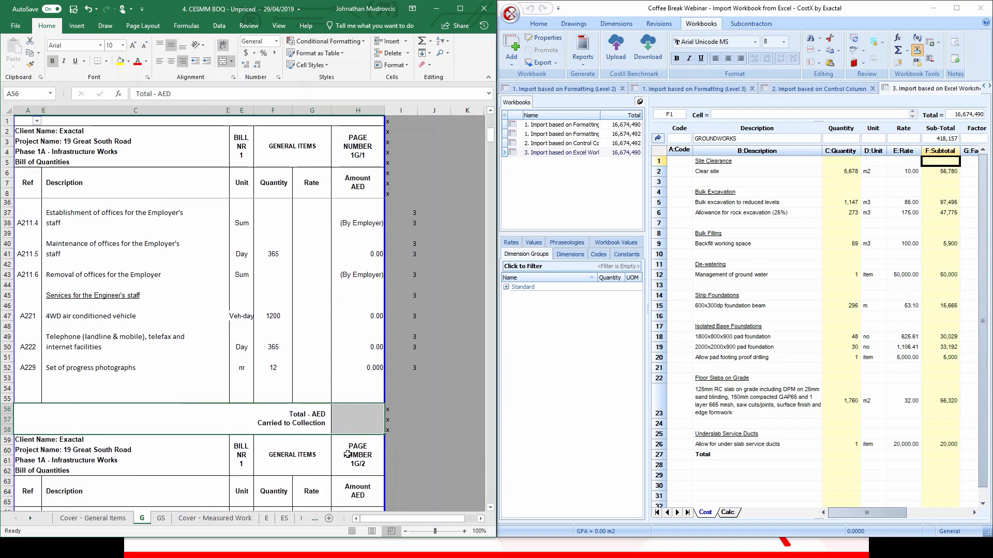
pyautogui.scroll(-1, 212, 423)
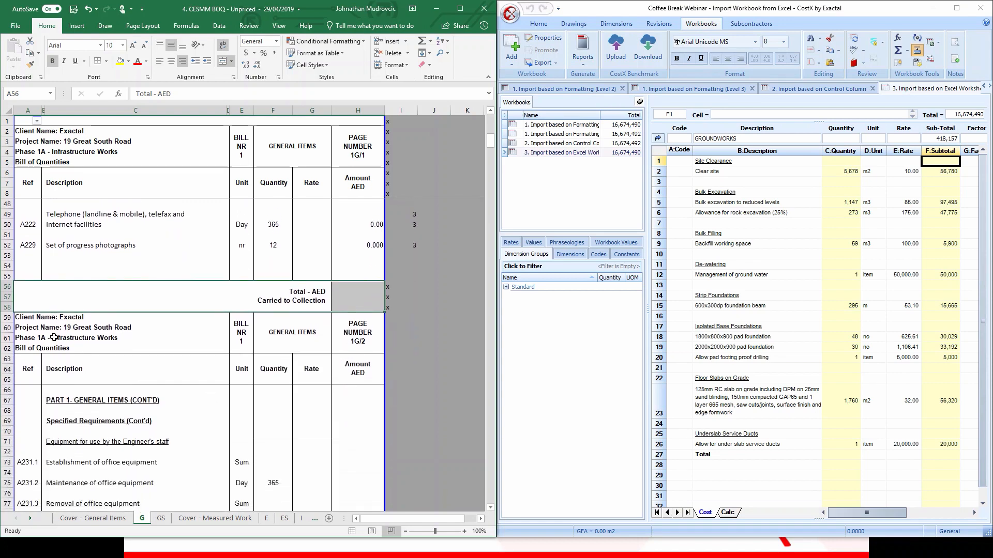
# - Examine the repeated page header blocks in rows 59 to 65 and rows 116 to 122 of sheet G
pyautogui.moveTo(39, 317); pyautogui.dragTo(362, 372)
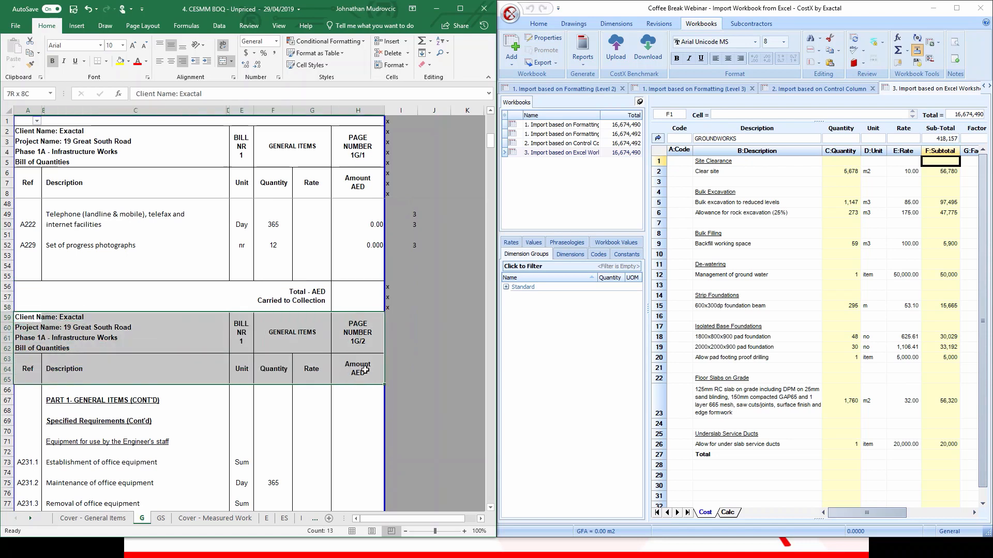
pyautogui.scroll(-8, 321, 411)
pyautogui.scroll(-10, 289, 430)
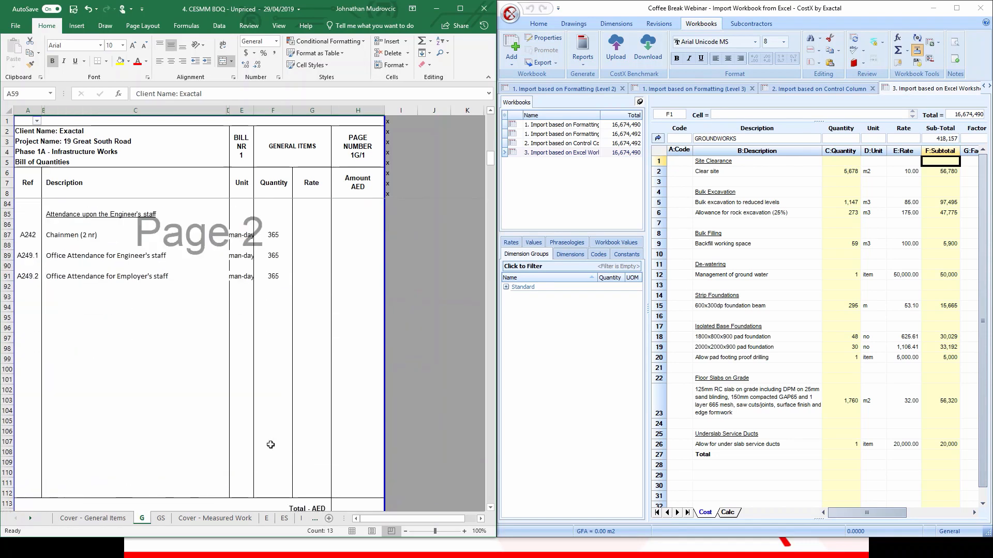
pyautogui.moveTo(23, 349); pyautogui.dragTo(338, 407)
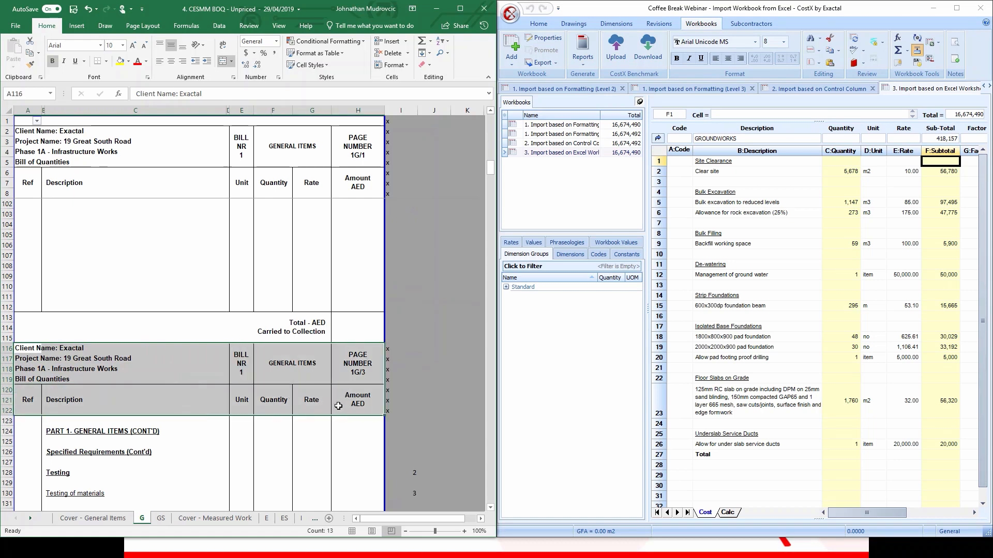
# - Examine the continued headings in rows 67 and 69 on page 1G/2, and the x and level markers beside the rows
pyautogui.scroll(7, 338, 405)
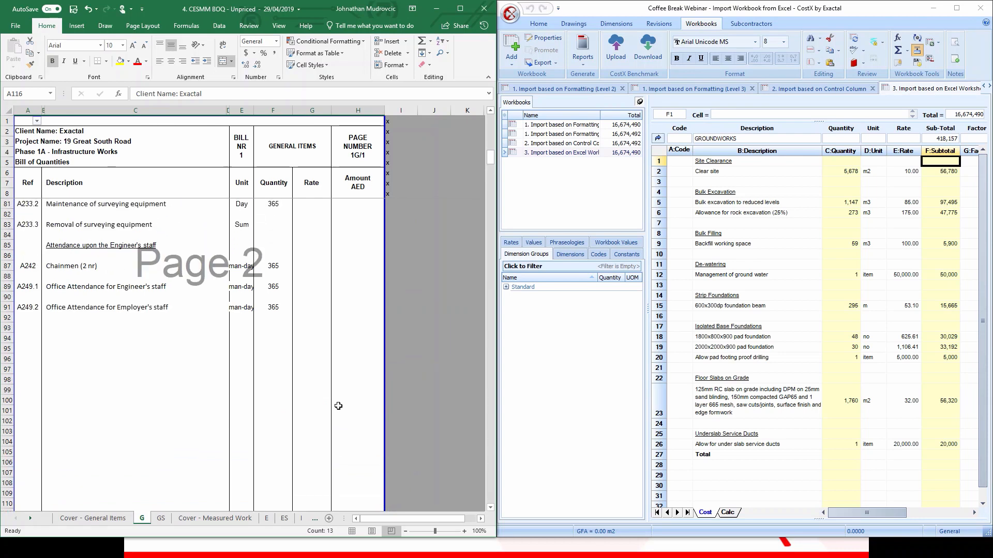
pyautogui.scroll(6, 338, 406)
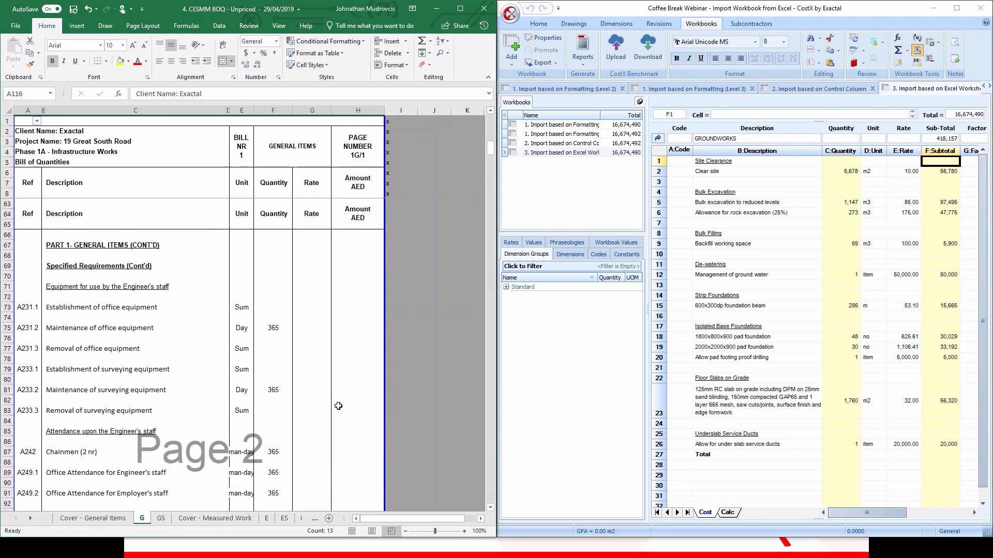
pyautogui.click(172, 249)
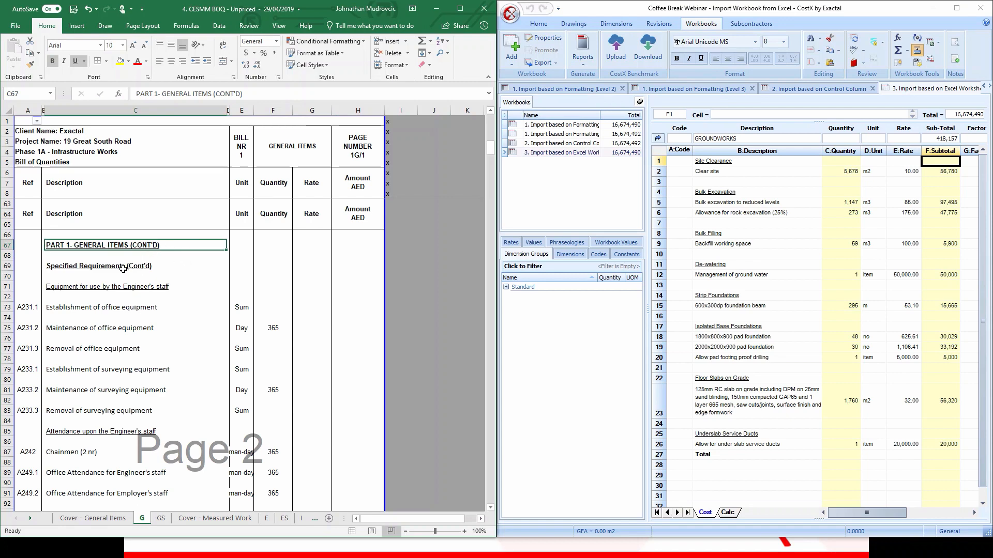
pyautogui.click(123, 267)
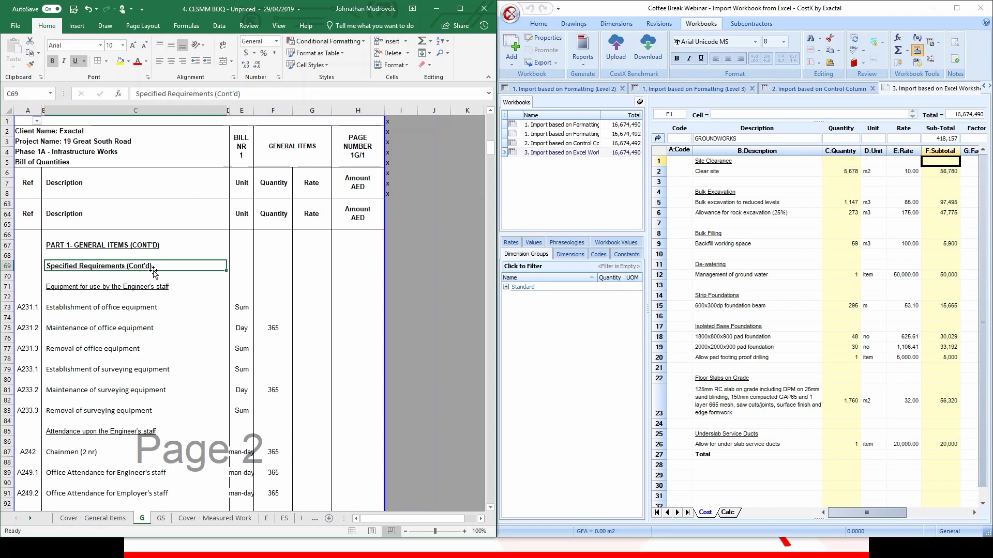
pyautogui.scroll(4, 164, 194)
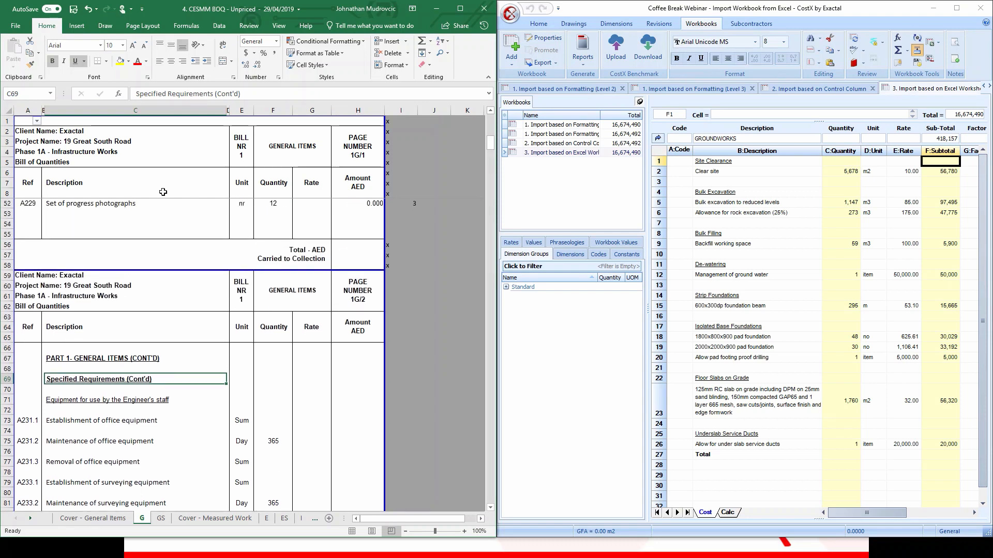
pyautogui.scroll(-3, 169, 217)
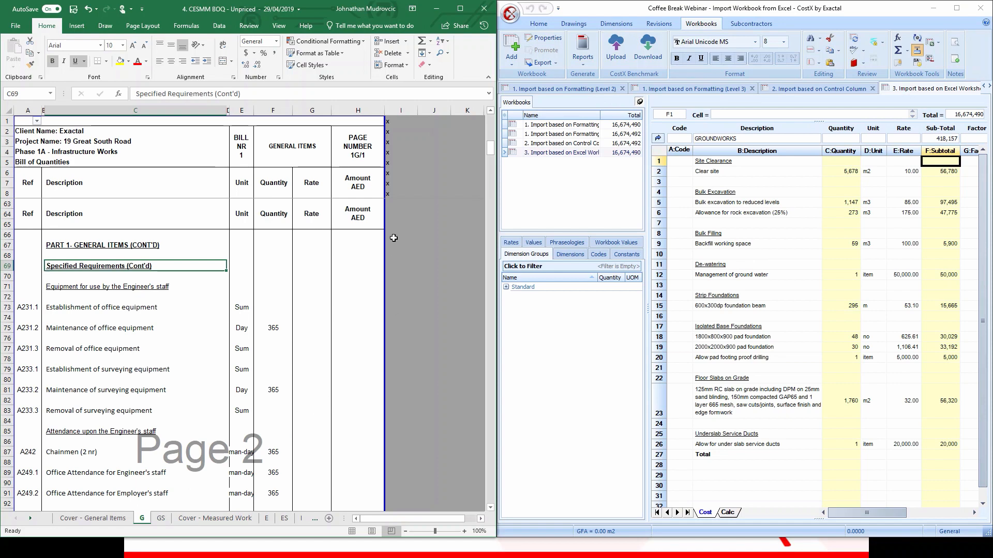
pyautogui.scroll(1, 389, 200)
pyautogui.scroll(2, 397, 194)
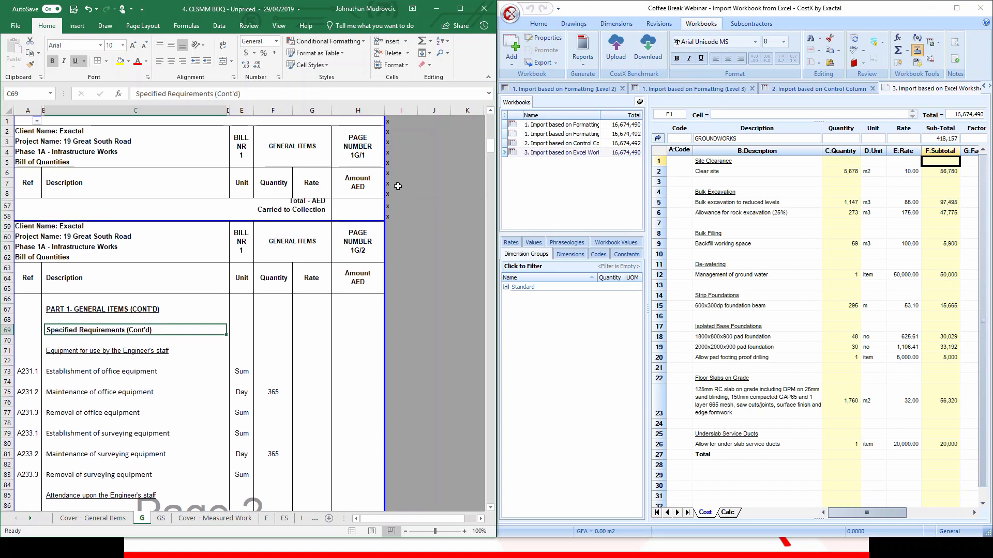
pyautogui.scroll(1, 398, 260)
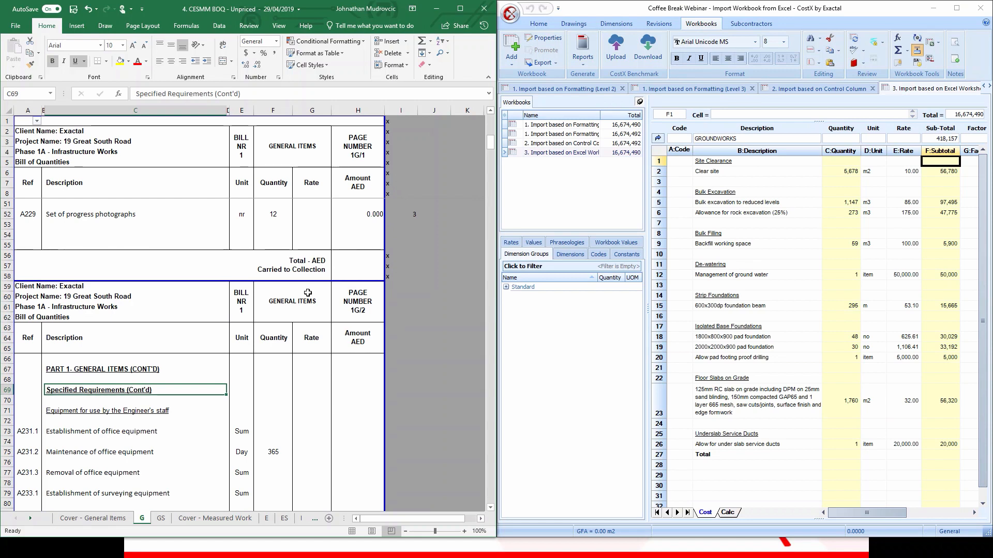
# - Mark the page 1G/2 header rows 59 to 65 on sheet G with x in control column I
pyautogui.moveTo(19, 286); pyautogui.dragTo(349, 483)
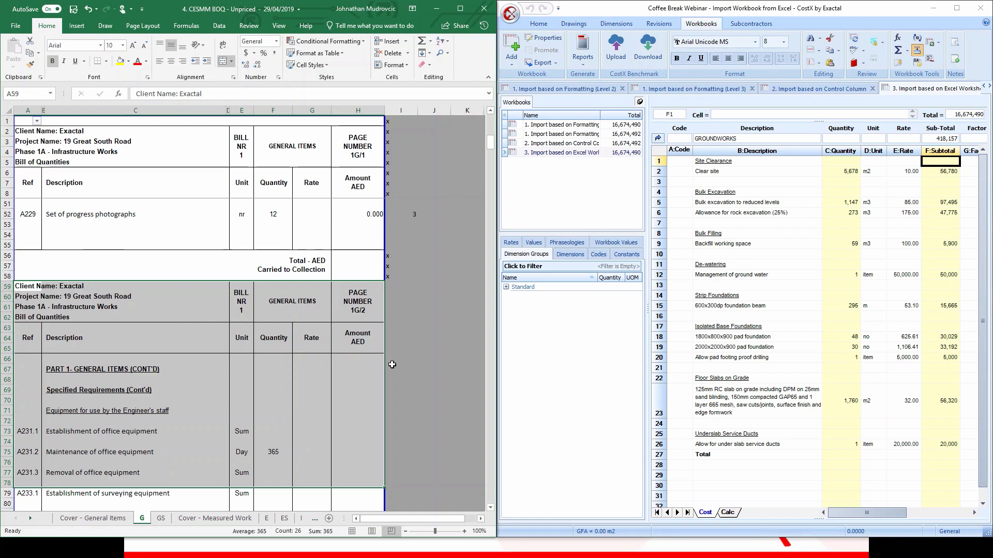
pyautogui.click(390, 286)
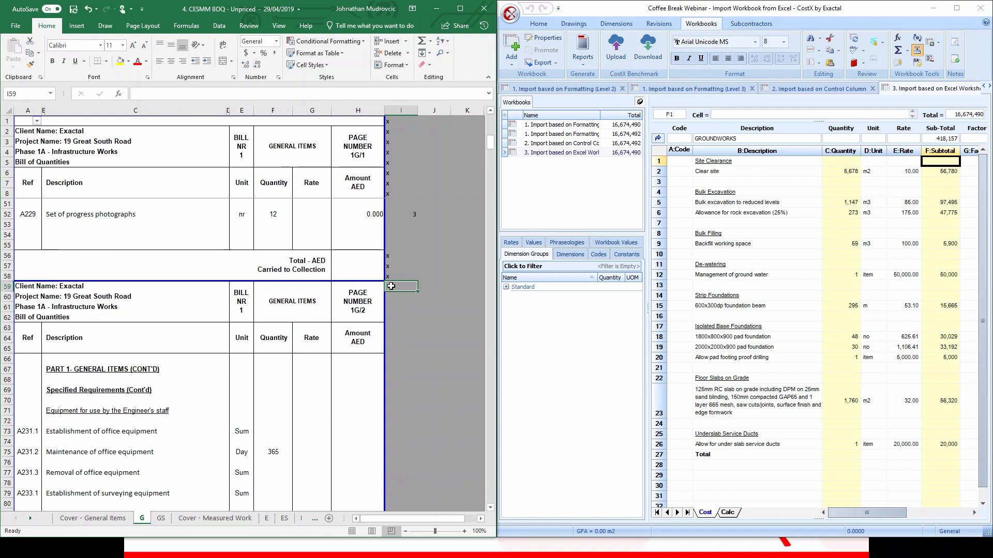
pyautogui.write('x')
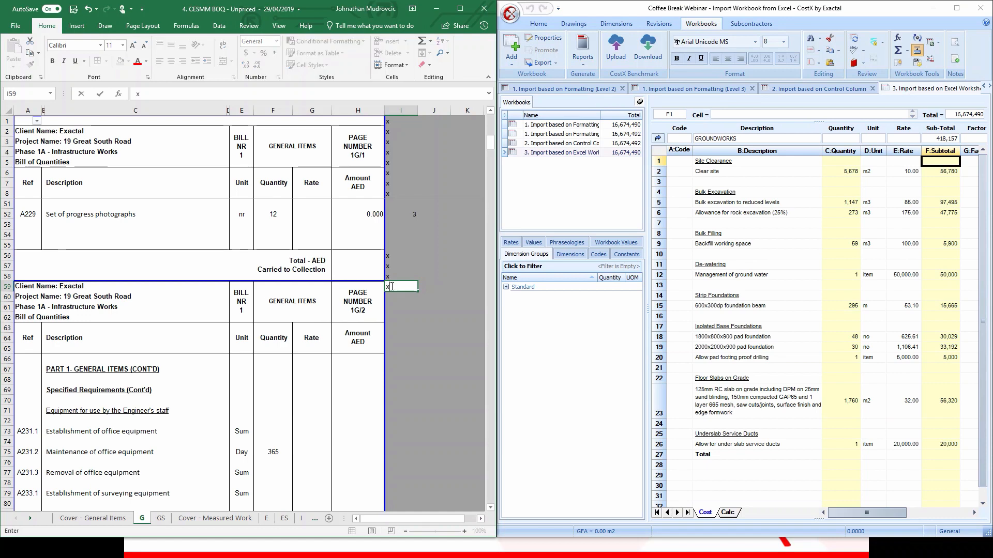
pyautogui.press('Return')
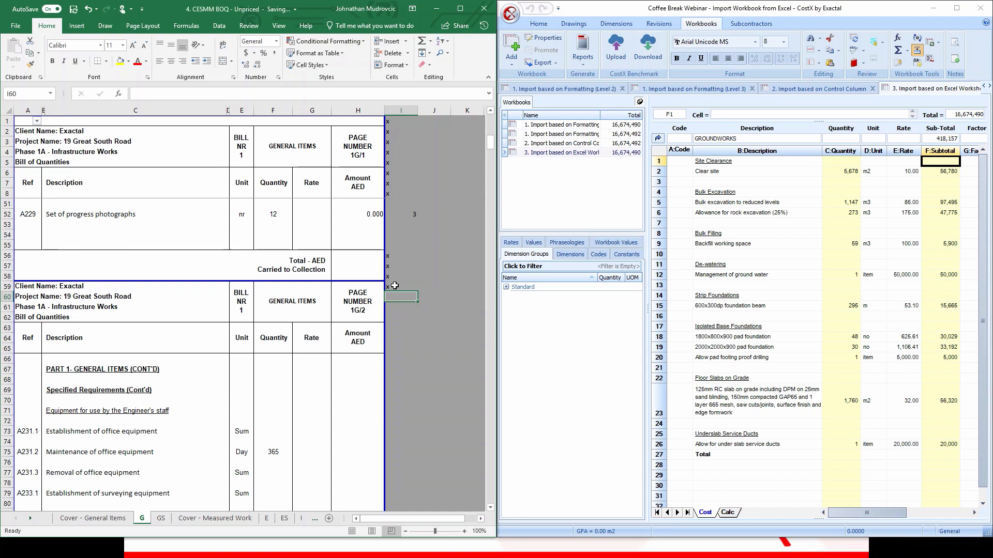
pyautogui.moveTo(393, 286); pyautogui.dragTo(399, 350)
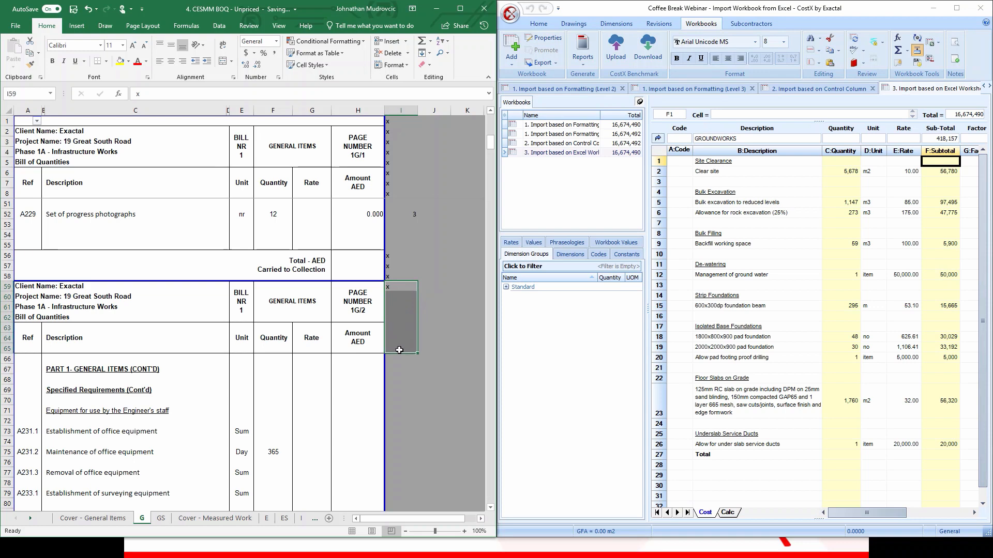
pyautogui.hotkey('ctrl', 'd')
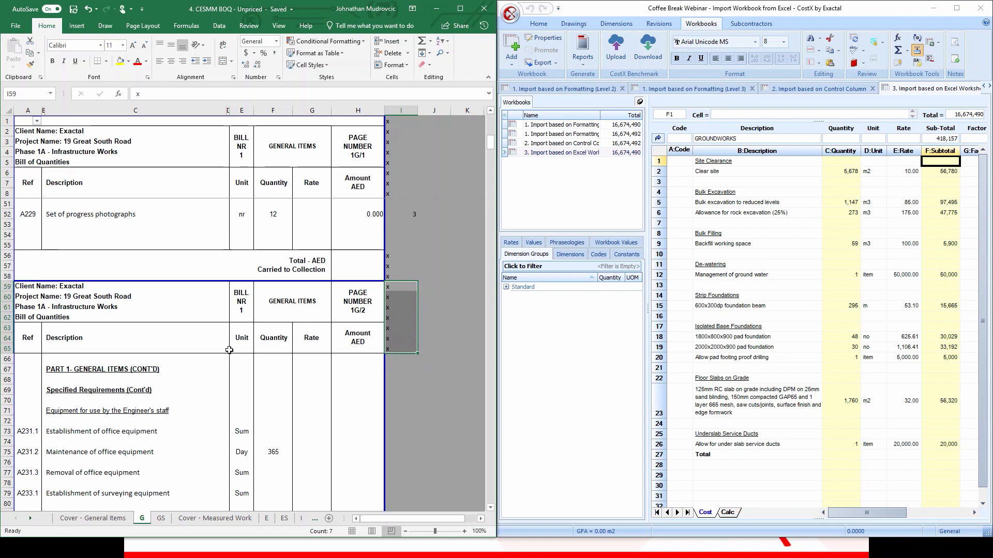
pyautogui.click(162, 369)
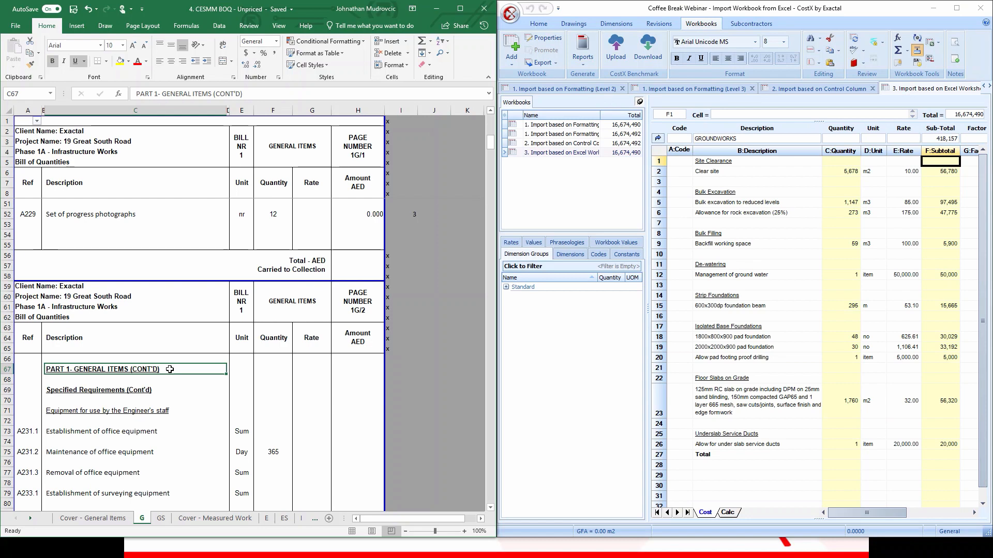
pyautogui.press('F8')
pyautogui.click(400, 412)
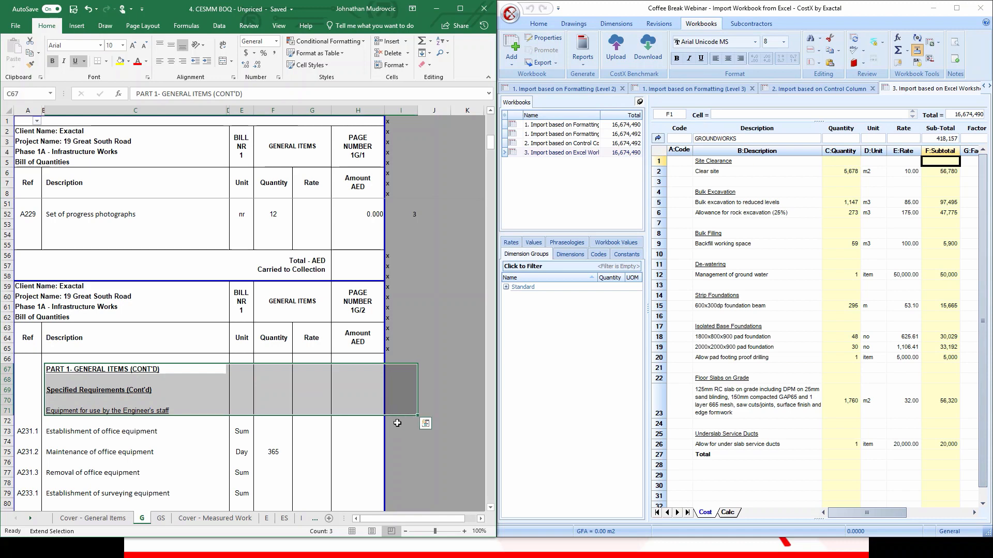
pyautogui.click(397, 423)
pyautogui.press('F8')
# - Enter level 3 in column I for the heading "Equipment for use by the Engineer's staff" and office equipment items A231.1 to A231.3 (rows 71, 73, 75, 77)
pyautogui.click(397, 411)
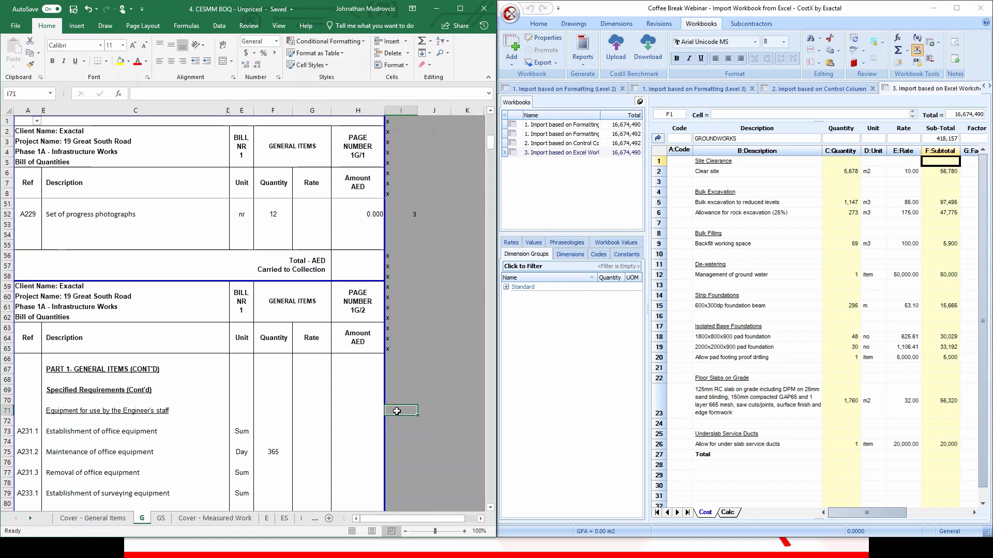
pyautogui.write('3')
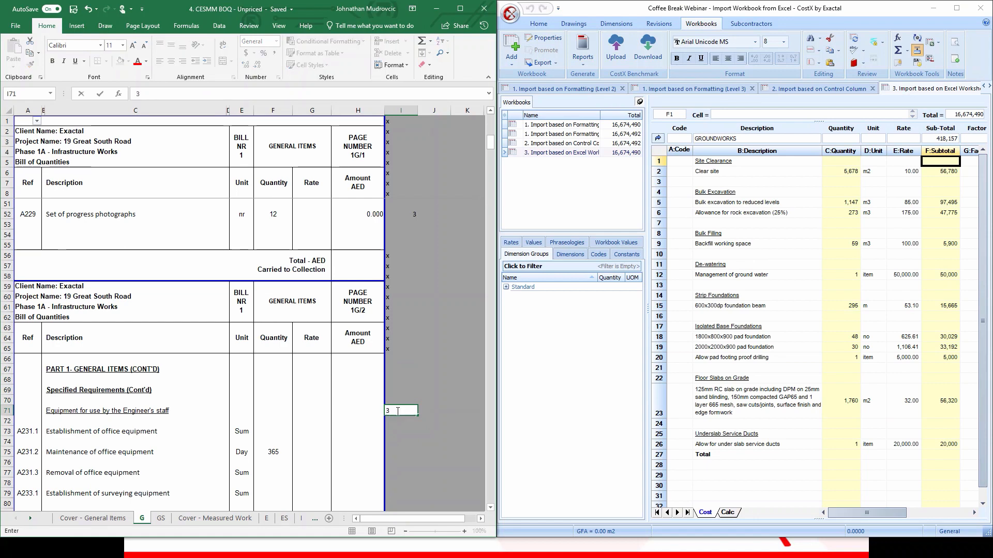
pyautogui.press('Return')
pyautogui.press('Return')
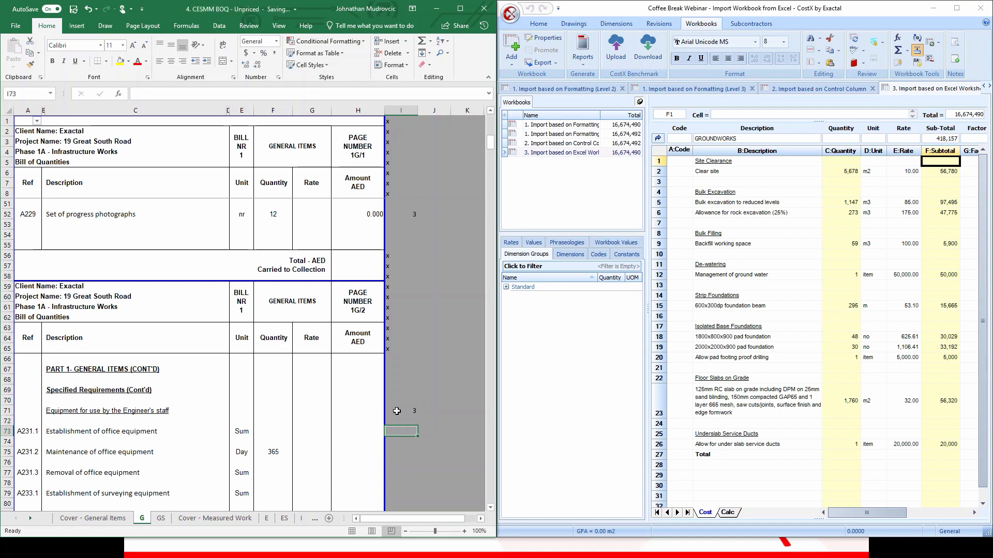
pyautogui.write('3')
pyautogui.press('Return')
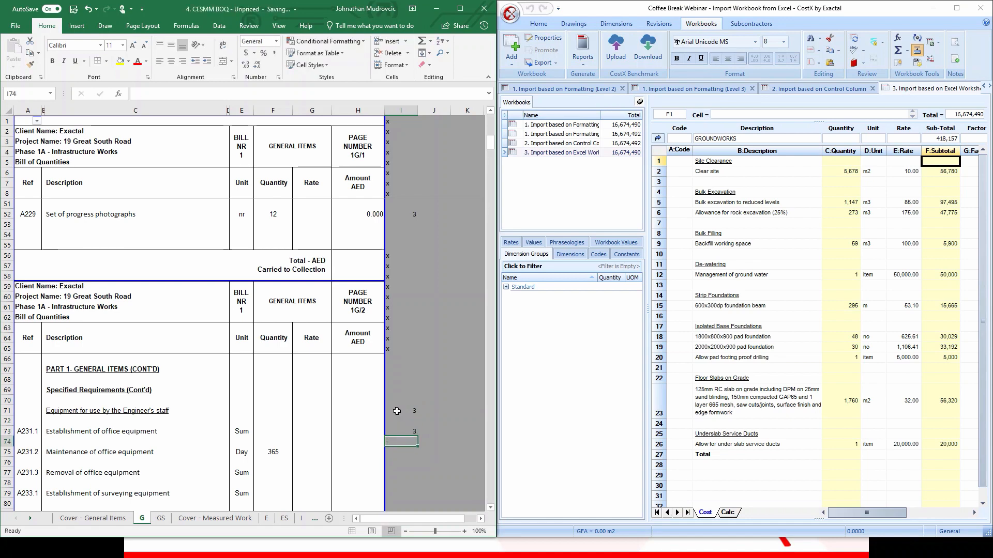
pyautogui.press('Return')
pyautogui.write('3')
pyautogui.press('Return')
pyautogui.press('Return')
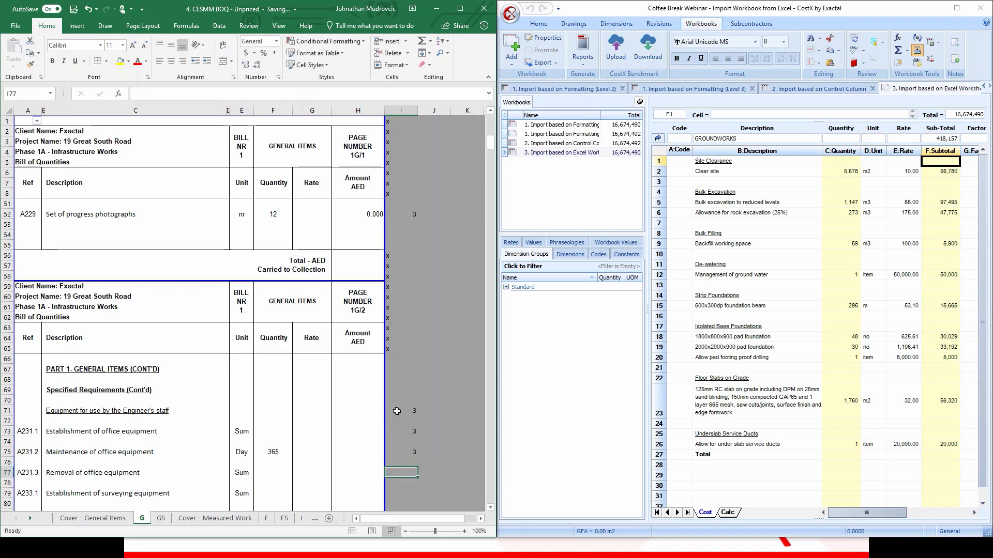
pyautogui.write('3')
pyautogui.press('Return')
# - Enter level 3 in column I for the surveying equipment items A233.1 to A233.3 in rows 79, 81 and 83
pyautogui.press('Return')
pyautogui.write('3')
pyautogui.press('Return')
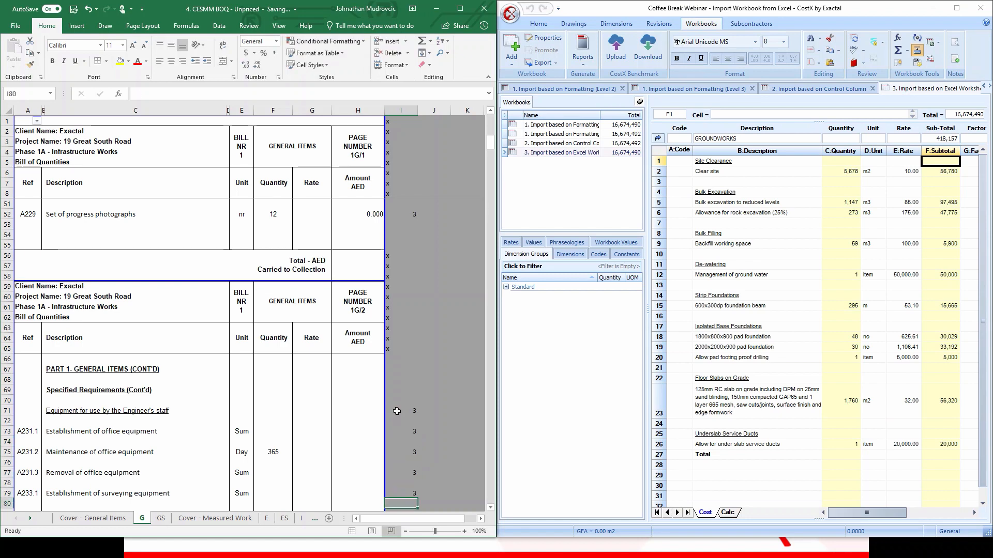
pyautogui.scroll(-4, 396, 411)
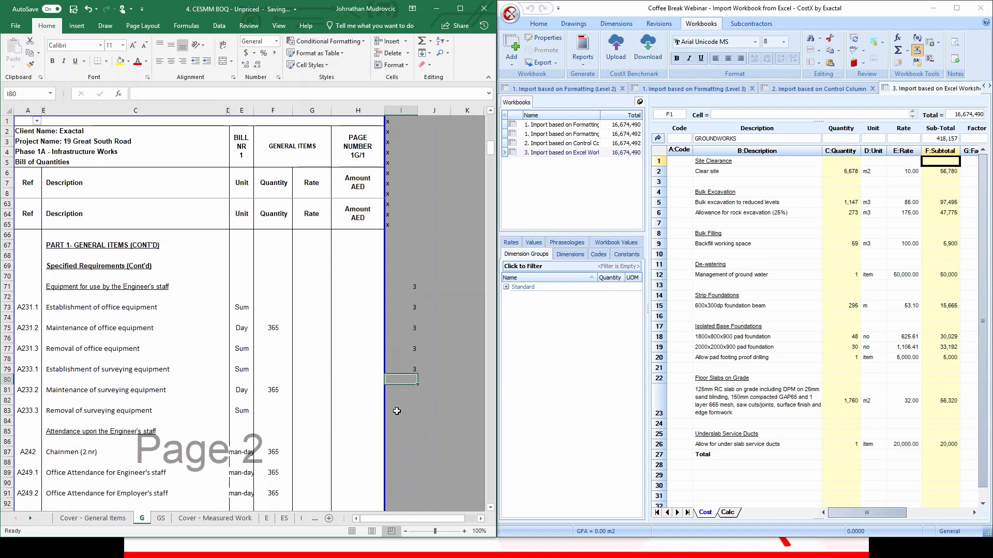
pyautogui.press('Down')
pyautogui.press('Down')
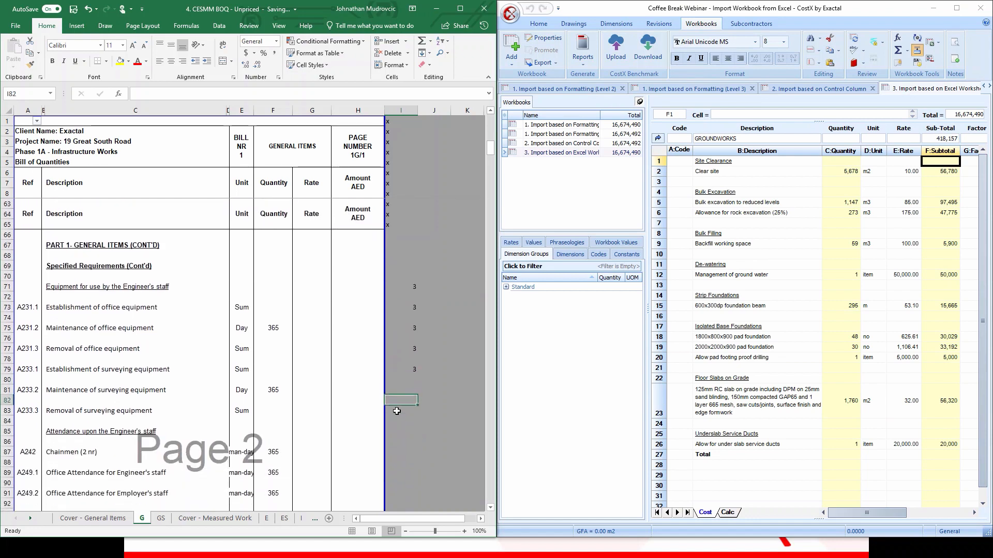
pyautogui.press('Up')
pyautogui.write('3')
pyautogui.press('Return')
pyautogui.press('Down')
pyautogui.write('3')
pyautogui.press('Return')
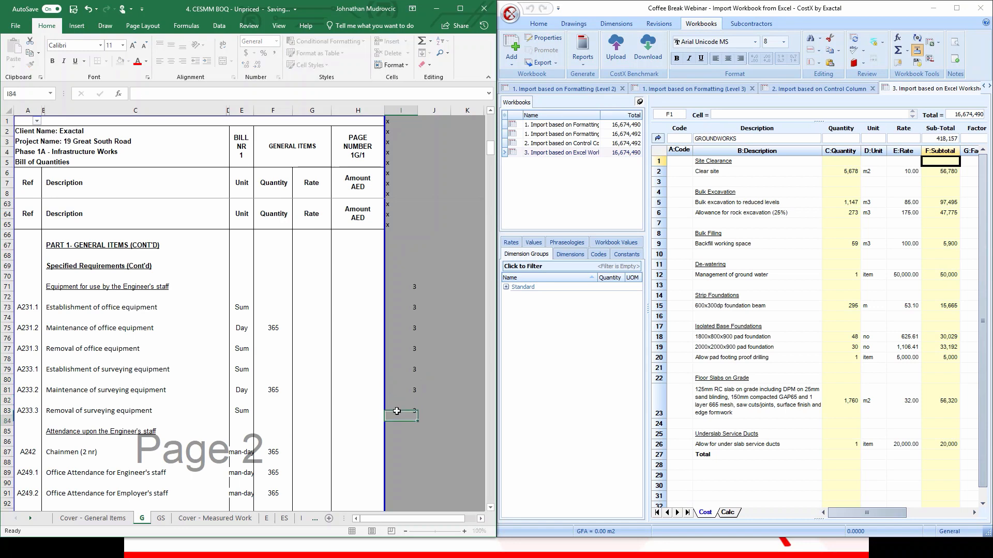
# - Enter level 3 in column I for the heading "Attendance upon the Engineer's staff" and items A242, A249.1 and A249.2 (rows 85, 87, 89, 91)
pyautogui.press('Down')
pyautogui.write('3')
pyautogui.press('Return')
pyautogui.press('Down')
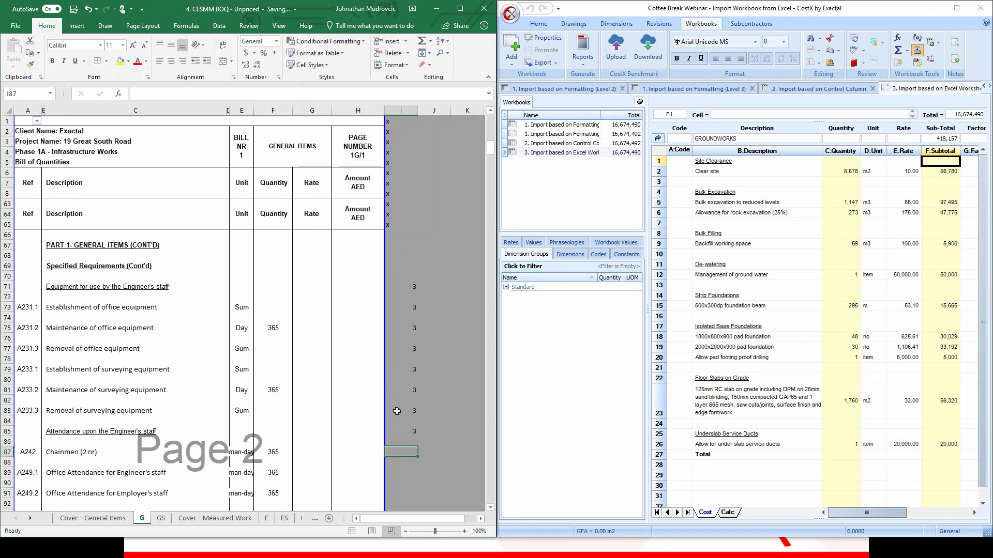
pyautogui.write('3')
pyautogui.press('Return')
pyautogui.press('Down')
pyautogui.write('3')
pyautogui.press('Return')
pyautogui.press('Down')
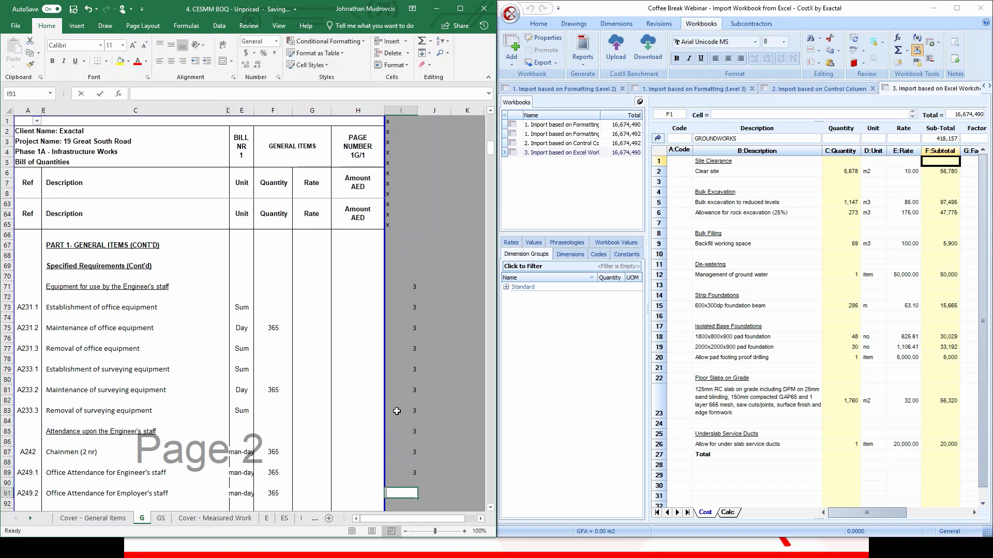
pyautogui.write('3')
pyautogui.press('Return')
pyautogui.press('Down')
# - Mark the Carried to Collection rows 113 to 115 with x in column I
pyautogui.scroll(-4, 397, 411)
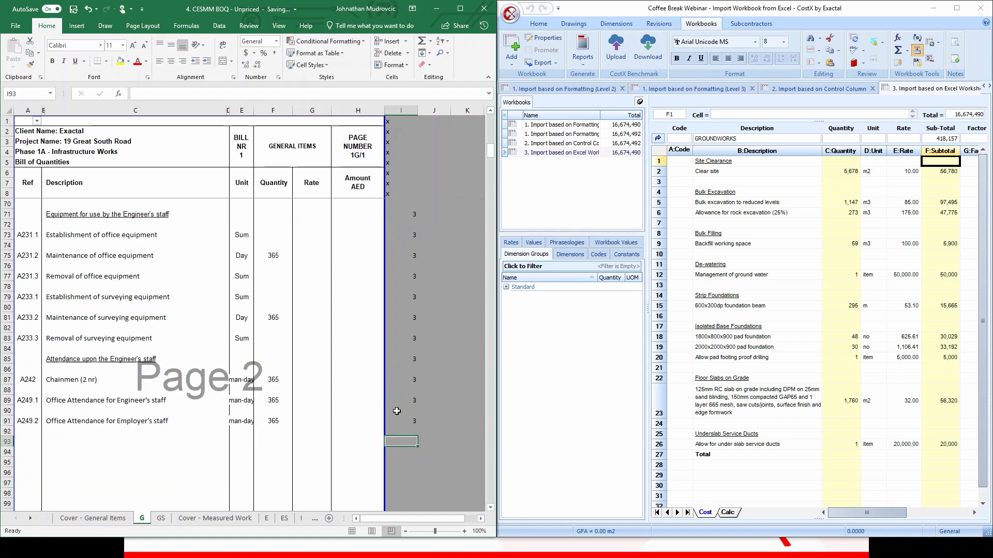
pyautogui.scroll(-4, 397, 411)
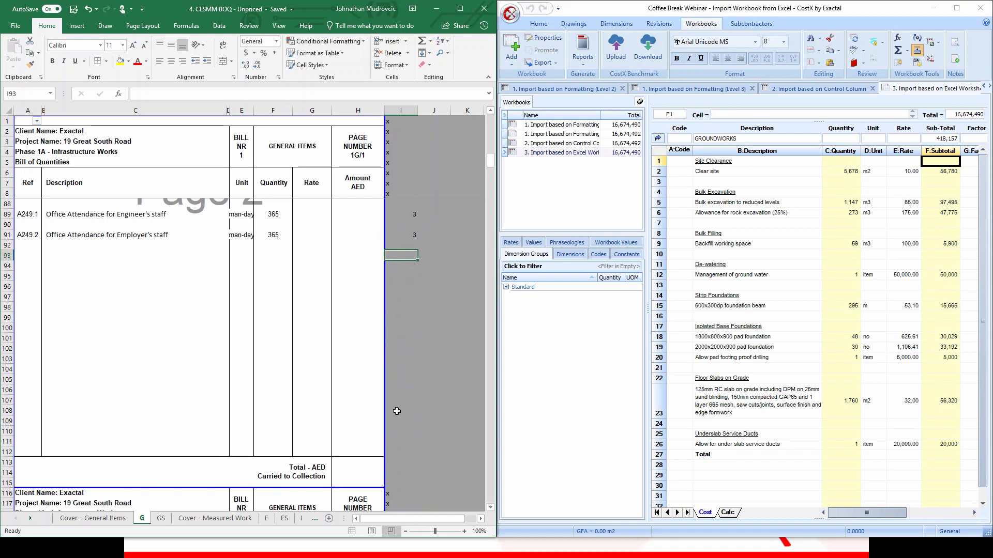
pyautogui.click(398, 461)
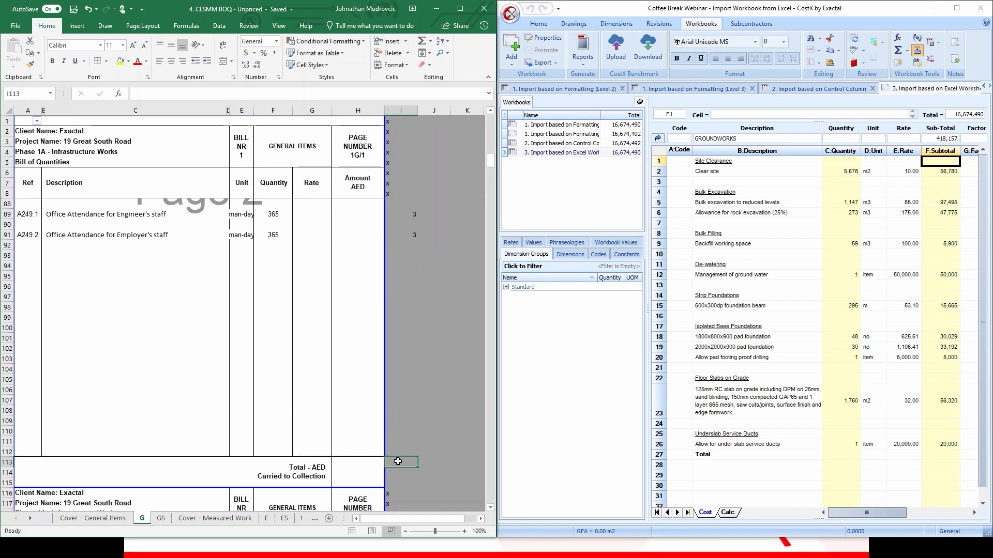
pyautogui.write('x')
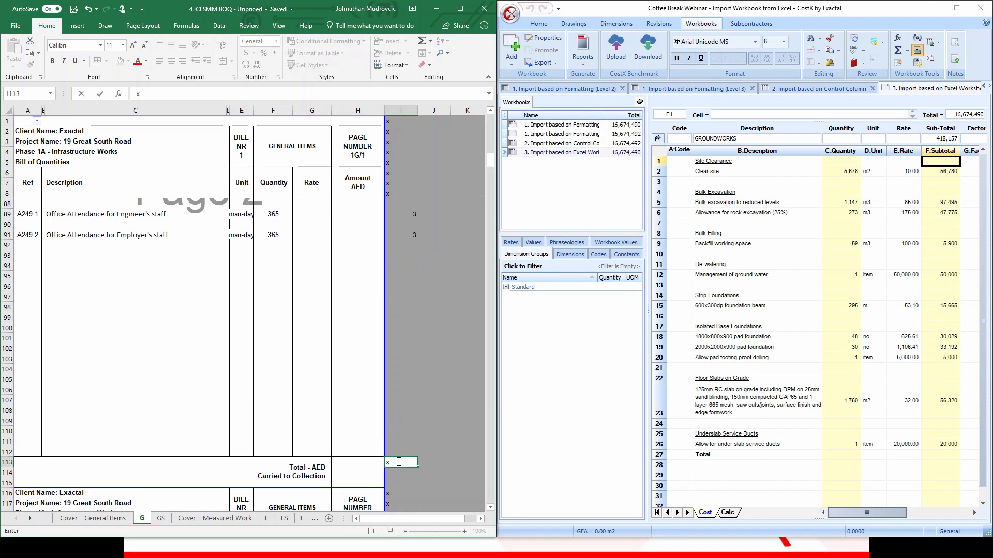
pyautogui.press('Return')
pyautogui.write('x')
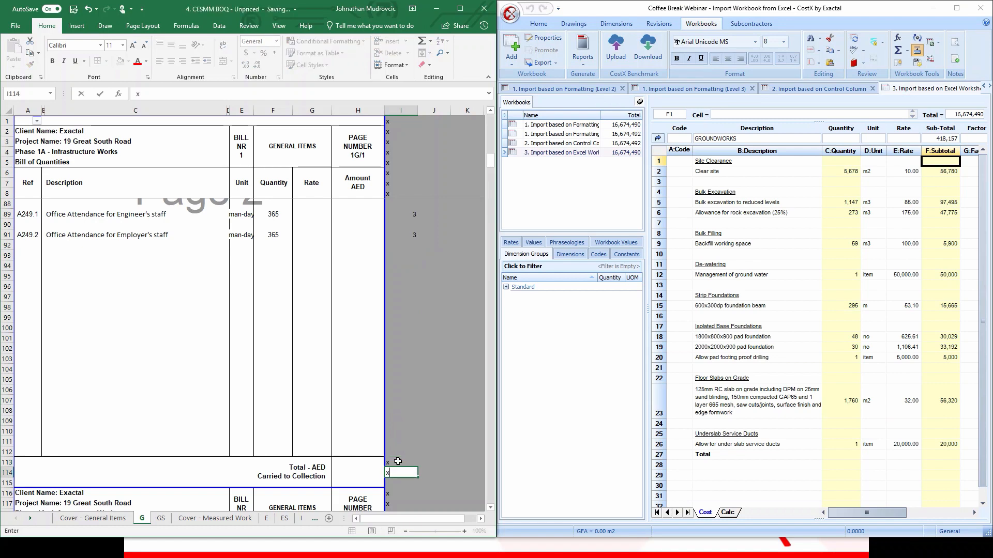
pyautogui.press('Return')
pyautogui.write('x')
pyautogui.press('Return')
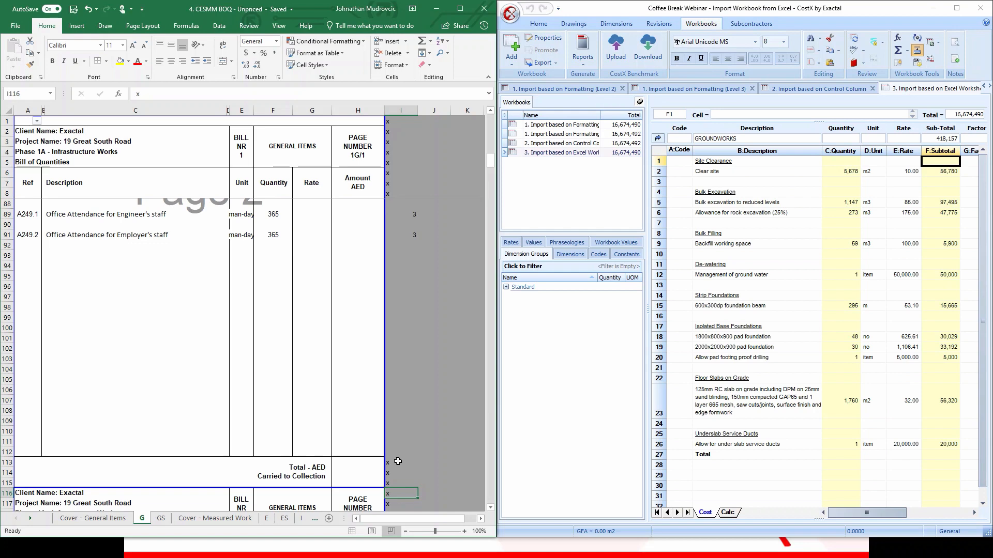
# - Switch to CostX and start importing a workbook from the Excel file "4. CESMM BOQ - Unpriced"
pyautogui.click(730, 237)
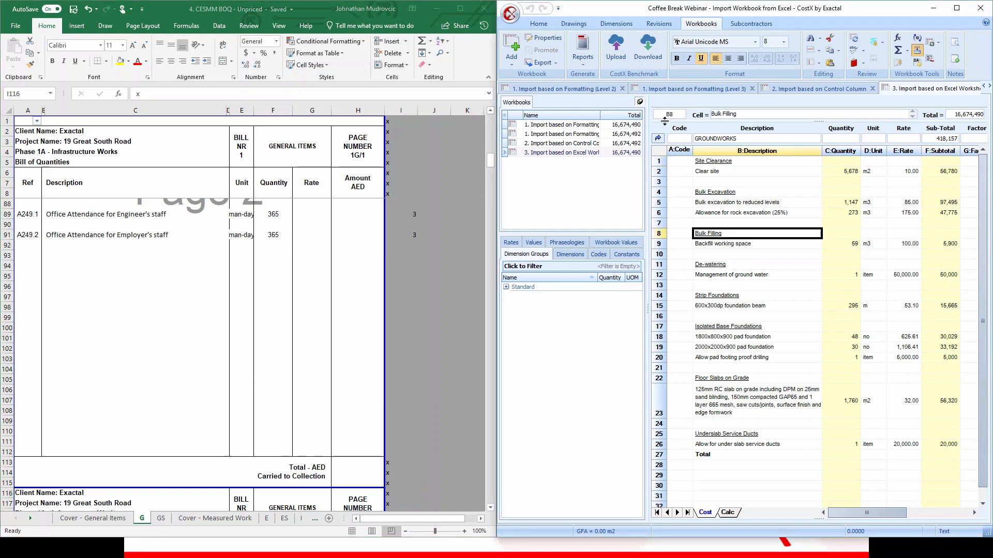
pyautogui.click(513, 61)
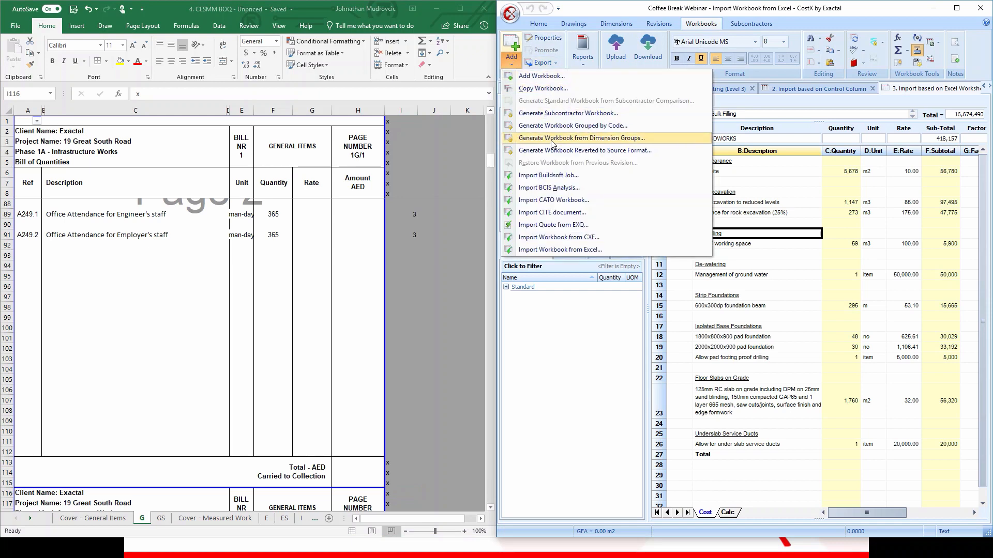
pyautogui.click(605, 250)
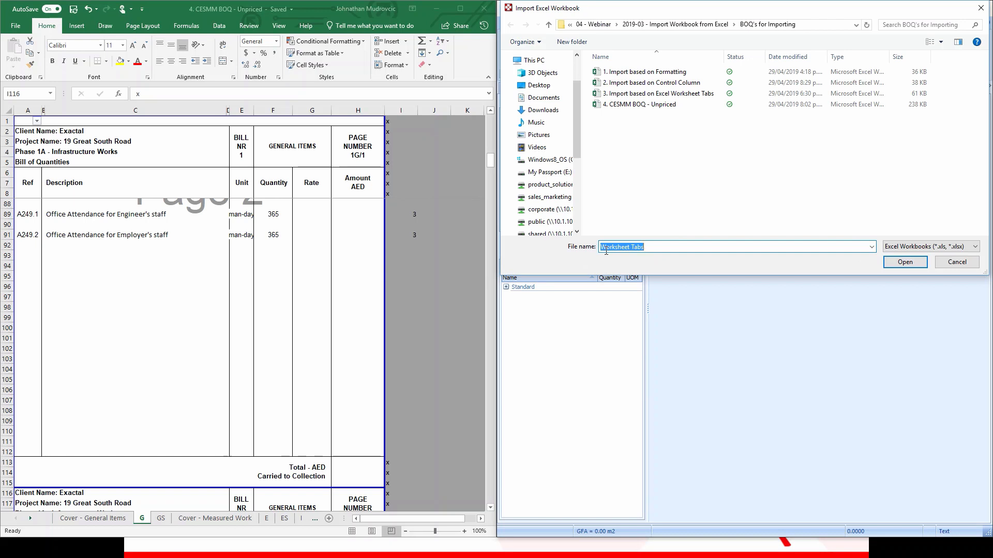
pyautogui.click(676, 106)
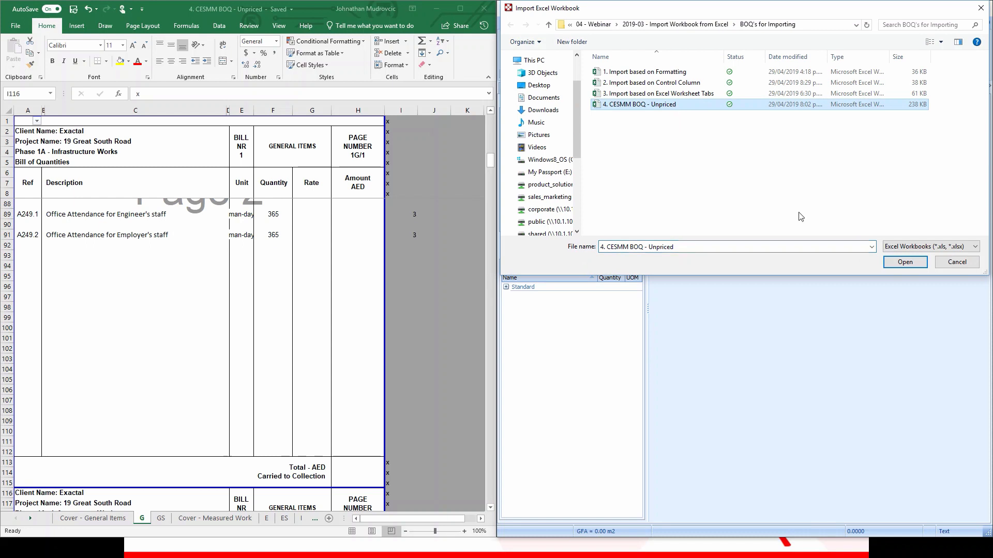
pyautogui.click(899, 262)
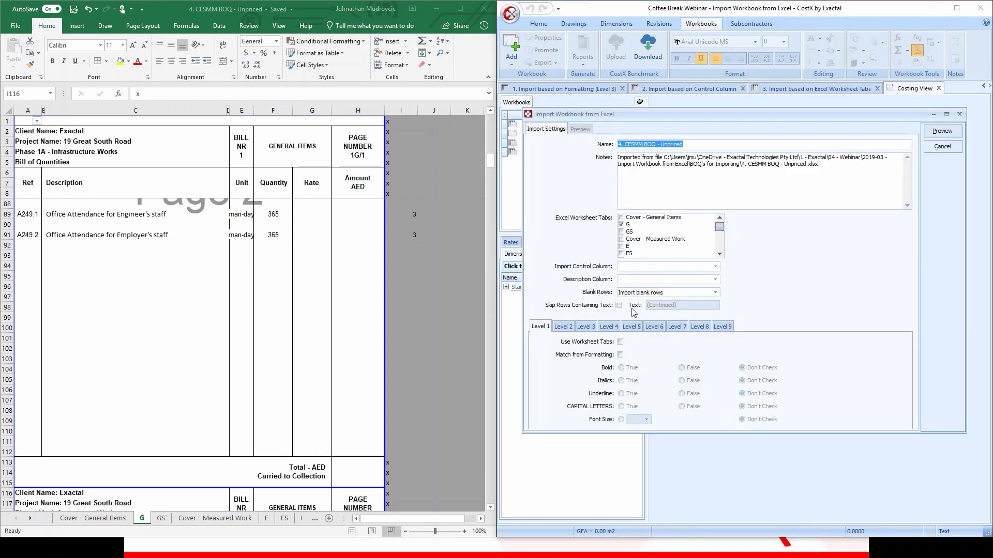
# - Review the column I markers for page 1G/2 on sheet G and return to the Name in the CostX import settings
pyautogui.scroll(2, 348, 281)
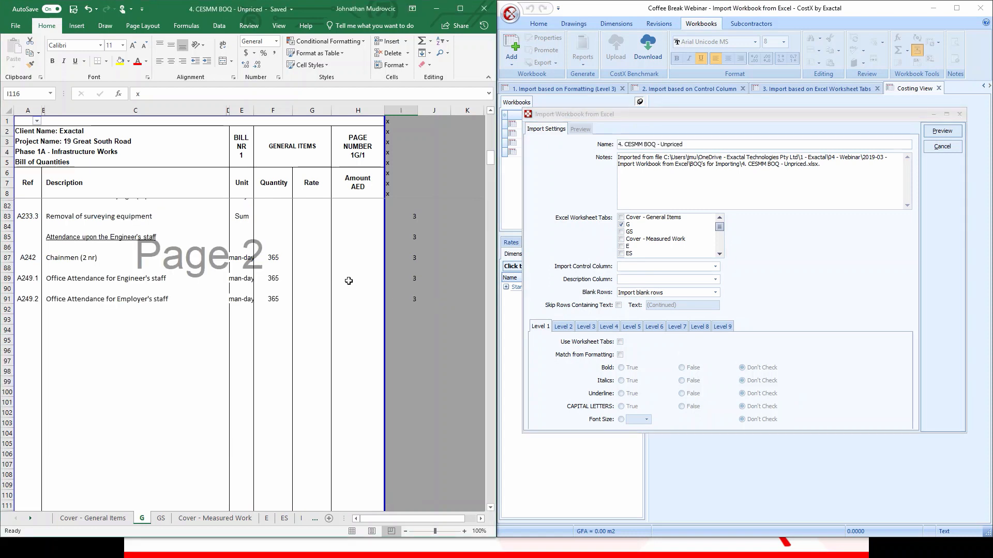
pyautogui.scroll(7, 348, 281)
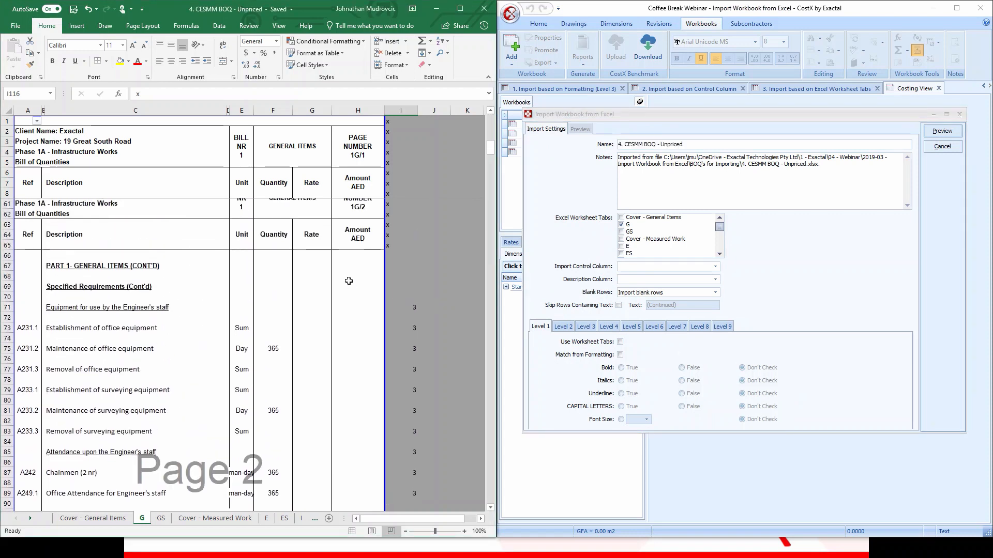
pyautogui.scroll(2, 348, 281)
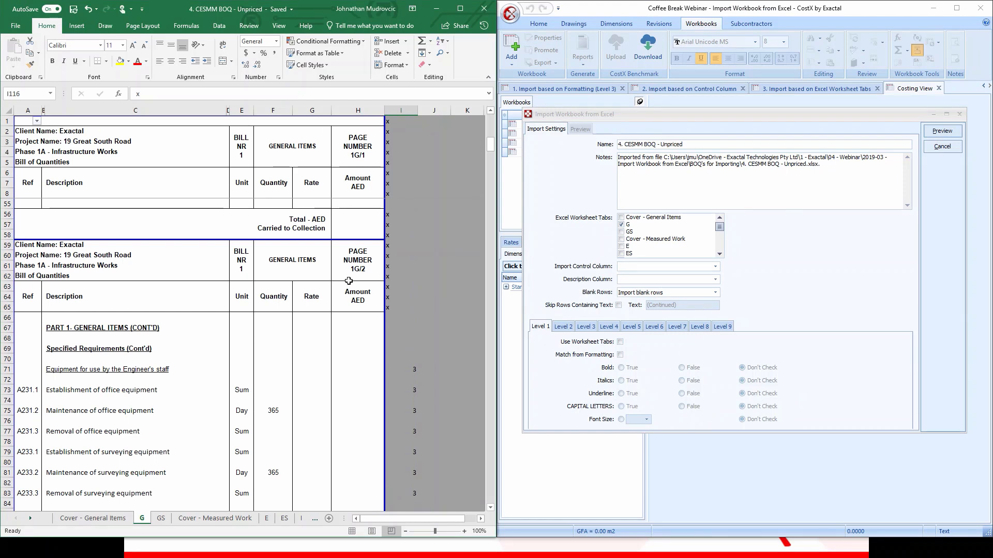
pyautogui.click(703, 116)
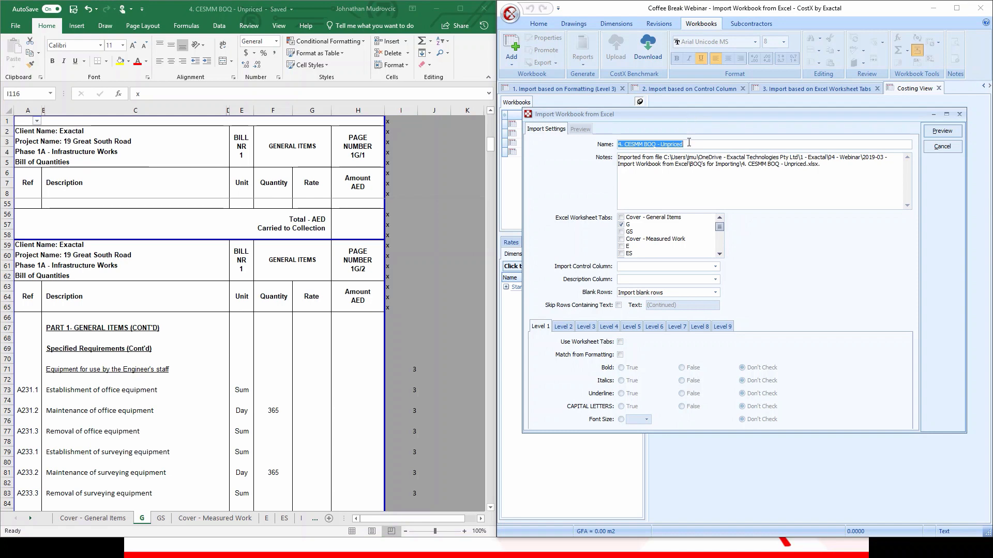
pyautogui.click(691, 145)
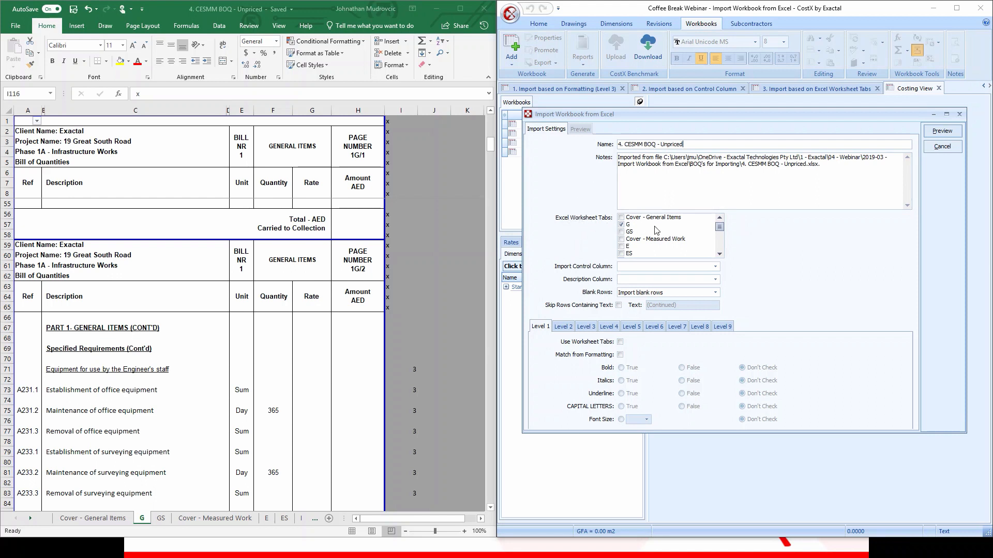
# - Include worksheet tabs E, I, J, K, L, R, X and PS in the import alongside G
pyautogui.click(622, 247)
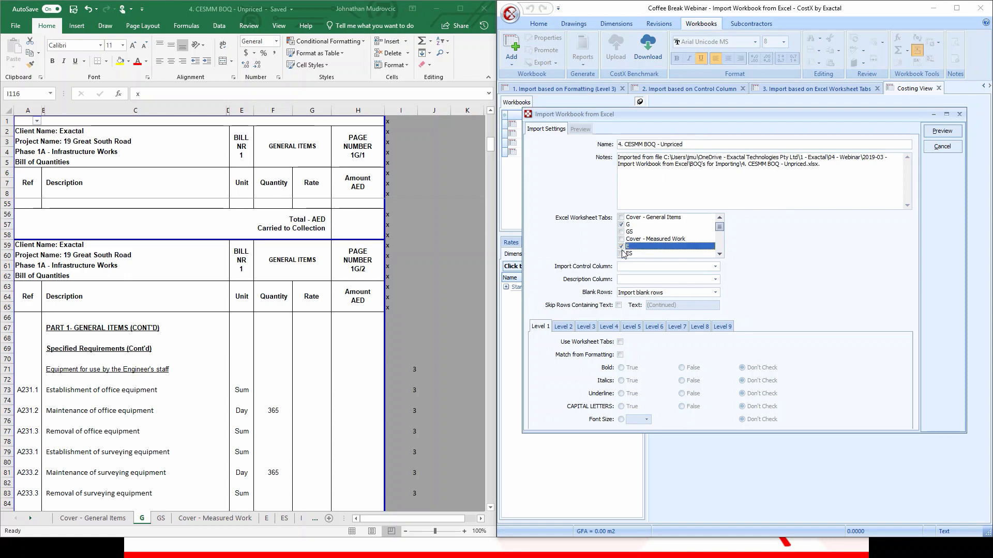
pyautogui.scroll(-1, 623, 253)
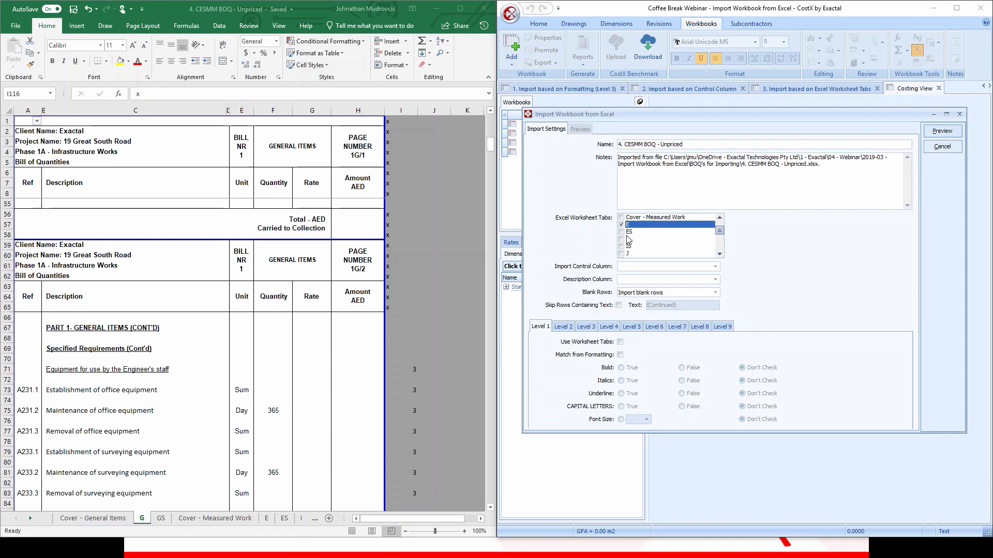
pyautogui.click(621, 239)
pyautogui.click(622, 253)
pyautogui.scroll(-1, 623, 254)
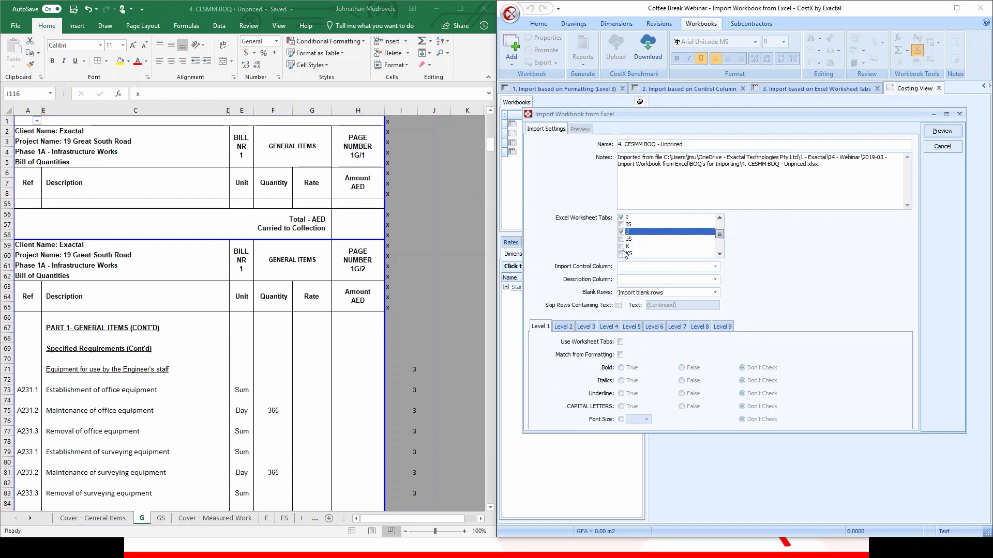
pyautogui.click(622, 246)
pyautogui.scroll(-1, 624, 252)
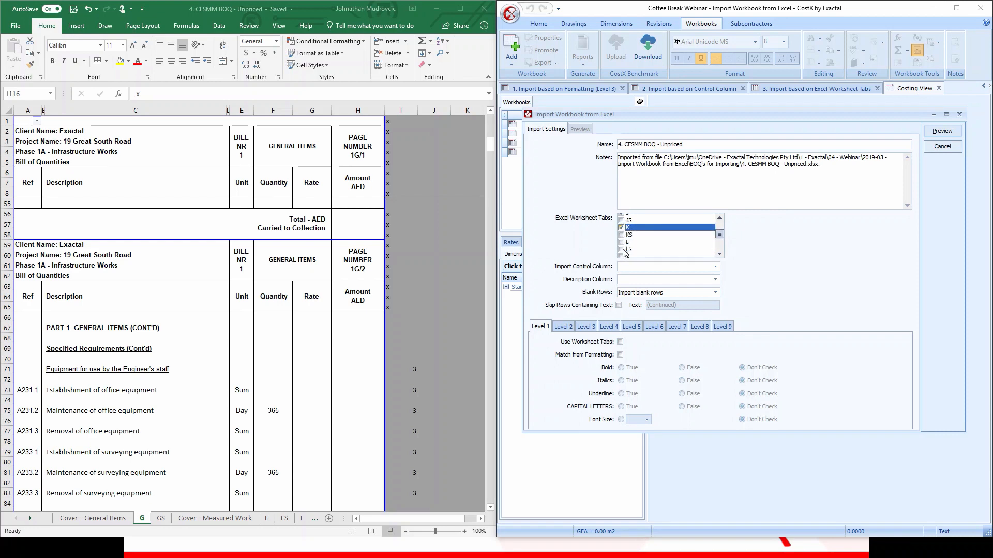
pyautogui.click(622, 239)
pyautogui.click(621, 253)
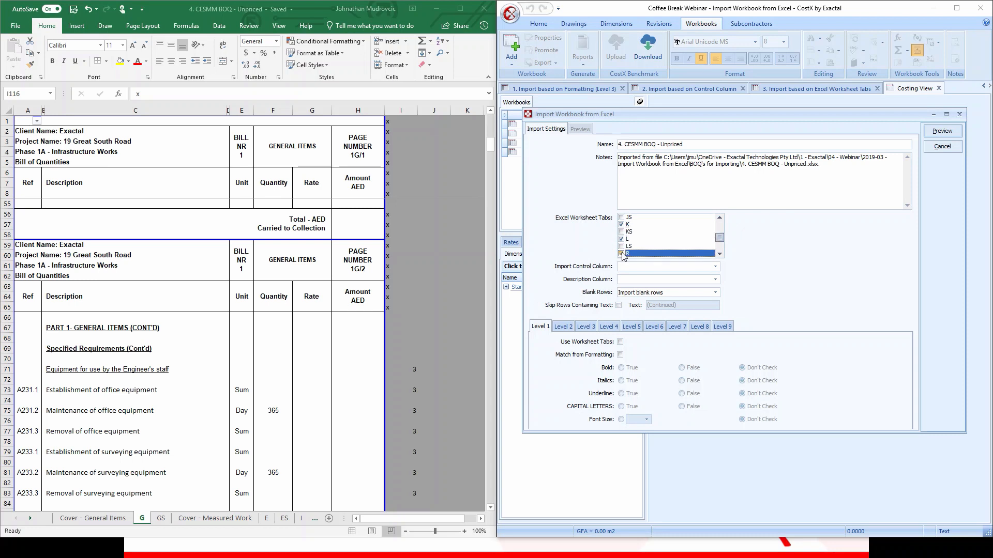
pyautogui.scroll(-1, 623, 254)
pyautogui.click(622, 246)
pyautogui.scroll(-1, 623, 252)
pyautogui.scroll(-1, 623, 253)
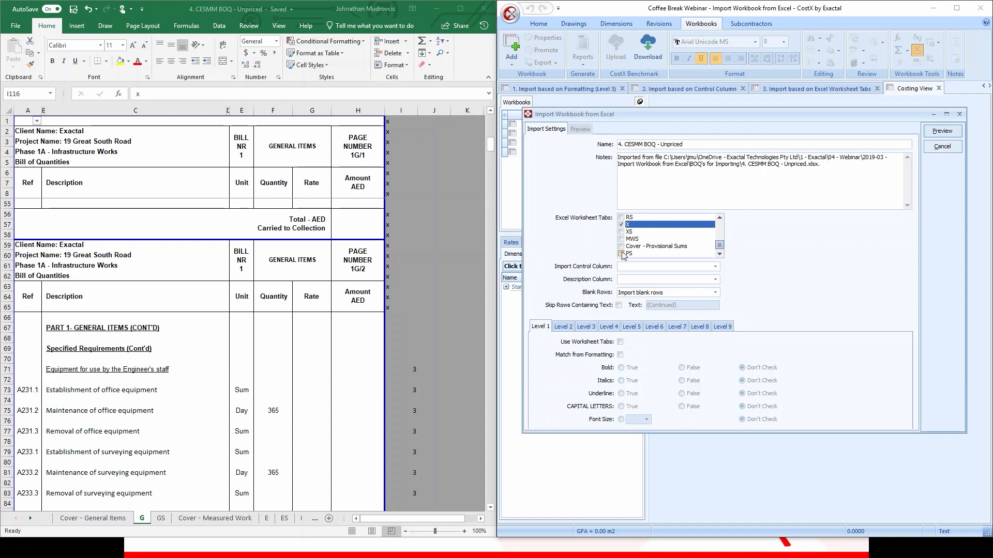
pyautogui.click(622, 253)
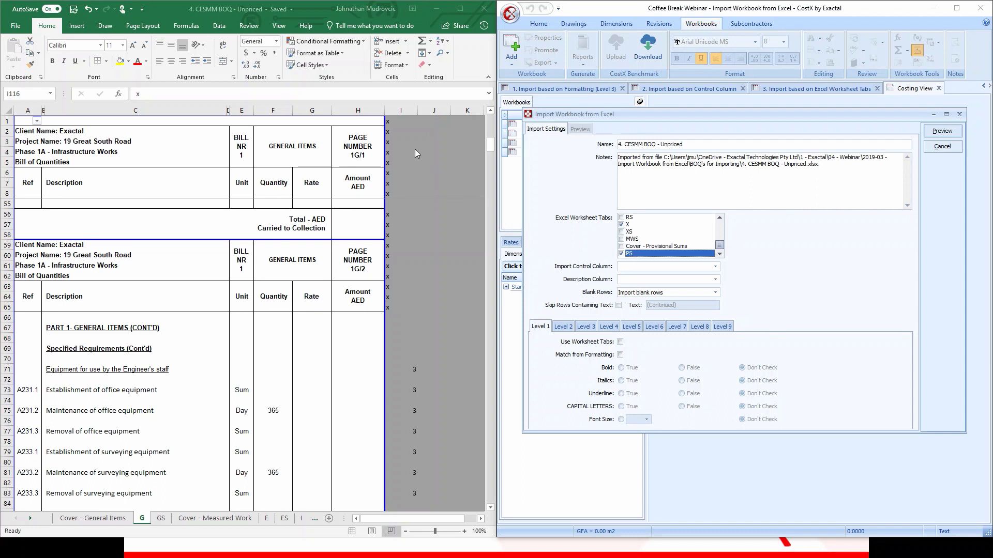
# - Check the marker column on Excel sheet G and set the CostX import control column to I
pyautogui.click(401, 110)
pyautogui.click(401, 109)
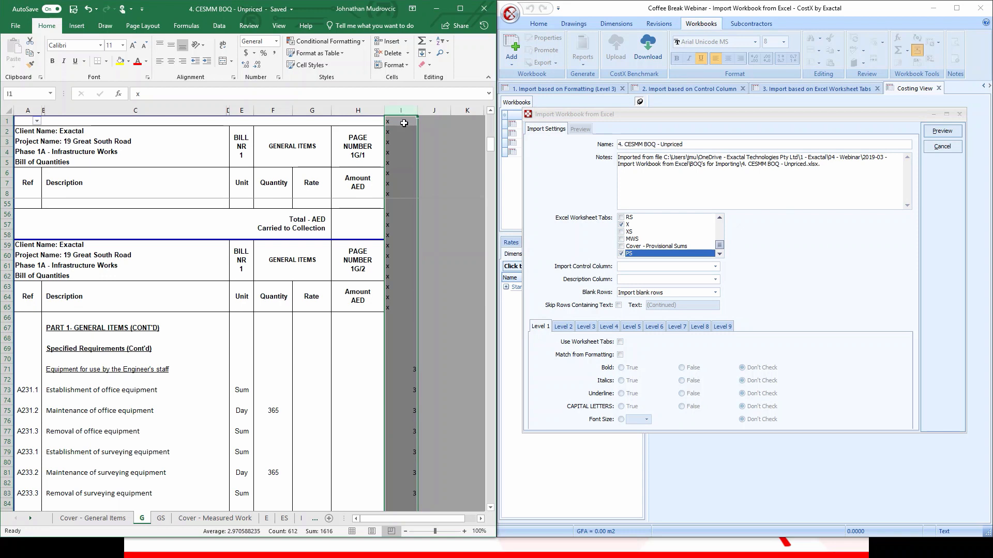
pyautogui.click(404, 122)
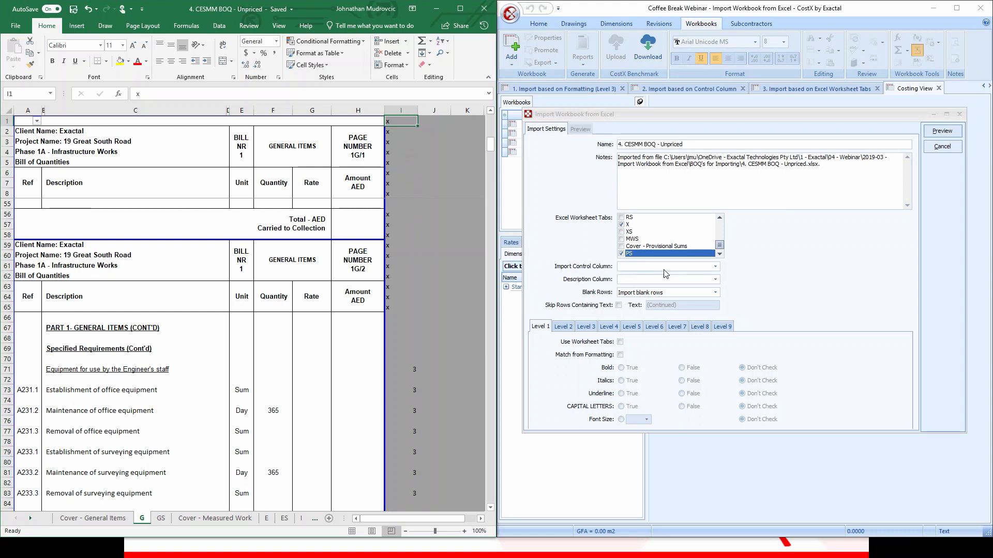
pyautogui.click(715, 266)
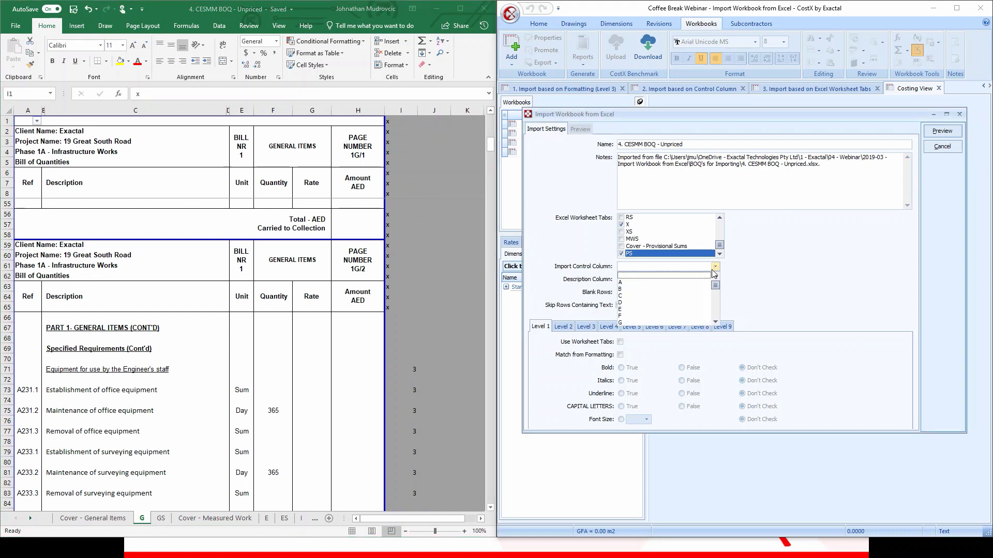
pyautogui.scroll(-1, 676, 313)
pyautogui.click(661, 315)
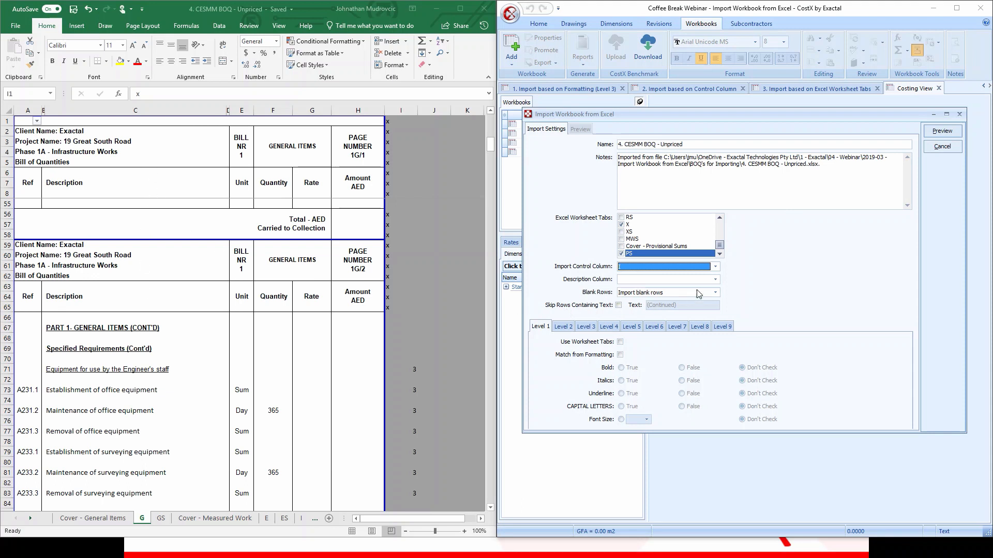
# - Set the description column to C and the blank rows option to Skip blank rows
pyautogui.click(715, 280)
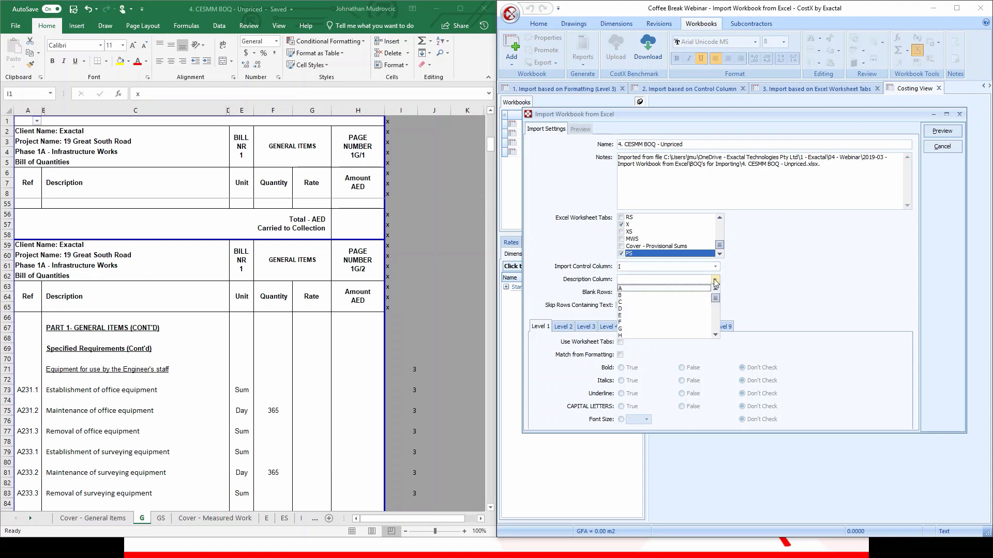
pyautogui.click(650, 292)
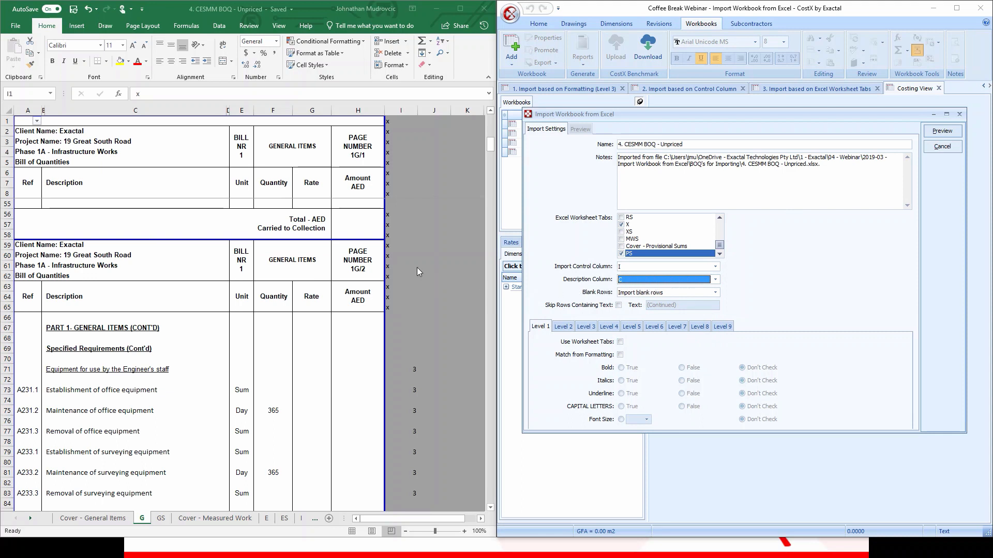
pyautogui.click(189, 209)
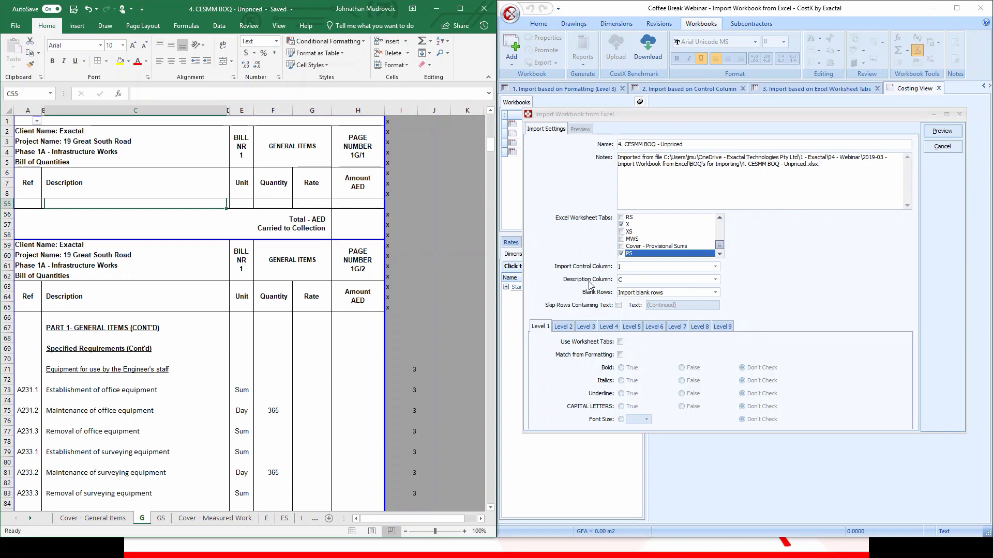
pyautogui.click(715, 292)
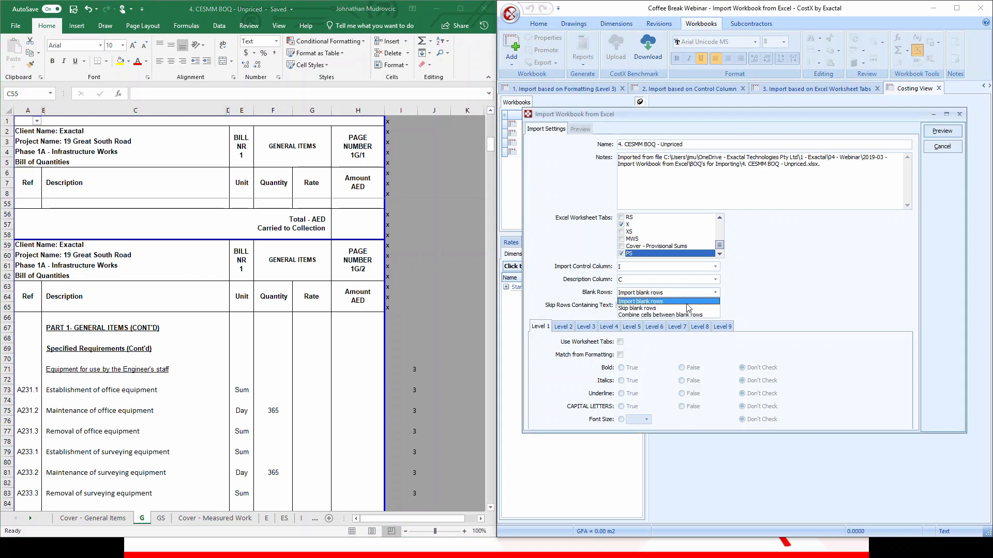
pyautogui.click(679, 308)
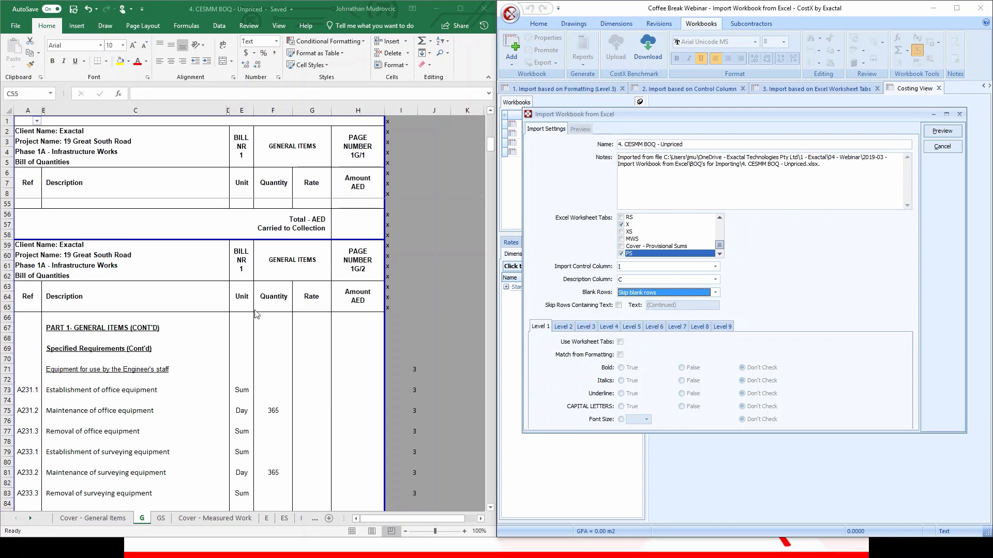
# - Check the continued heading wording in cell C67 and make the import skip rows containing the text (Cont'd)
pyautogui.click(153, 327)
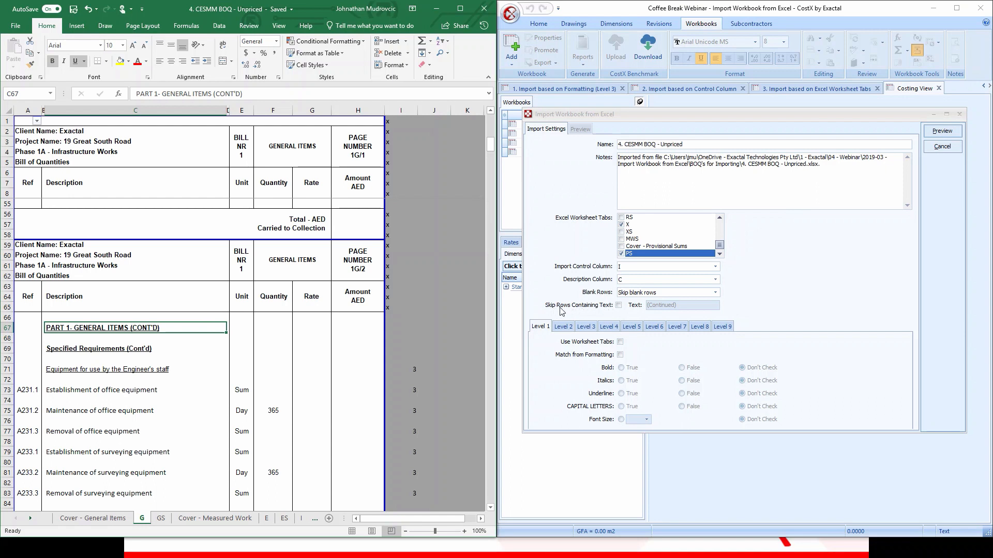
pyautogui.click(619, 305)
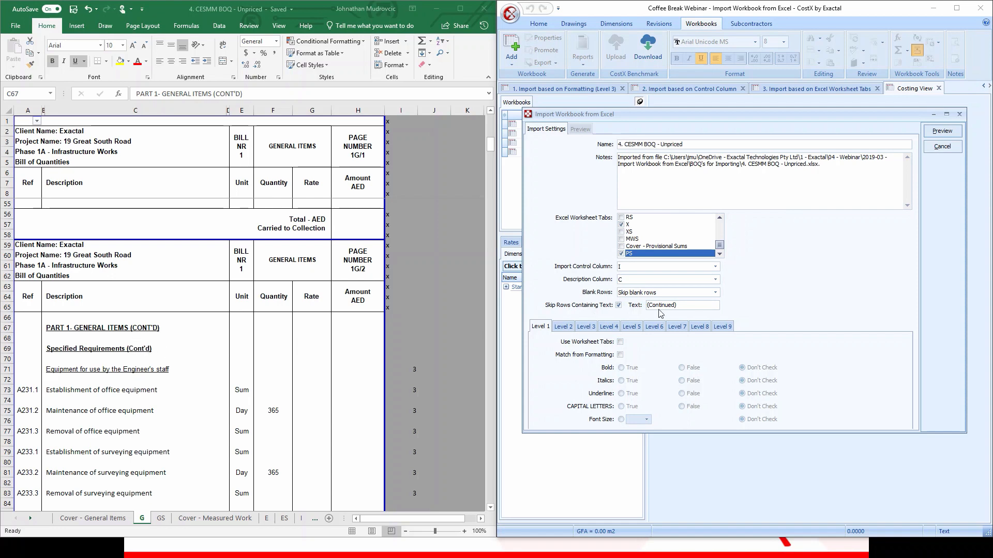
pyautogui.moveTo(671, 305); pyautogui.dragTo(663, 306)
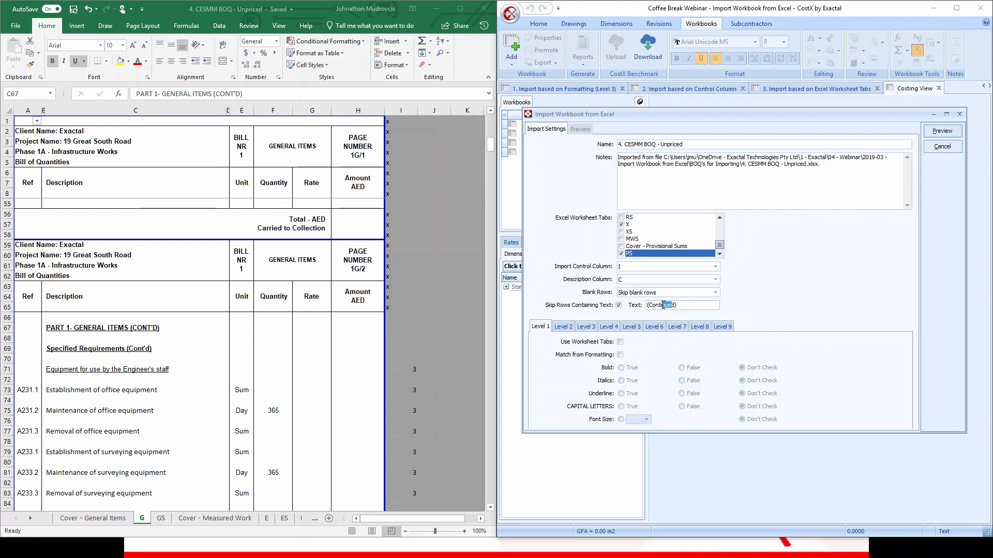
pyautogui.press('BackSpace')
pyautogui.press('BackSpace')
pyautogui.write("'")
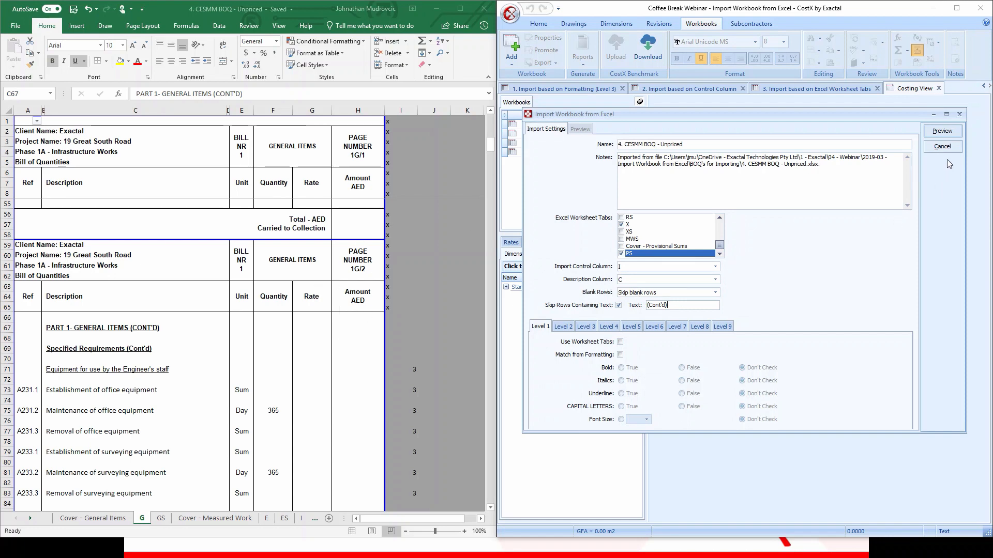
# - Generate the import preview, collapse all levels, and expand CLASS I: PIPEWORK - PIPES down to the STORM WATER DRAINAGE INSTALLATION items
pyautogui.click(955, 133)
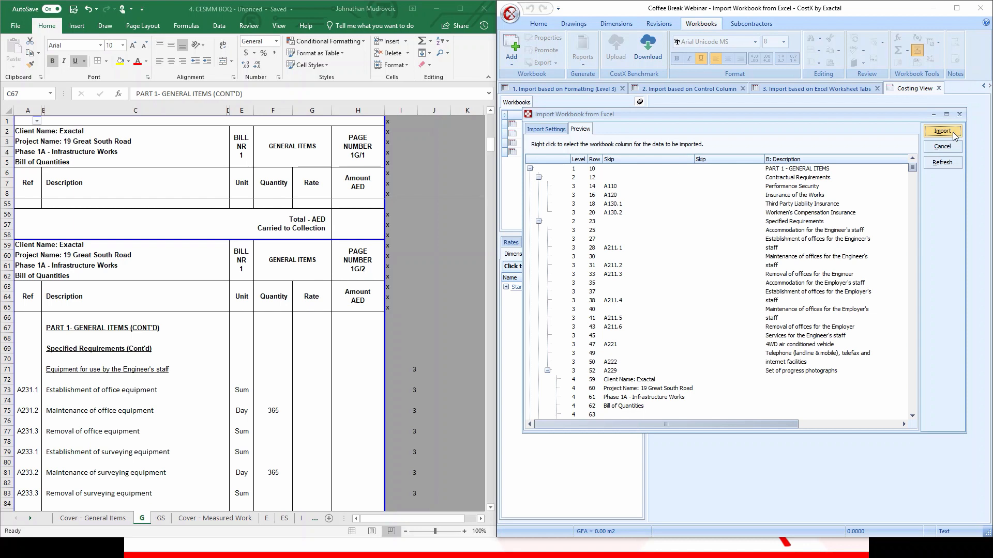
pyautogui.rightClick(545, 164)
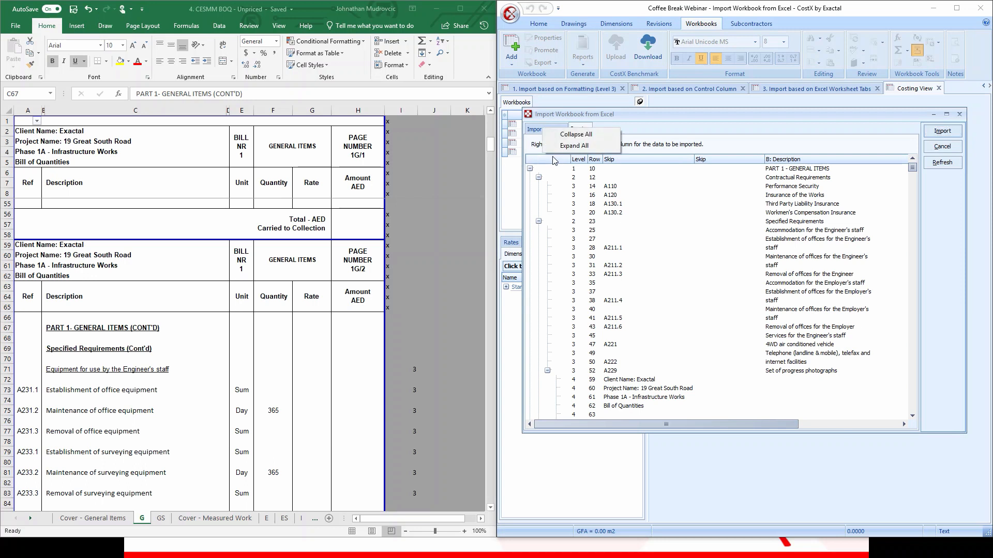
pyautogui.click(575, 135)
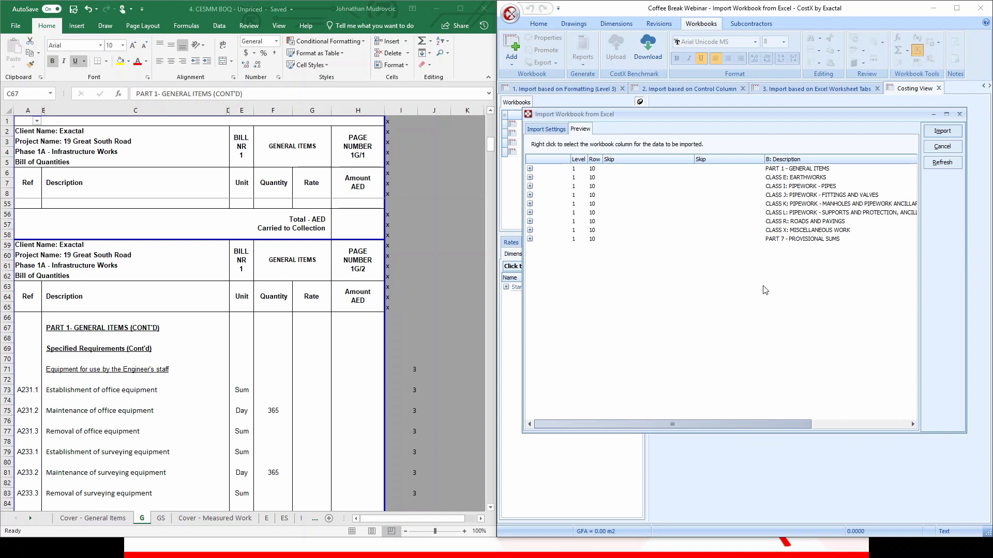
pyautogui.click(530, 186)
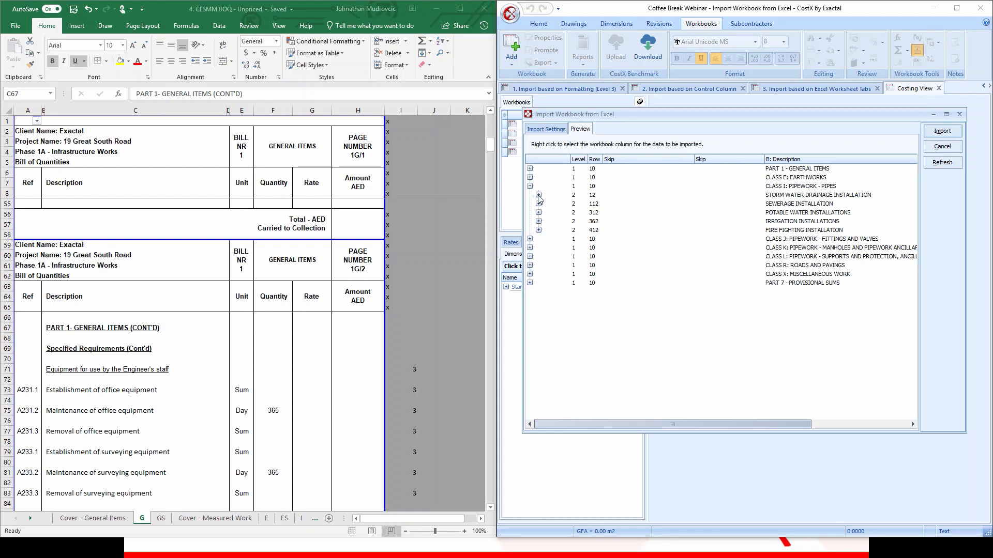
pyautogui.click(539, 195)
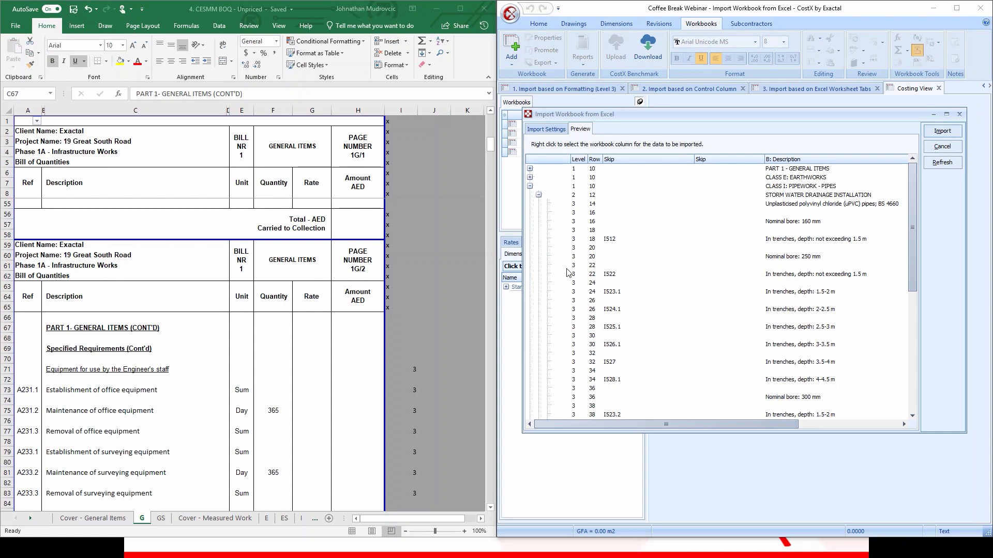
# - Map the two preview columns after Description to D: Unit and C: Quantity
pyautogui.moveTo(647, 427); pyautogui.dragTo(750, 424)
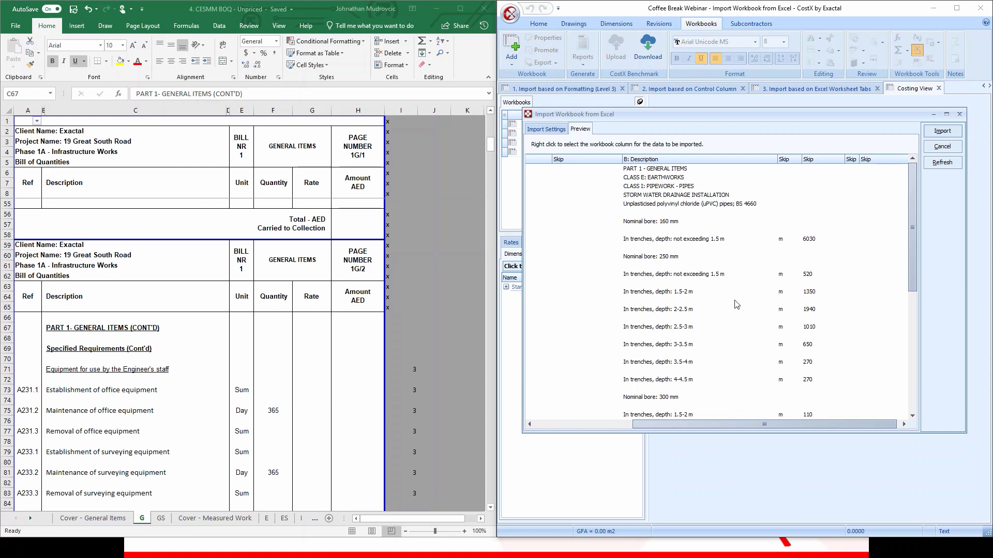
pyautogui.rightClick(789, 164)
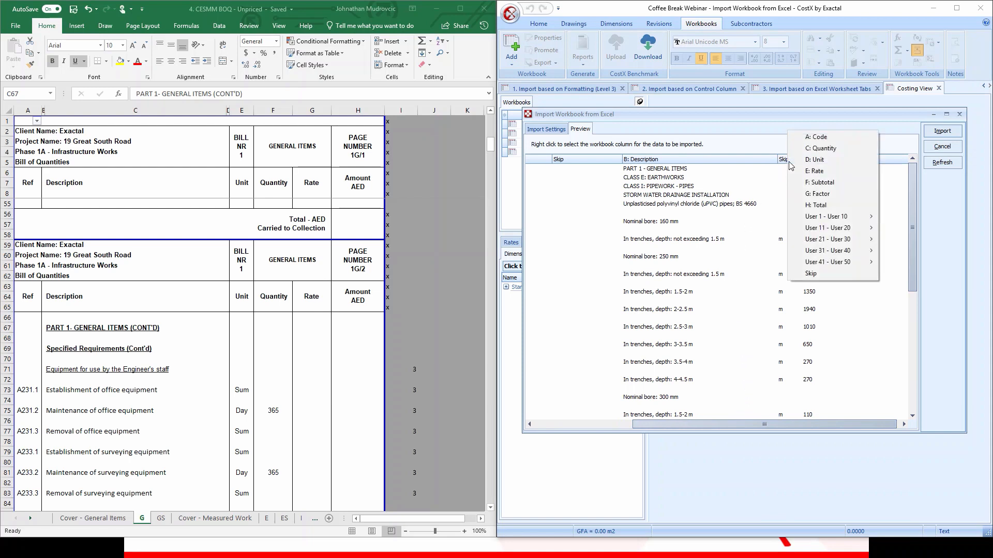
pyautogui.click(813, 159)
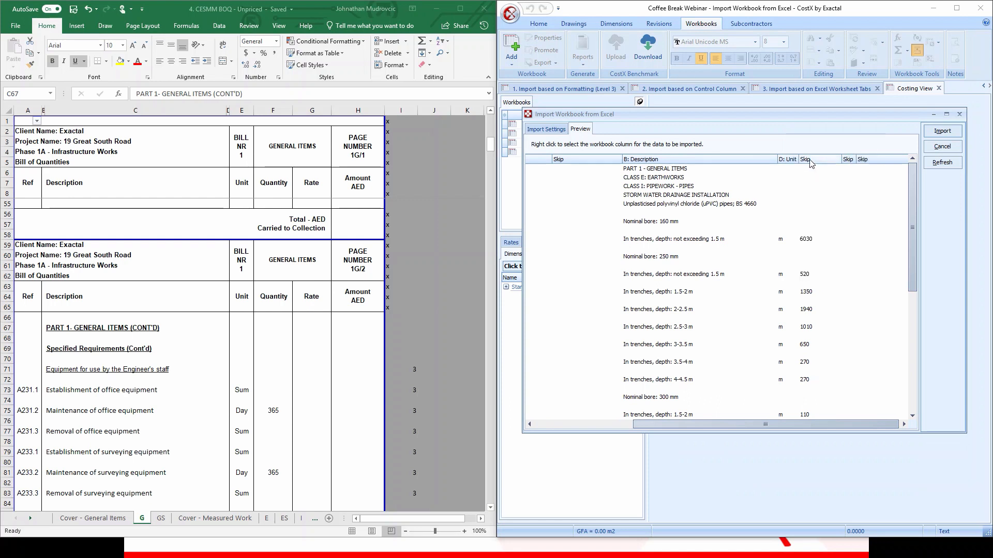
pyautogui.rightClick(810, 161)
pyautogui.click(843, 147)
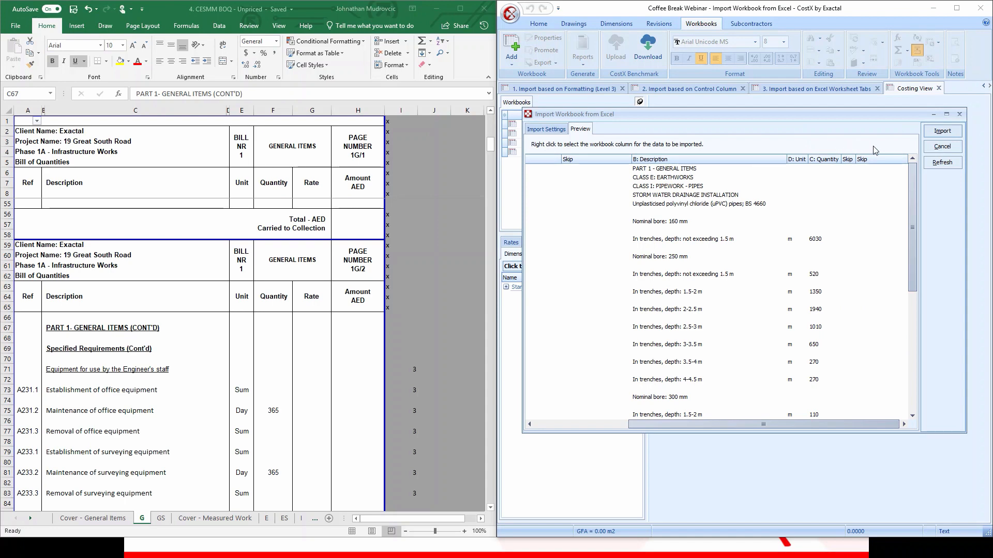
# - Import the workbook and open the STORM WATER DRAINAGE INSTALLATION items under CLASS I: PIPEWORK - PIPES
pyautogui.click(952, 134)
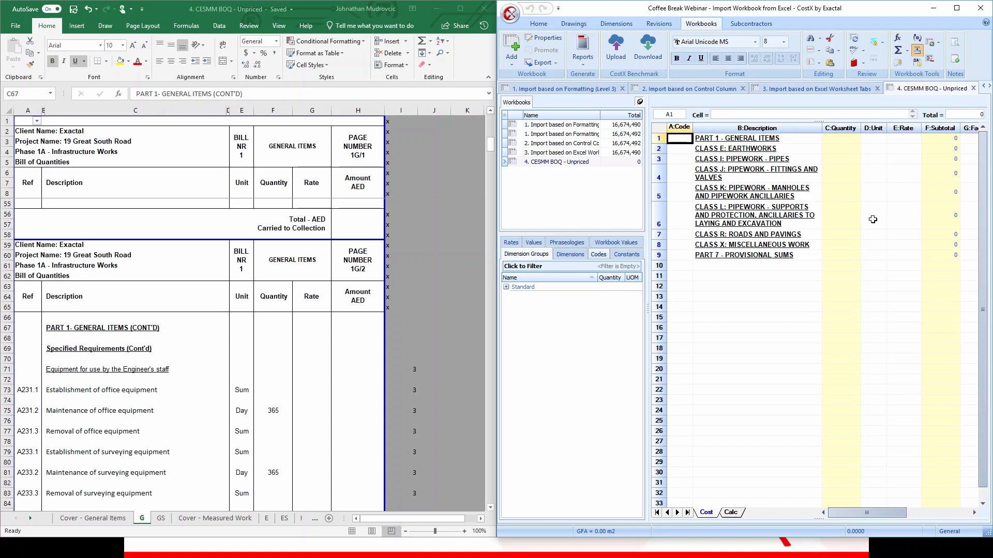
pyautogui.doubleClick(935, 161)
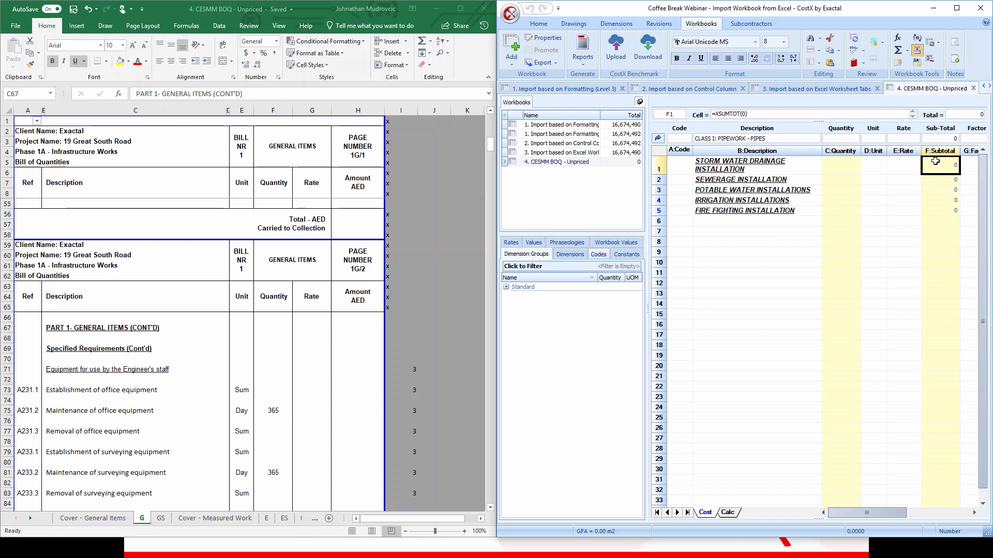
pyautogui.doubleClick(940, 162)
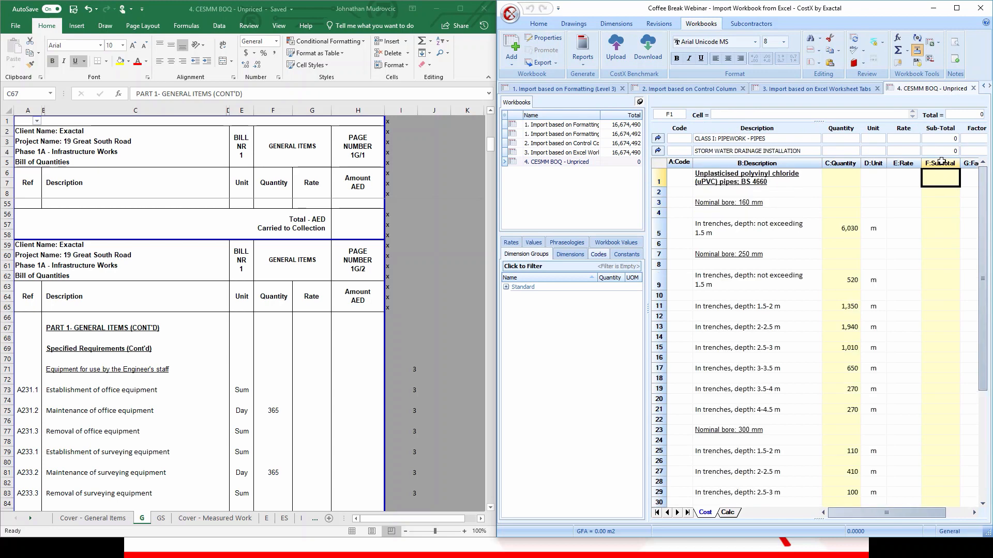